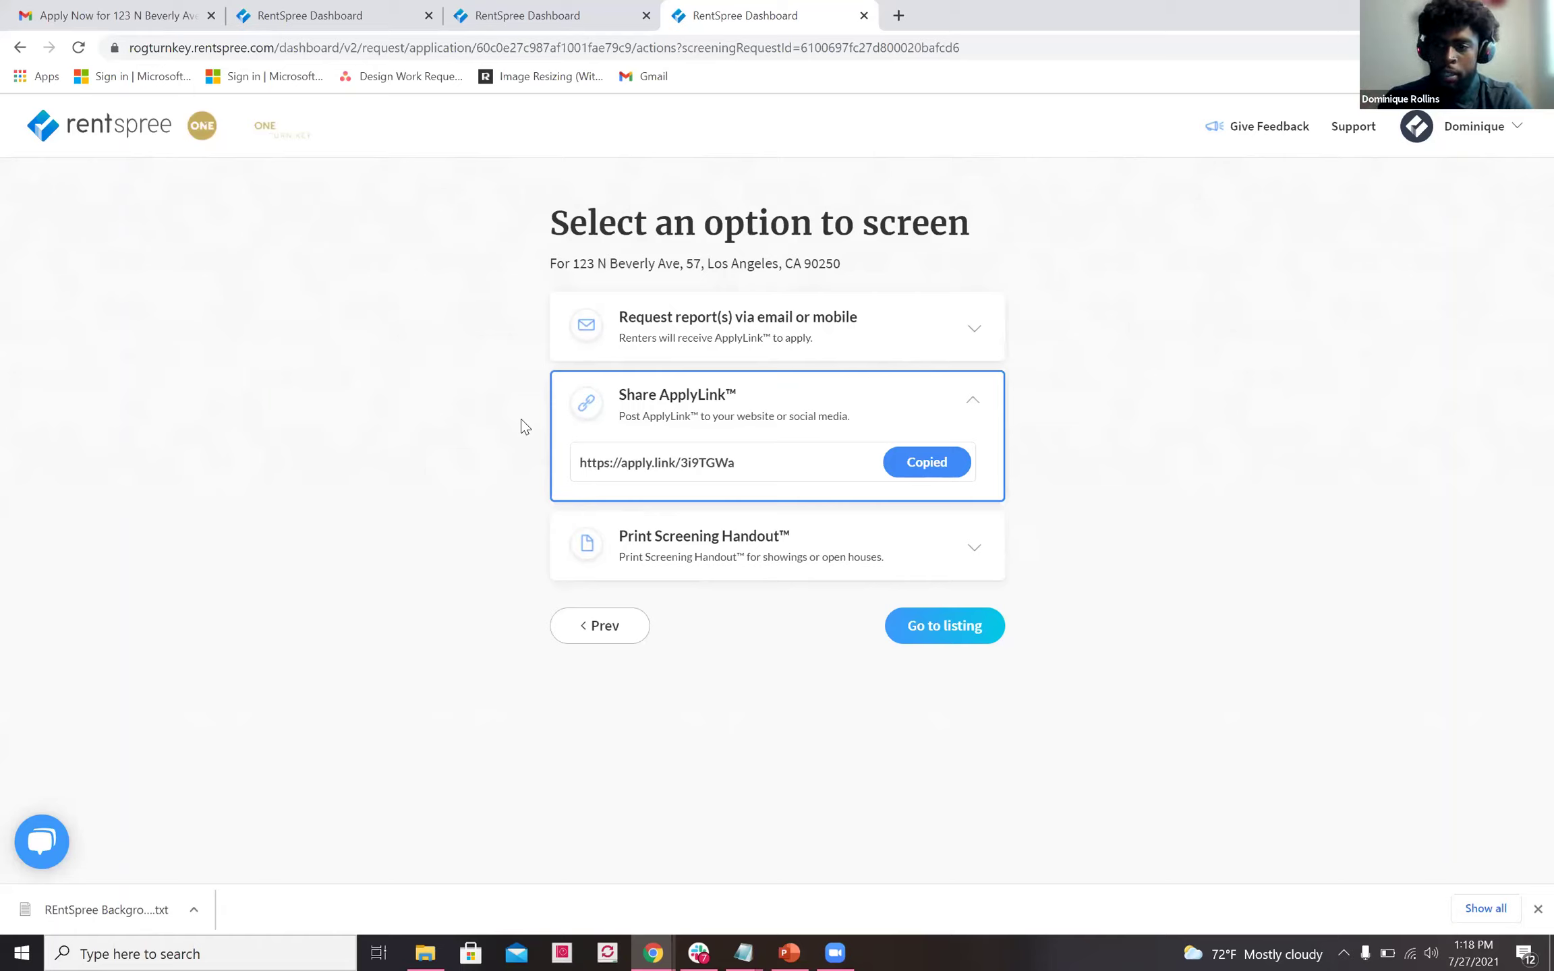
Generate the printable screening handout without a custom message, review the flyer, and open its application link.
click(689, 545)
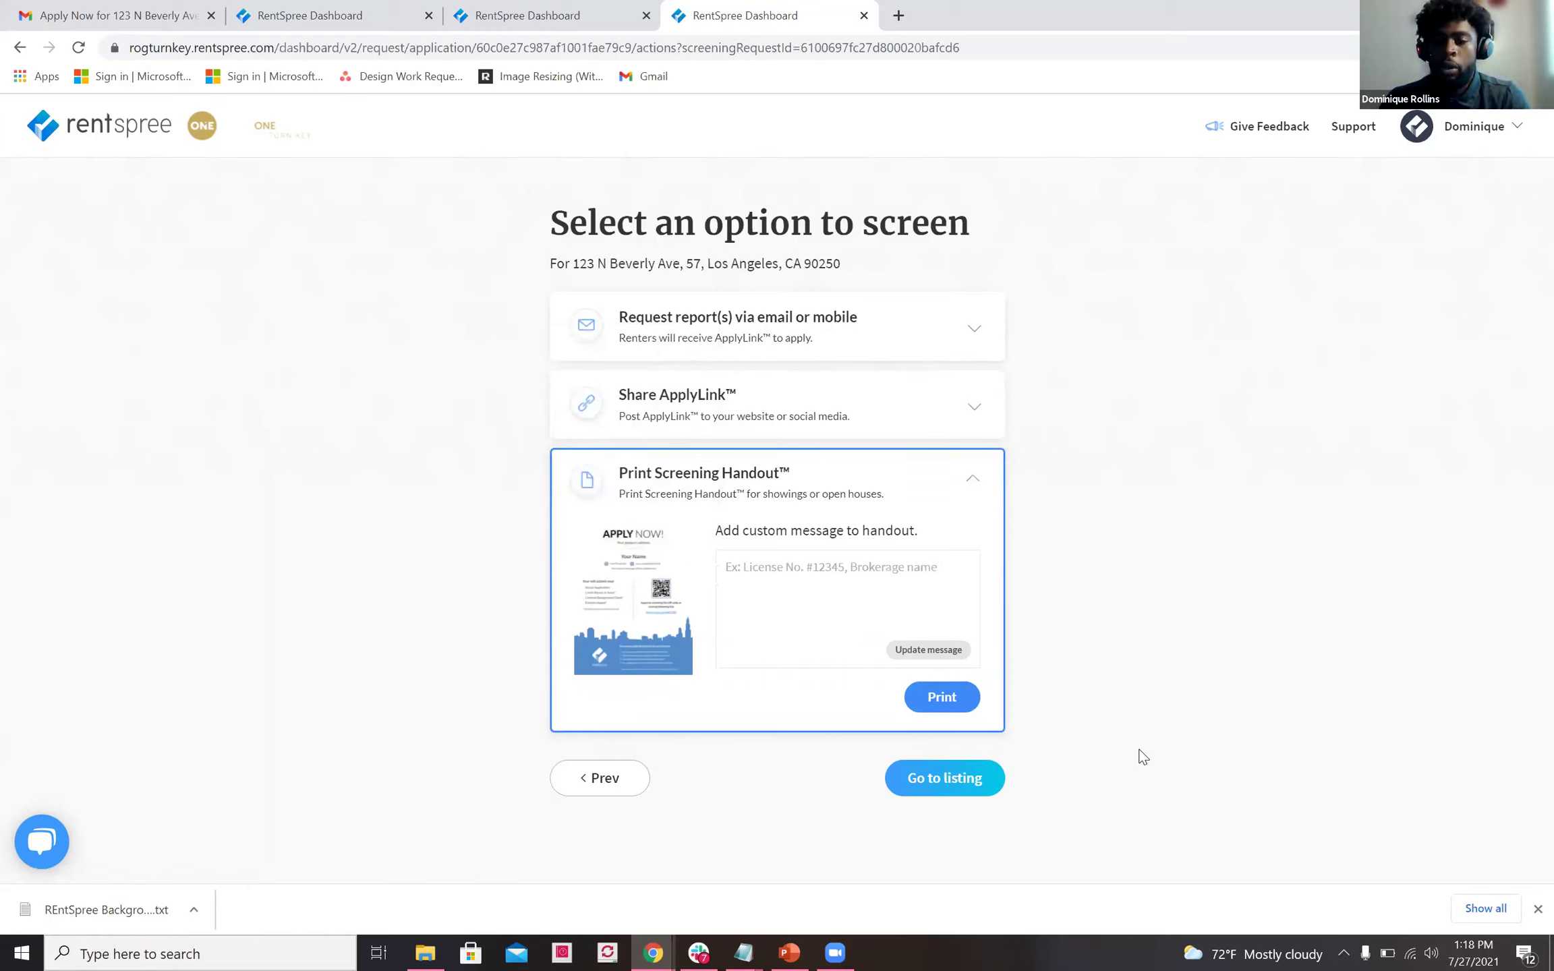
click(942, 699)
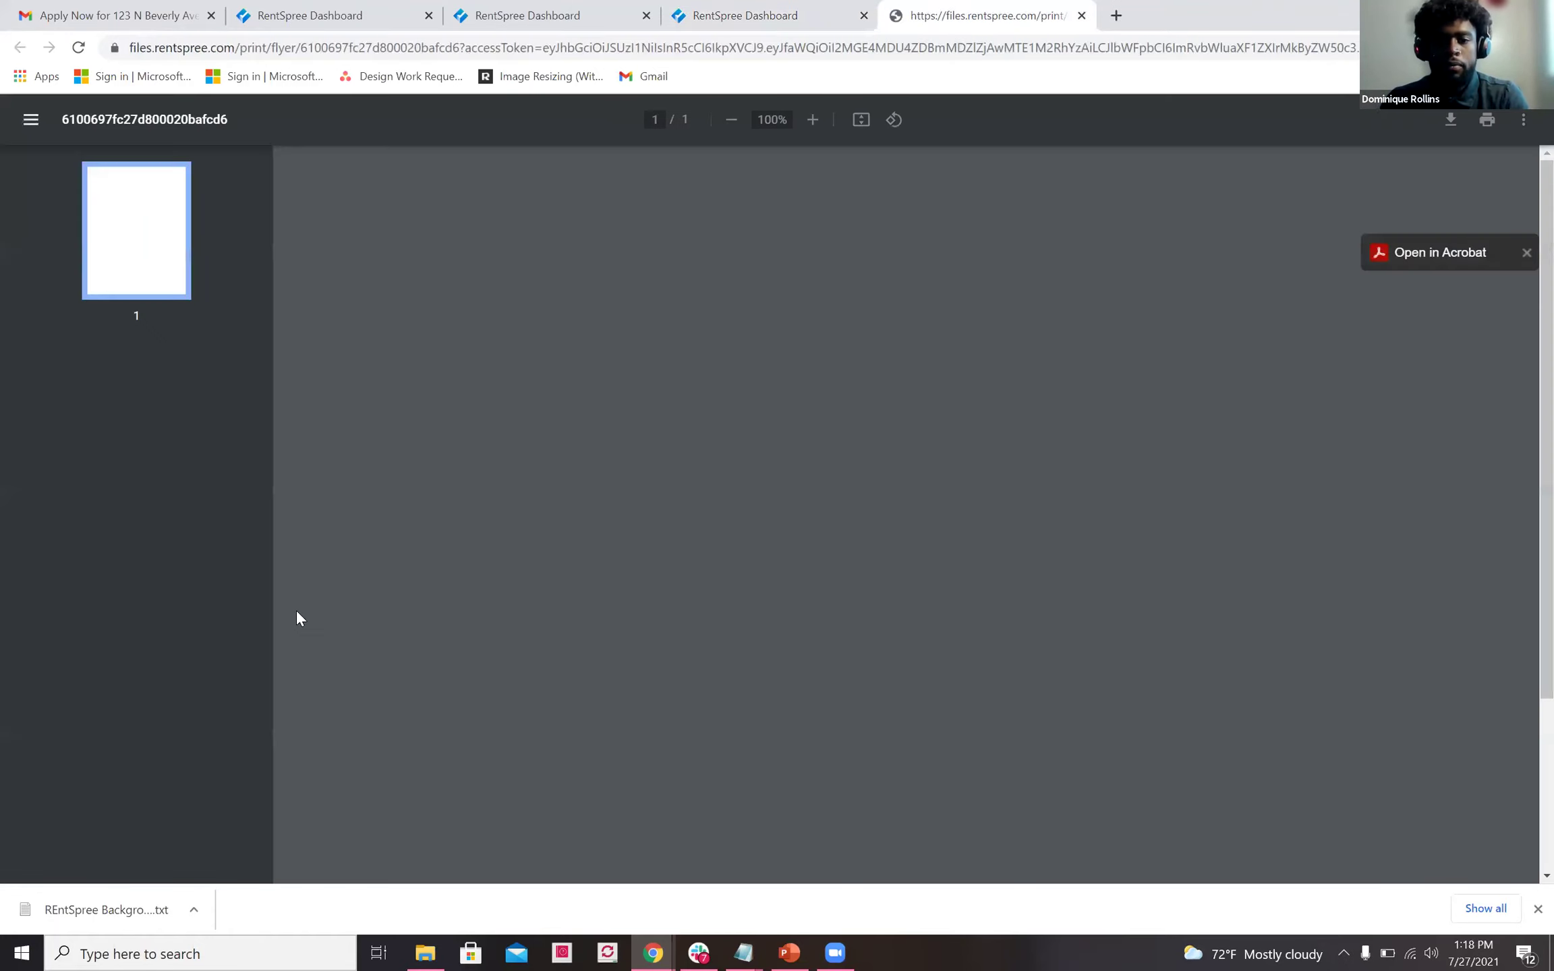
scroll(296, 618, down, 4)
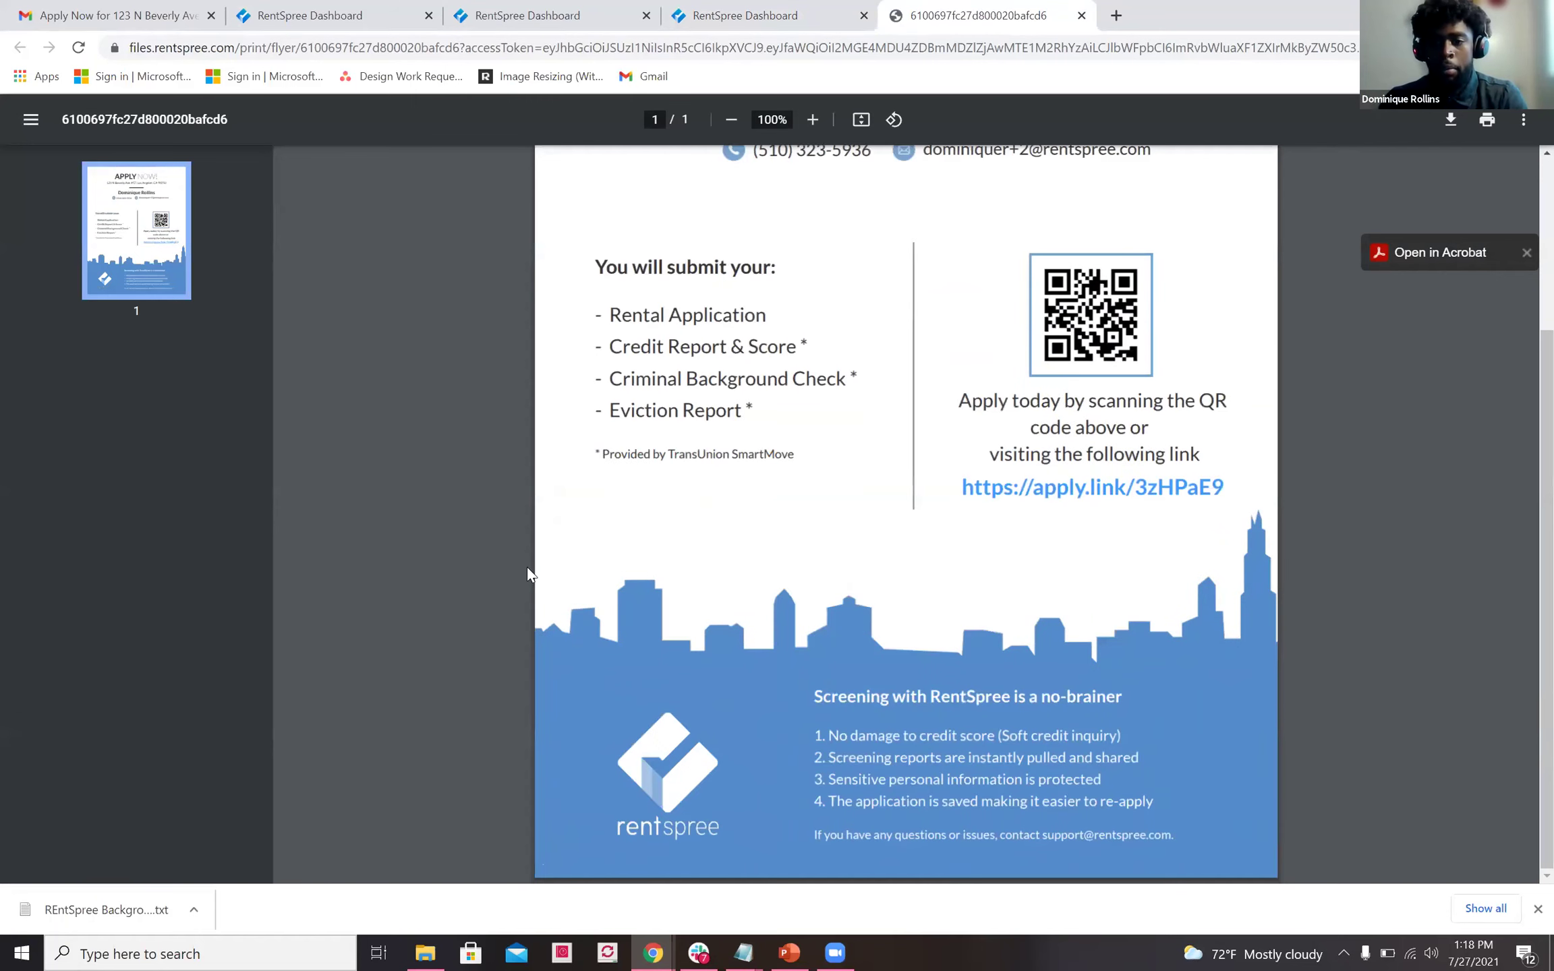
scroll(527, 567, up, 2)
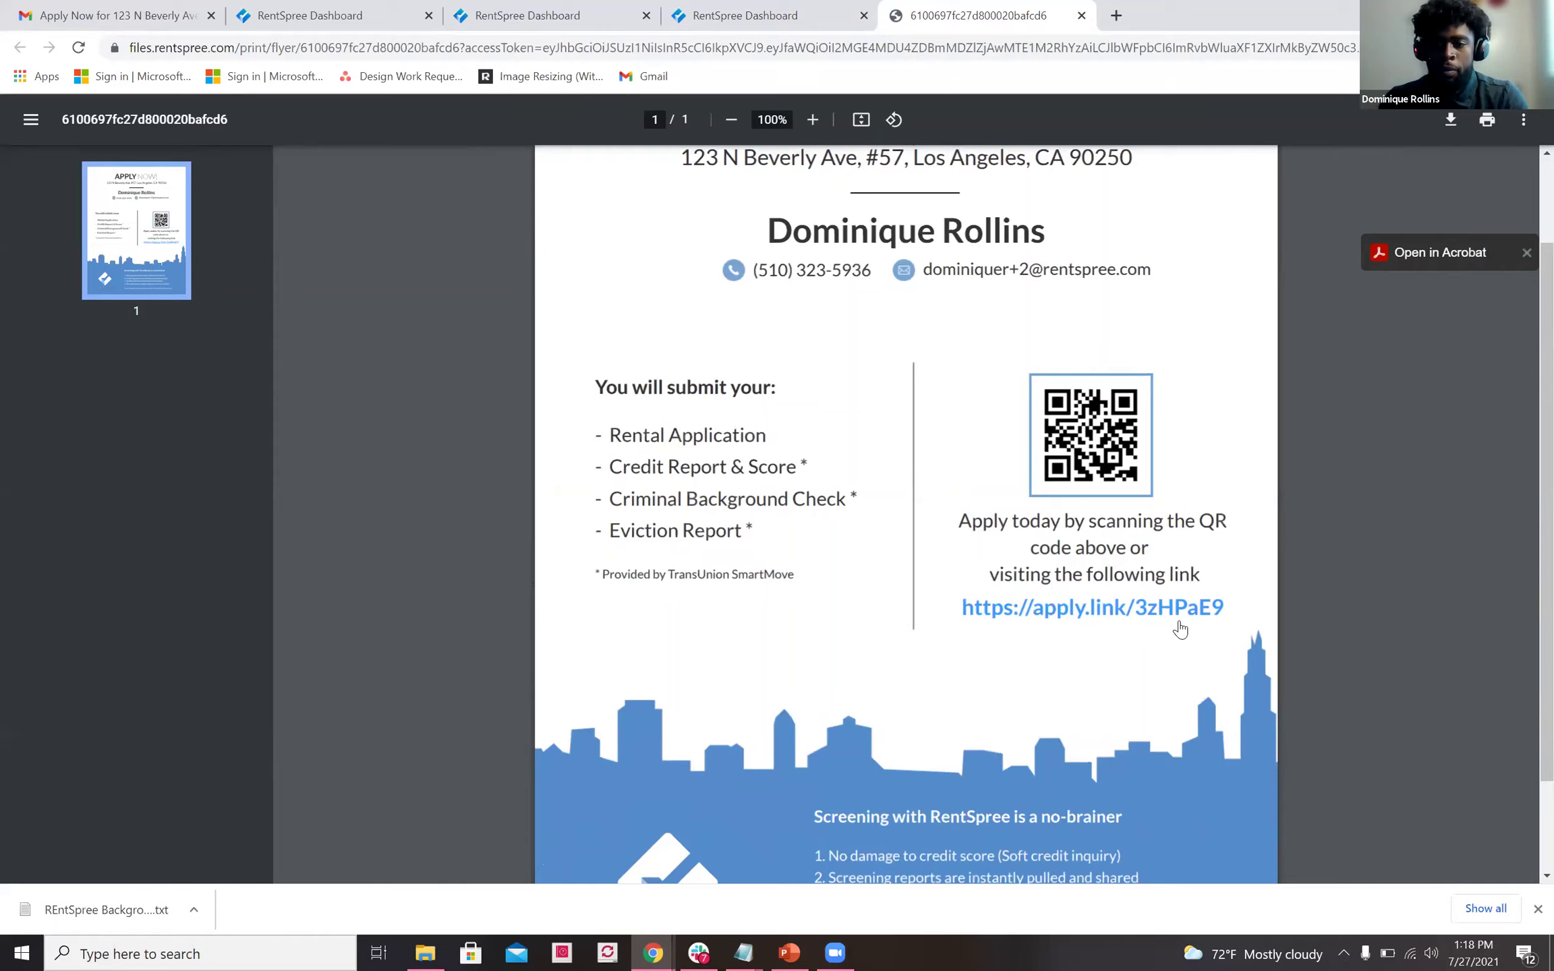
click(1111, 615)
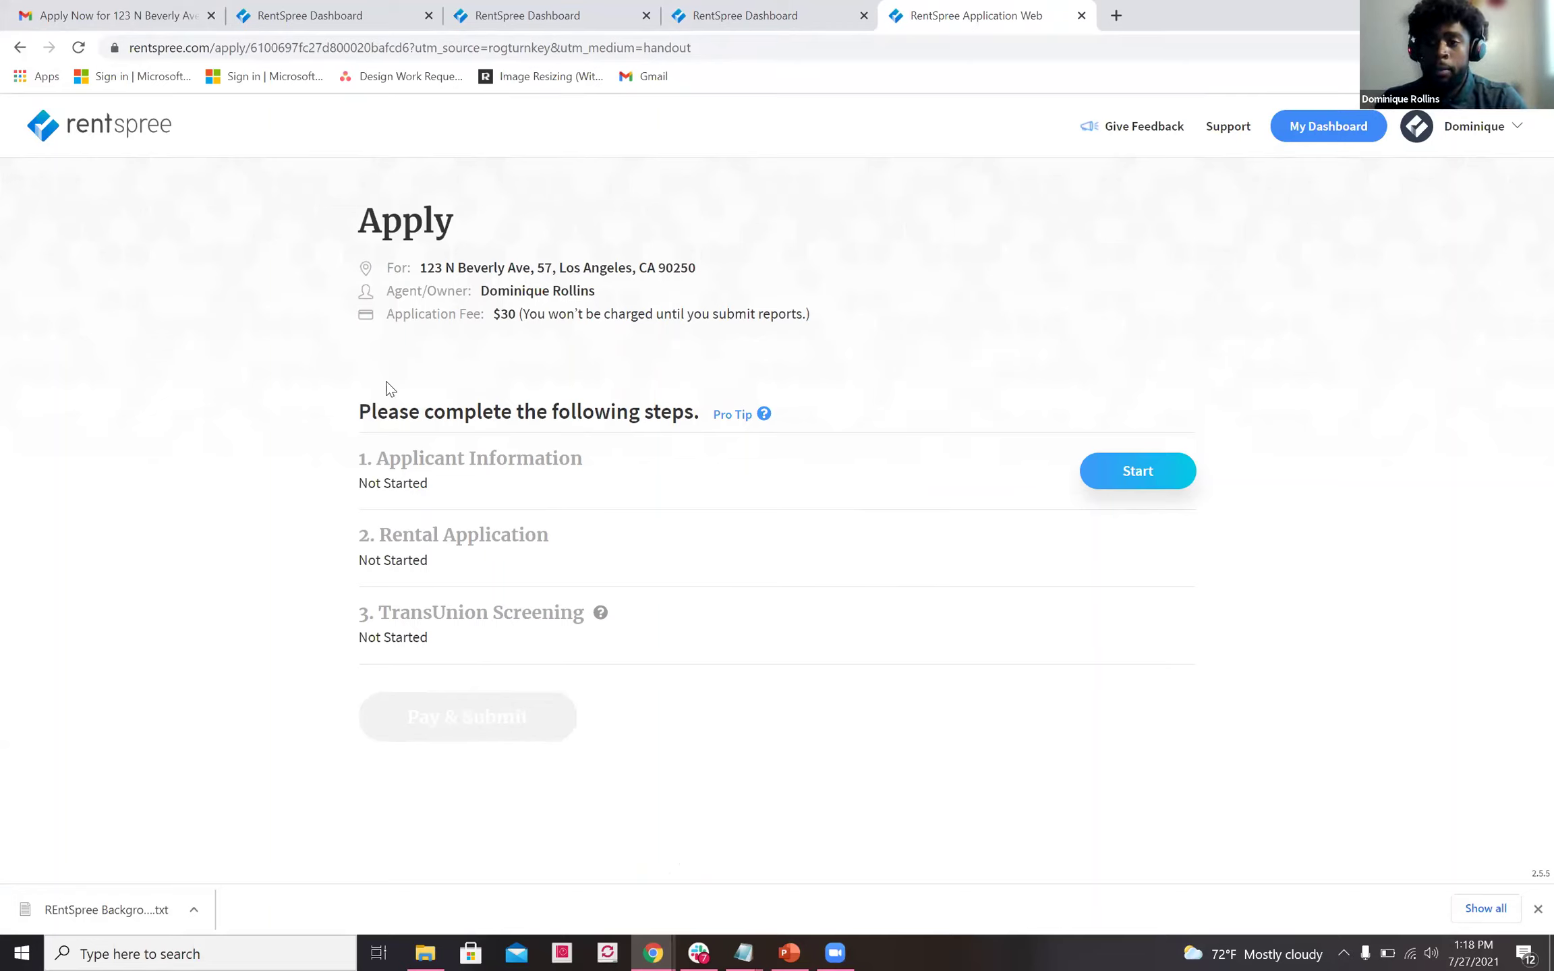
Return to the dashboard's screening request, go back to the screening options, and leave for the listings page.
click(802, 16)
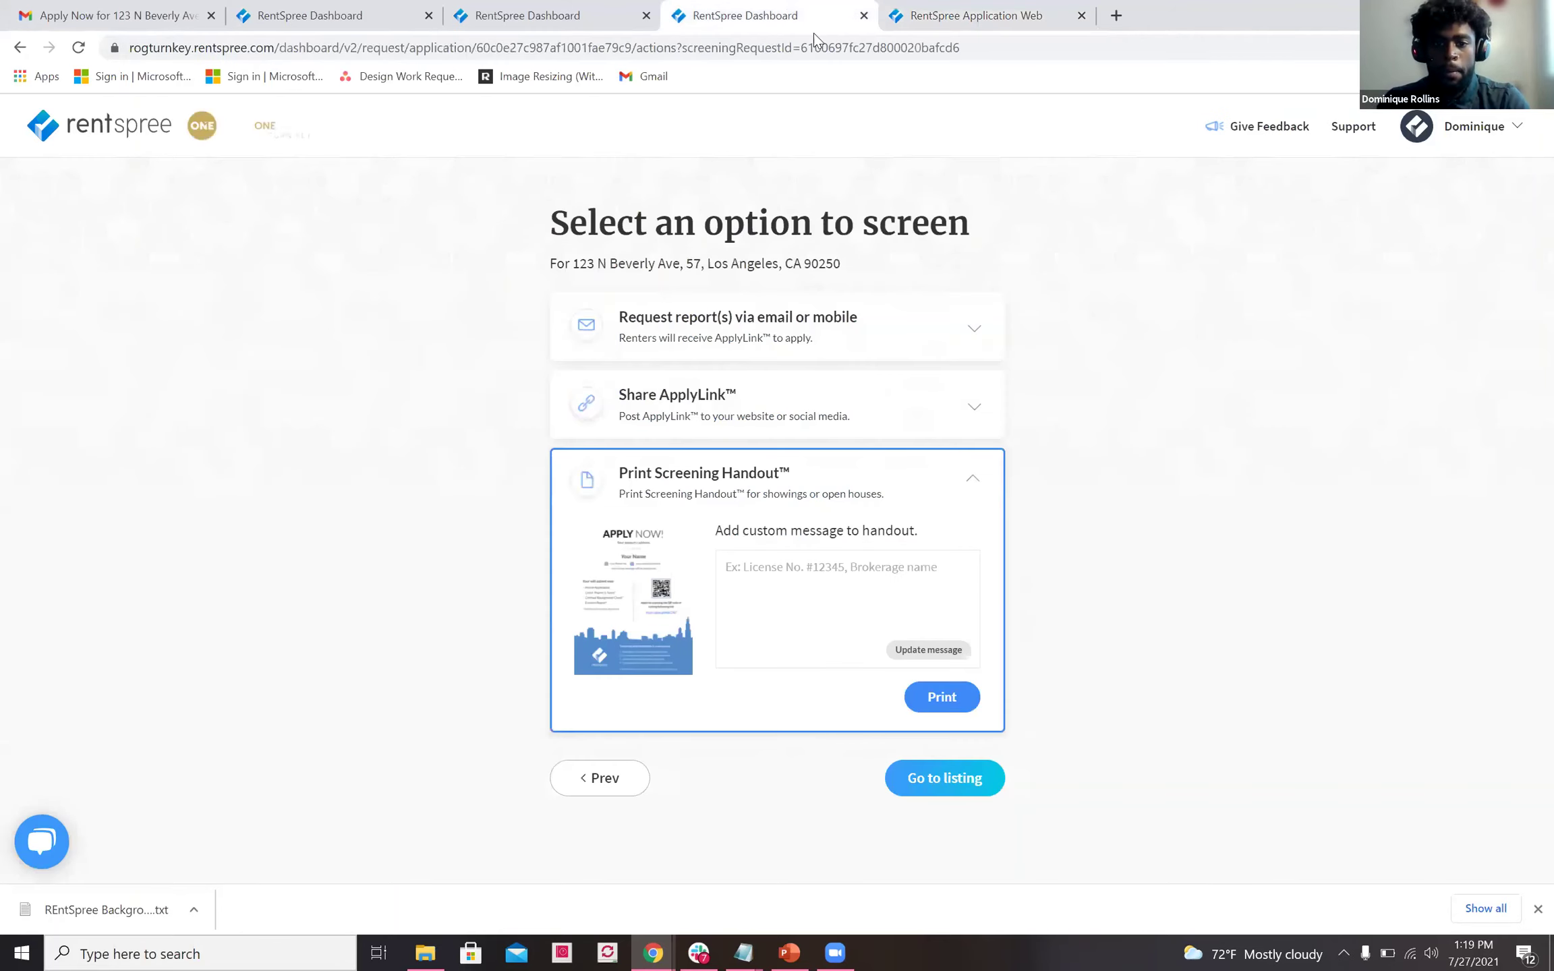
click(636, 784)
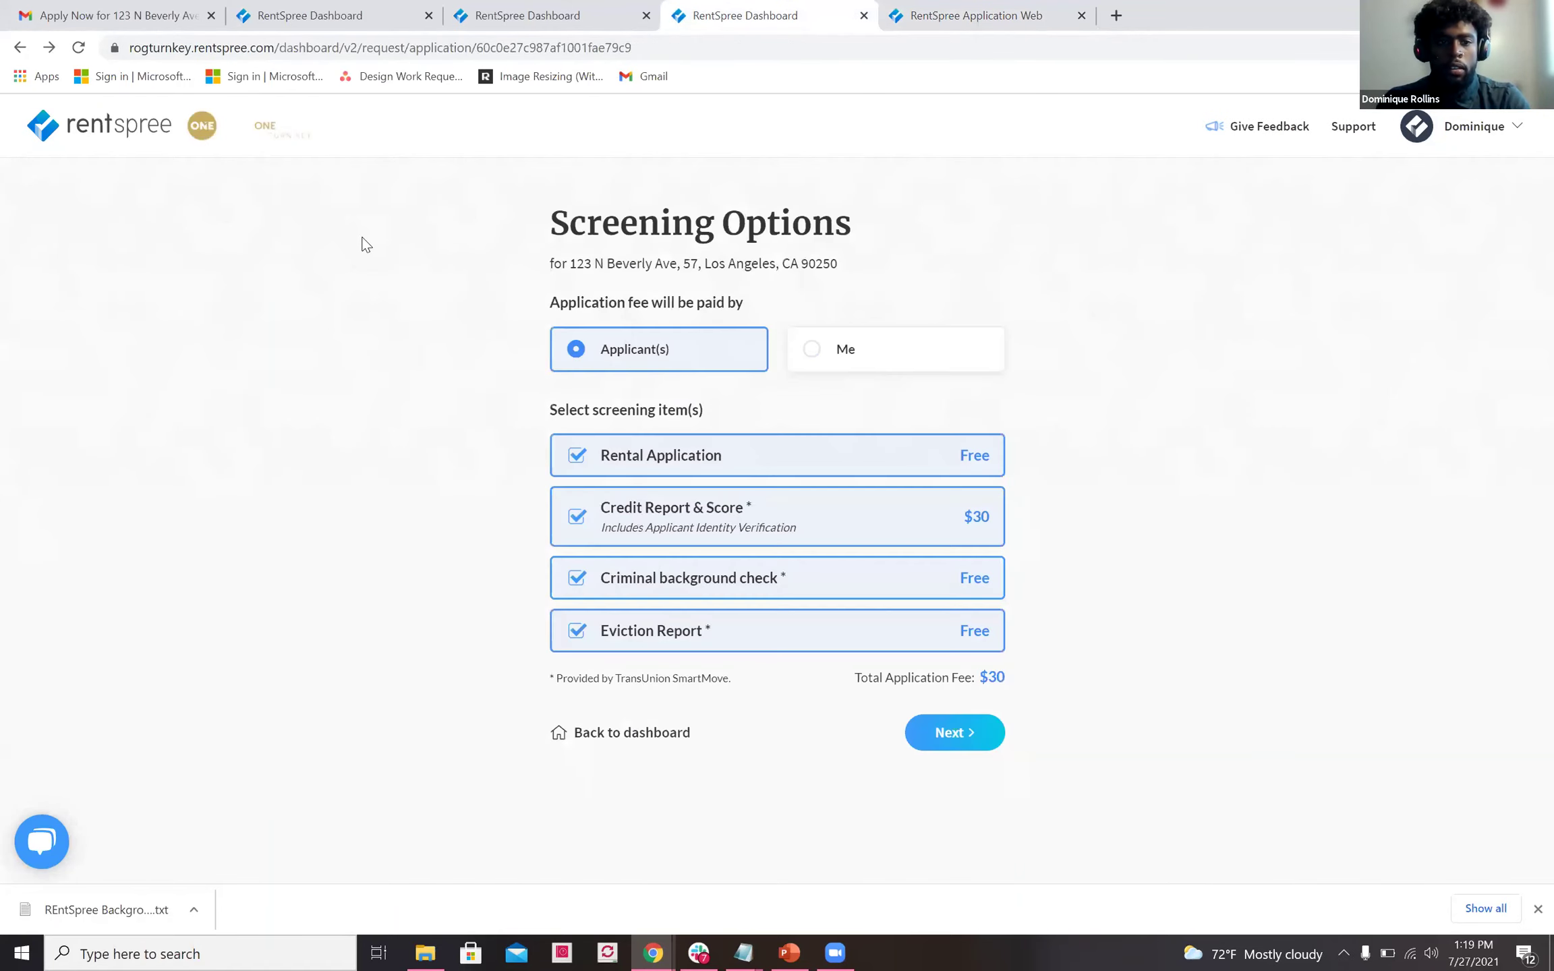
click(111, 131)
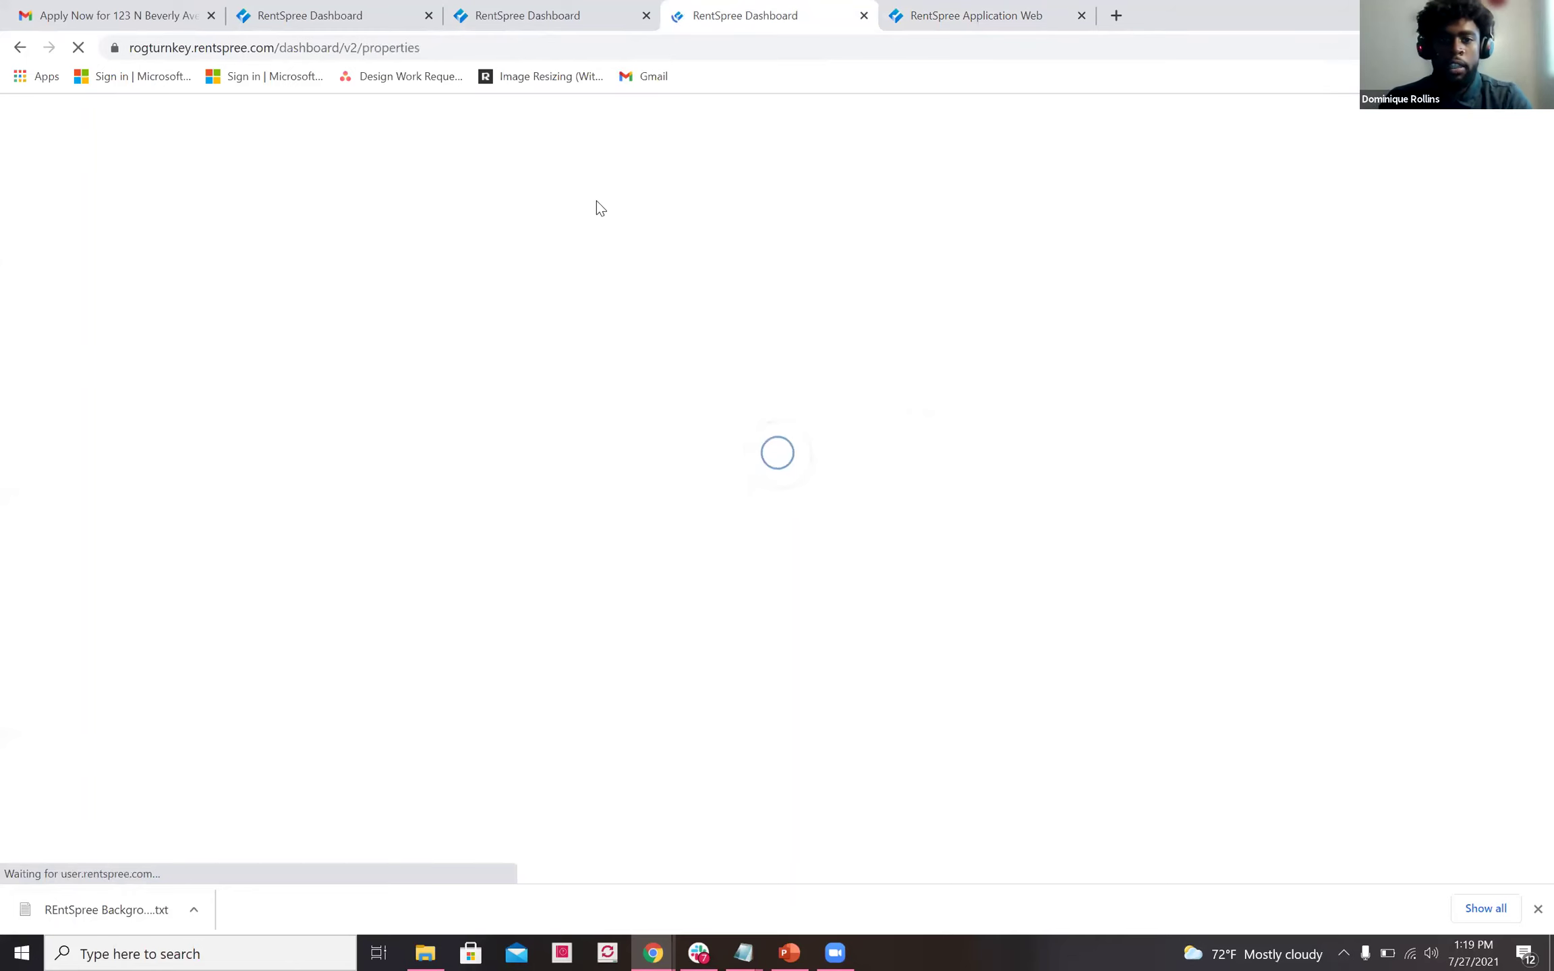
Switch to the other account's dashboard and view the screening applicants of the second listing on page 3.
click(555, 24)
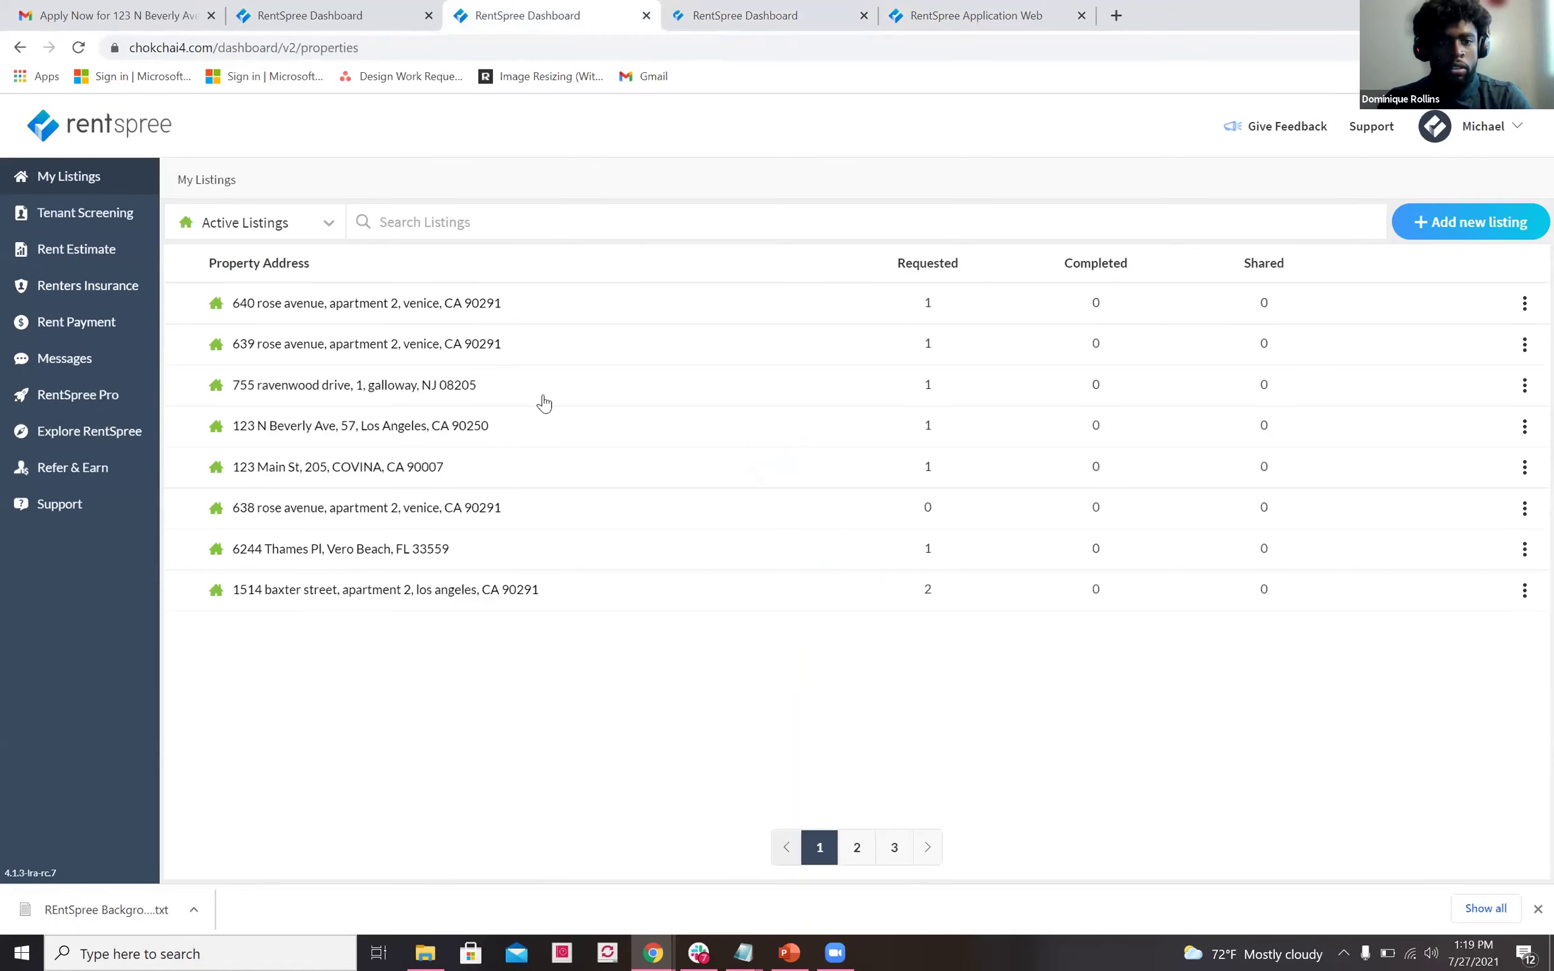
click(894, 845)
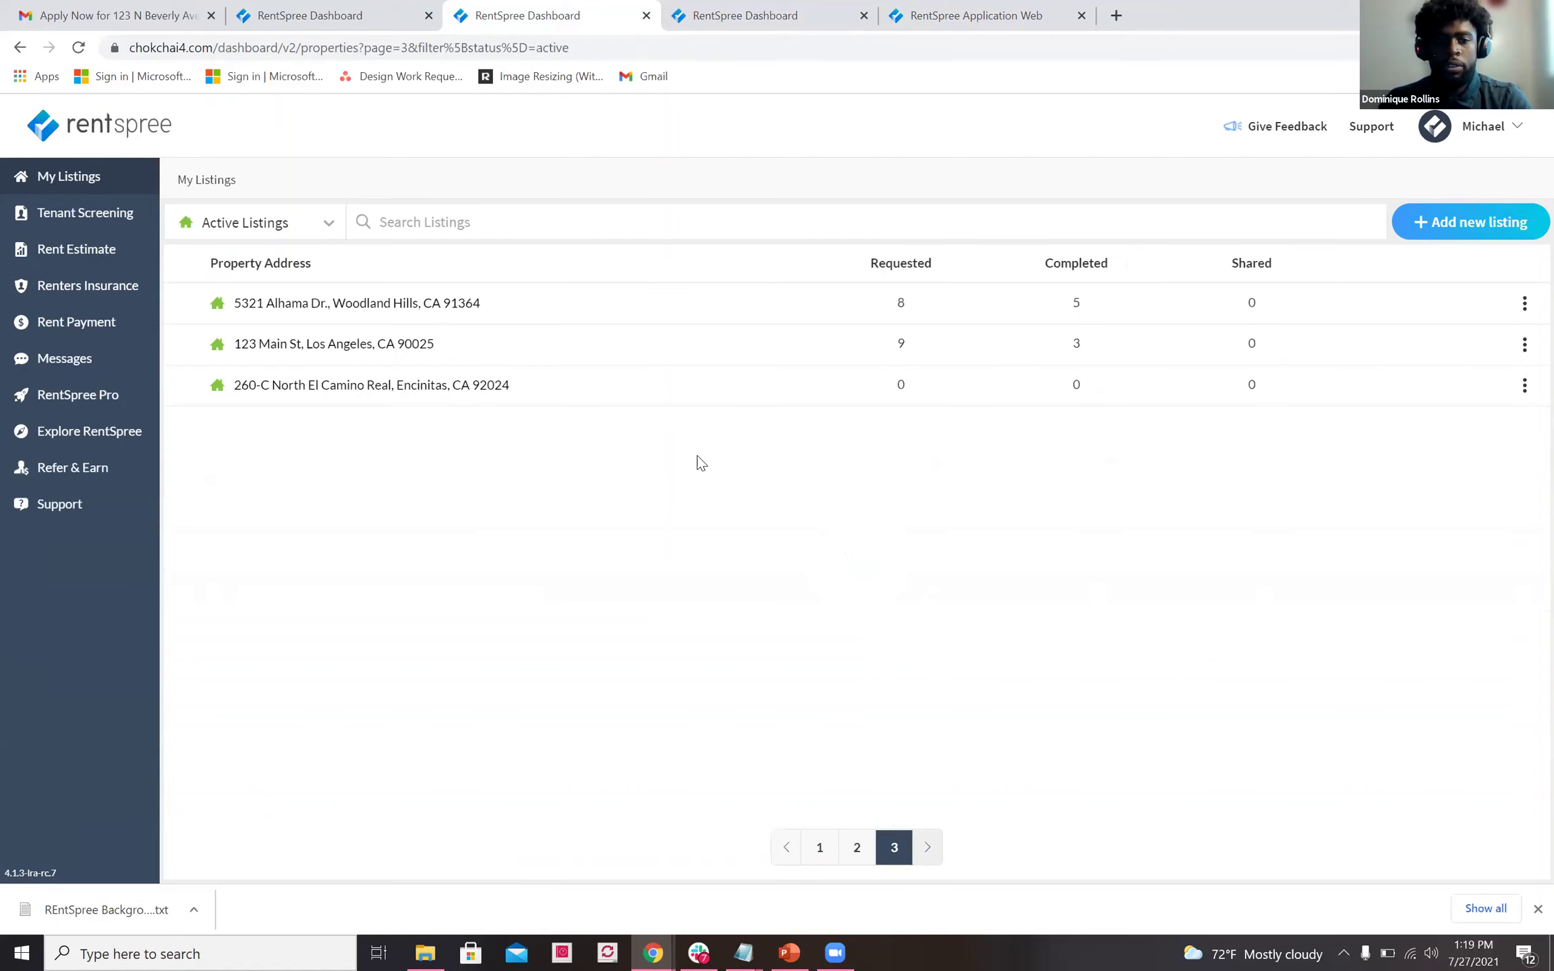
click(451, 352)
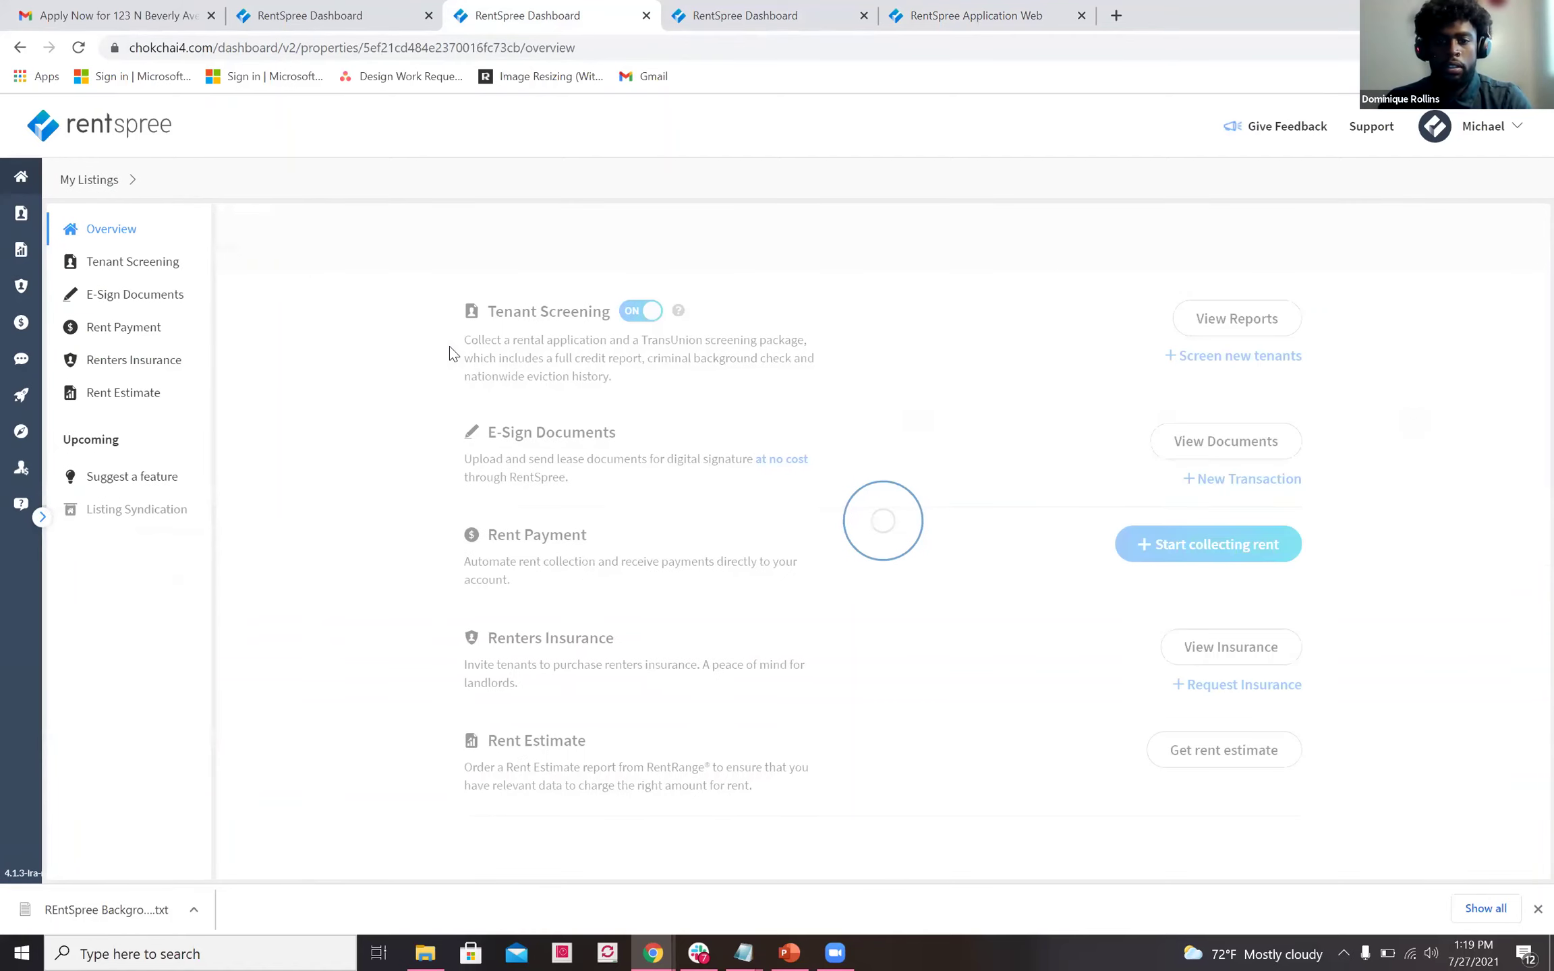
click(1216, 317)
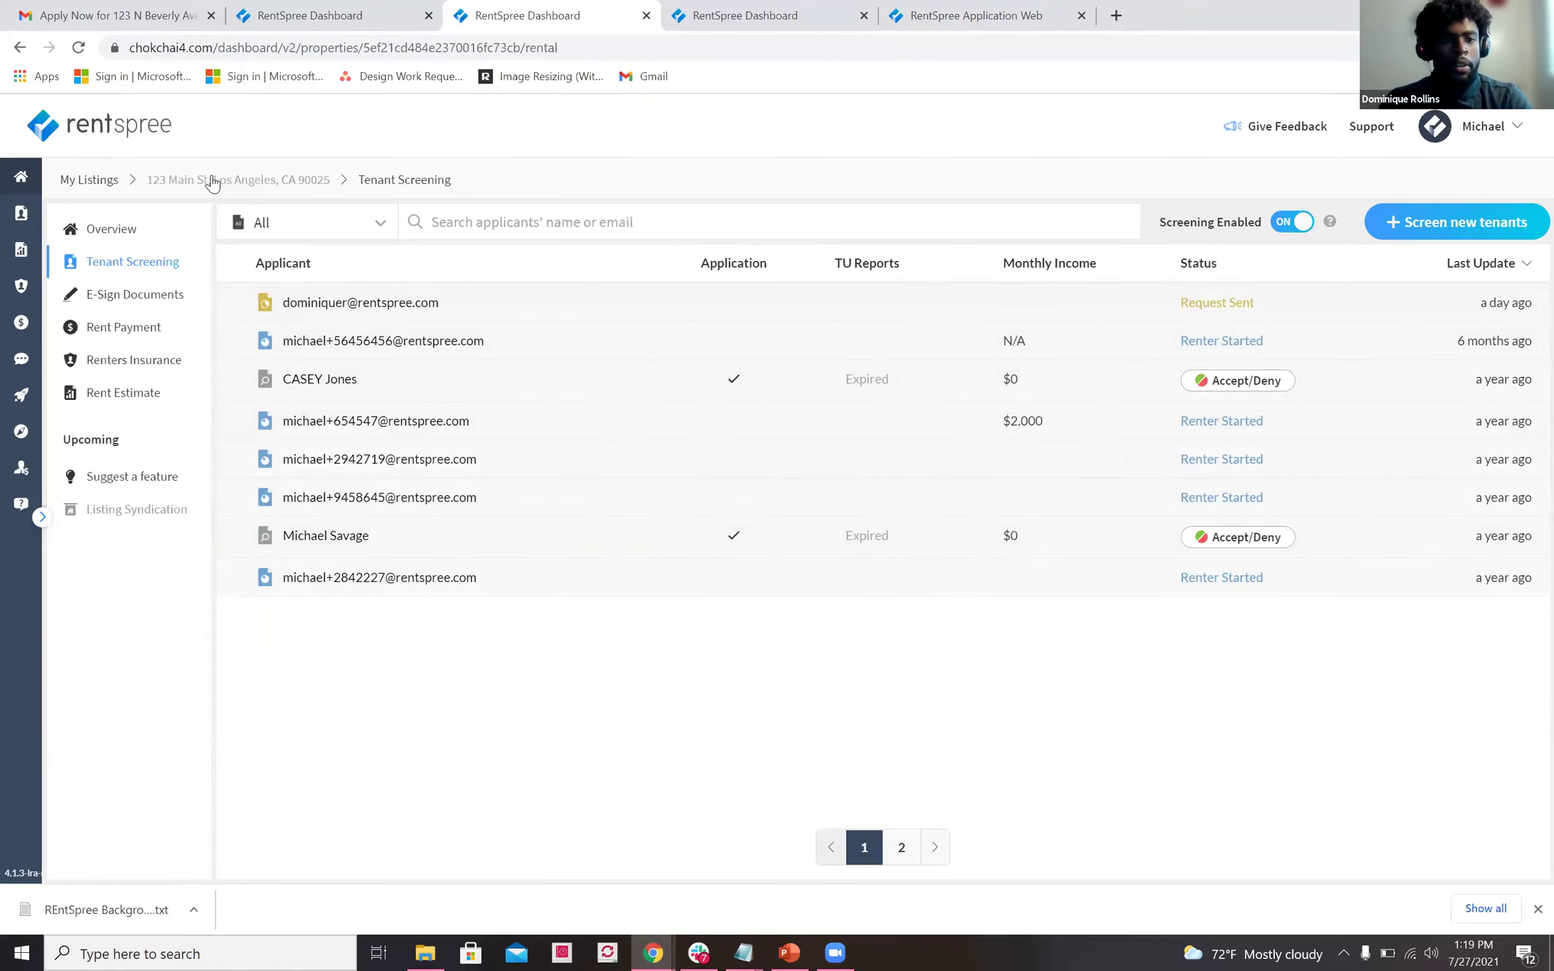
Return to the listings and open the screening reports of the page 2 listing marked with a notification.
click(106, 181)
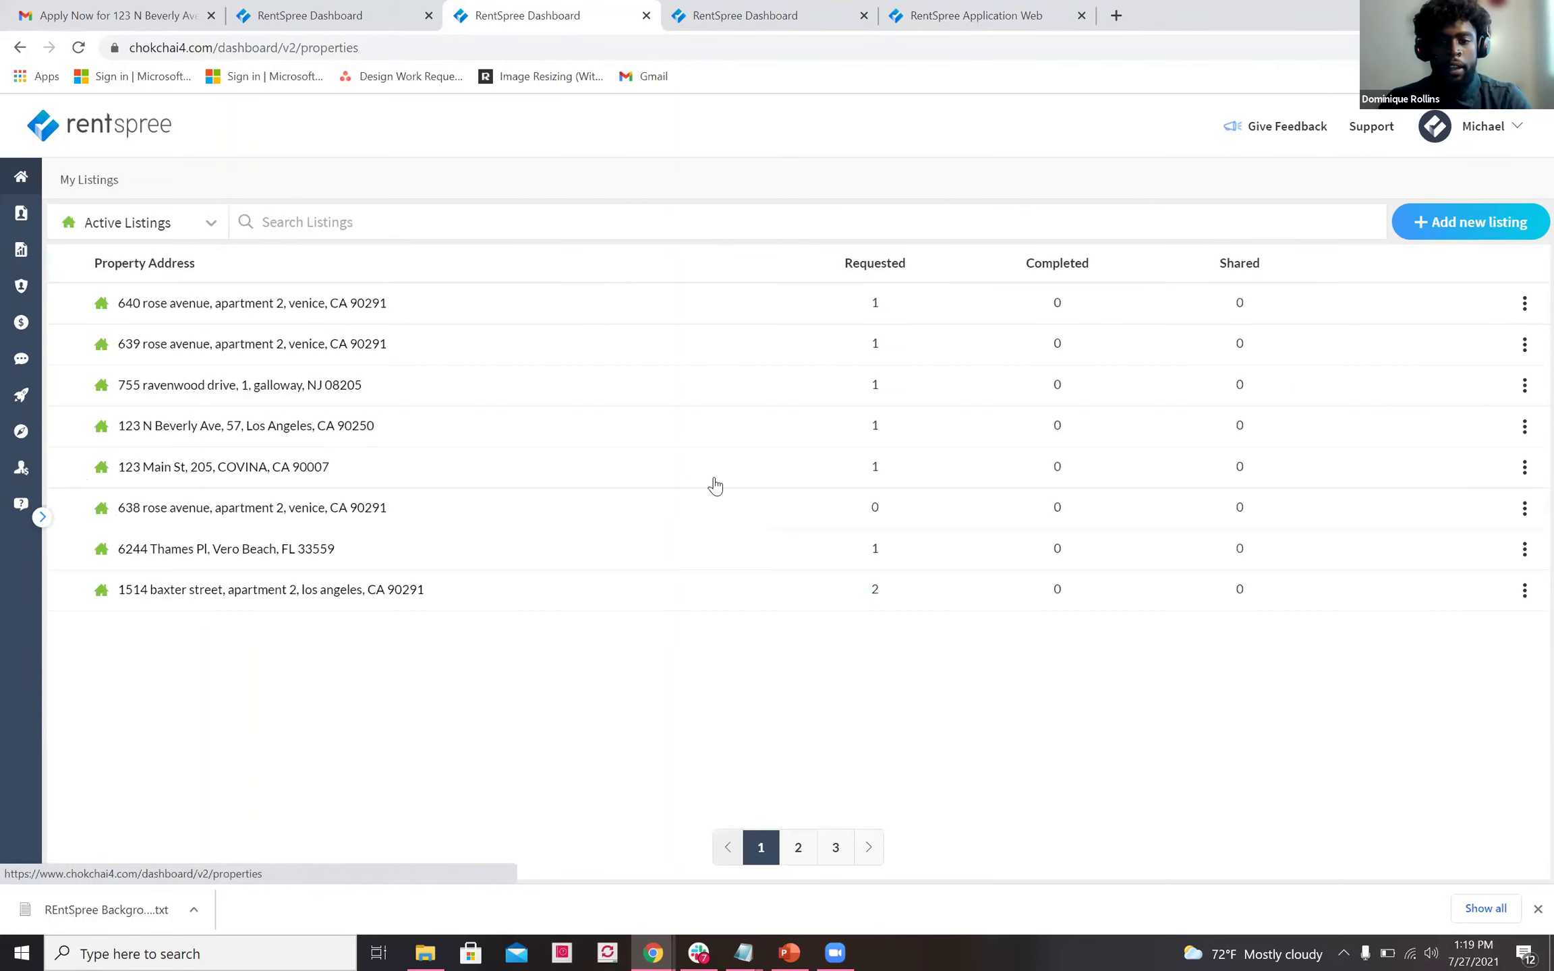
click(799, 847)
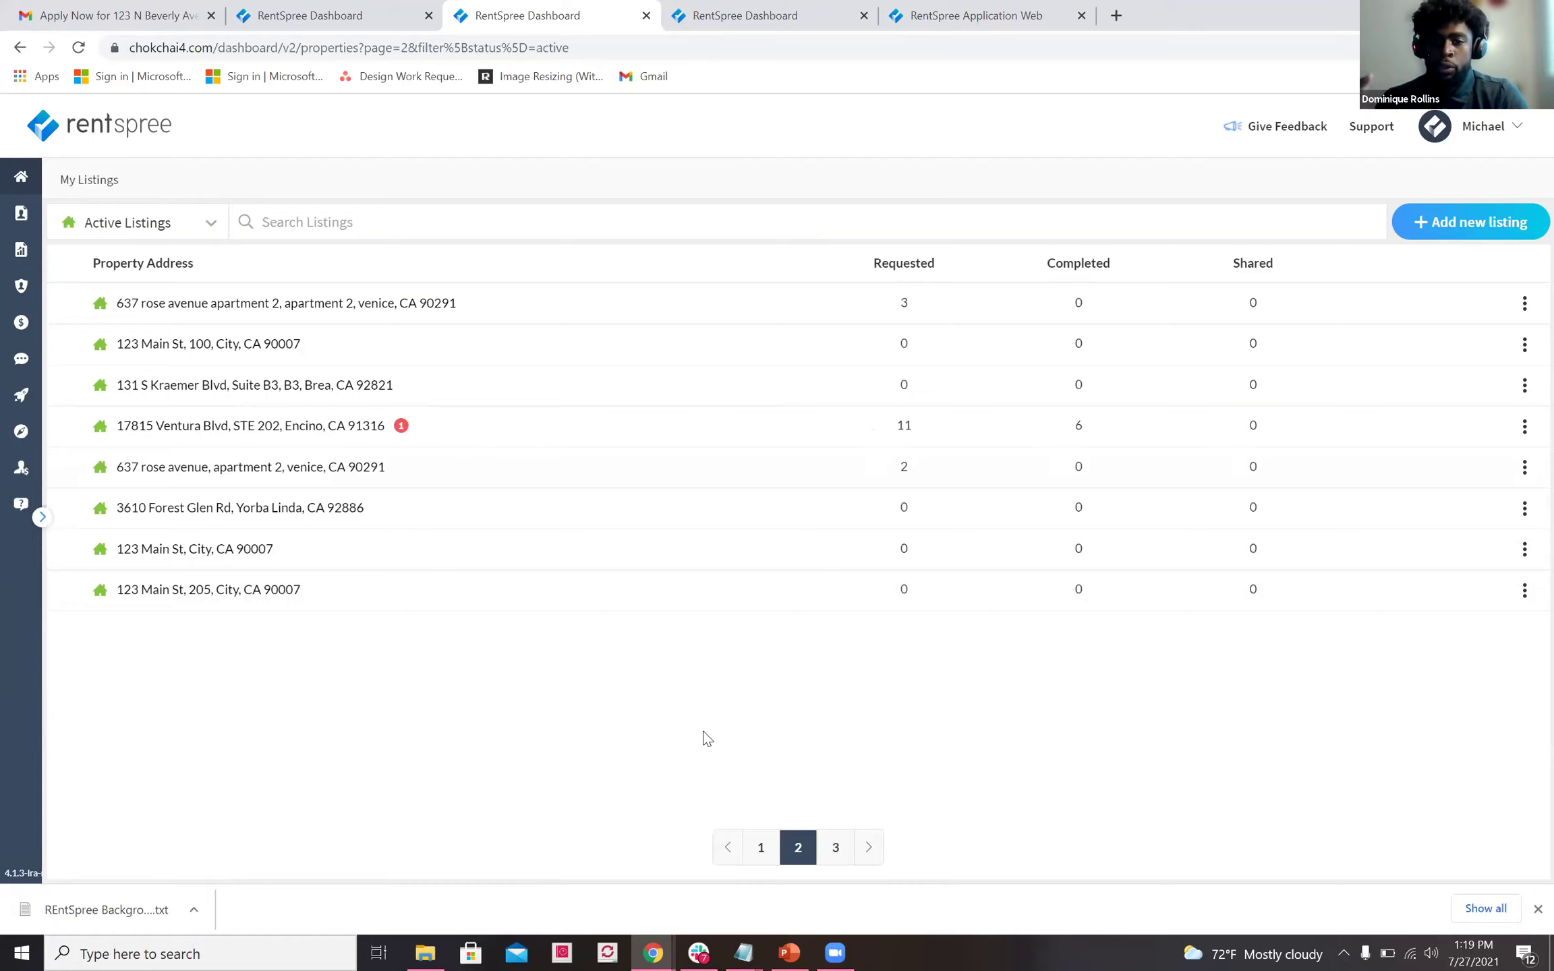
click(527, 432)
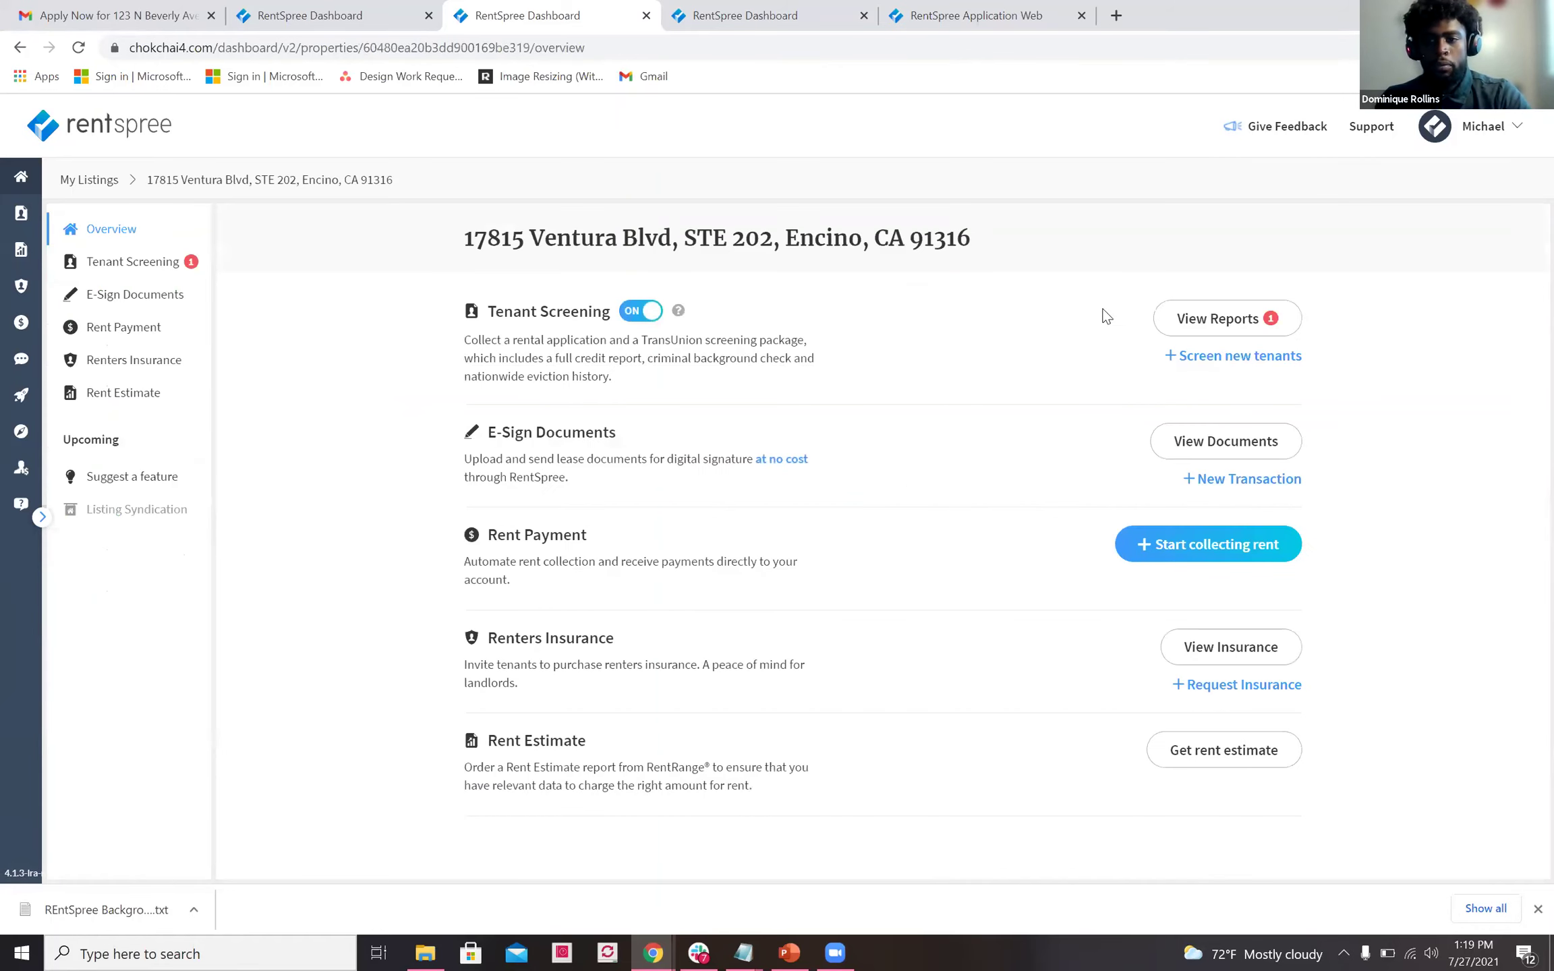
click(1198, 320)
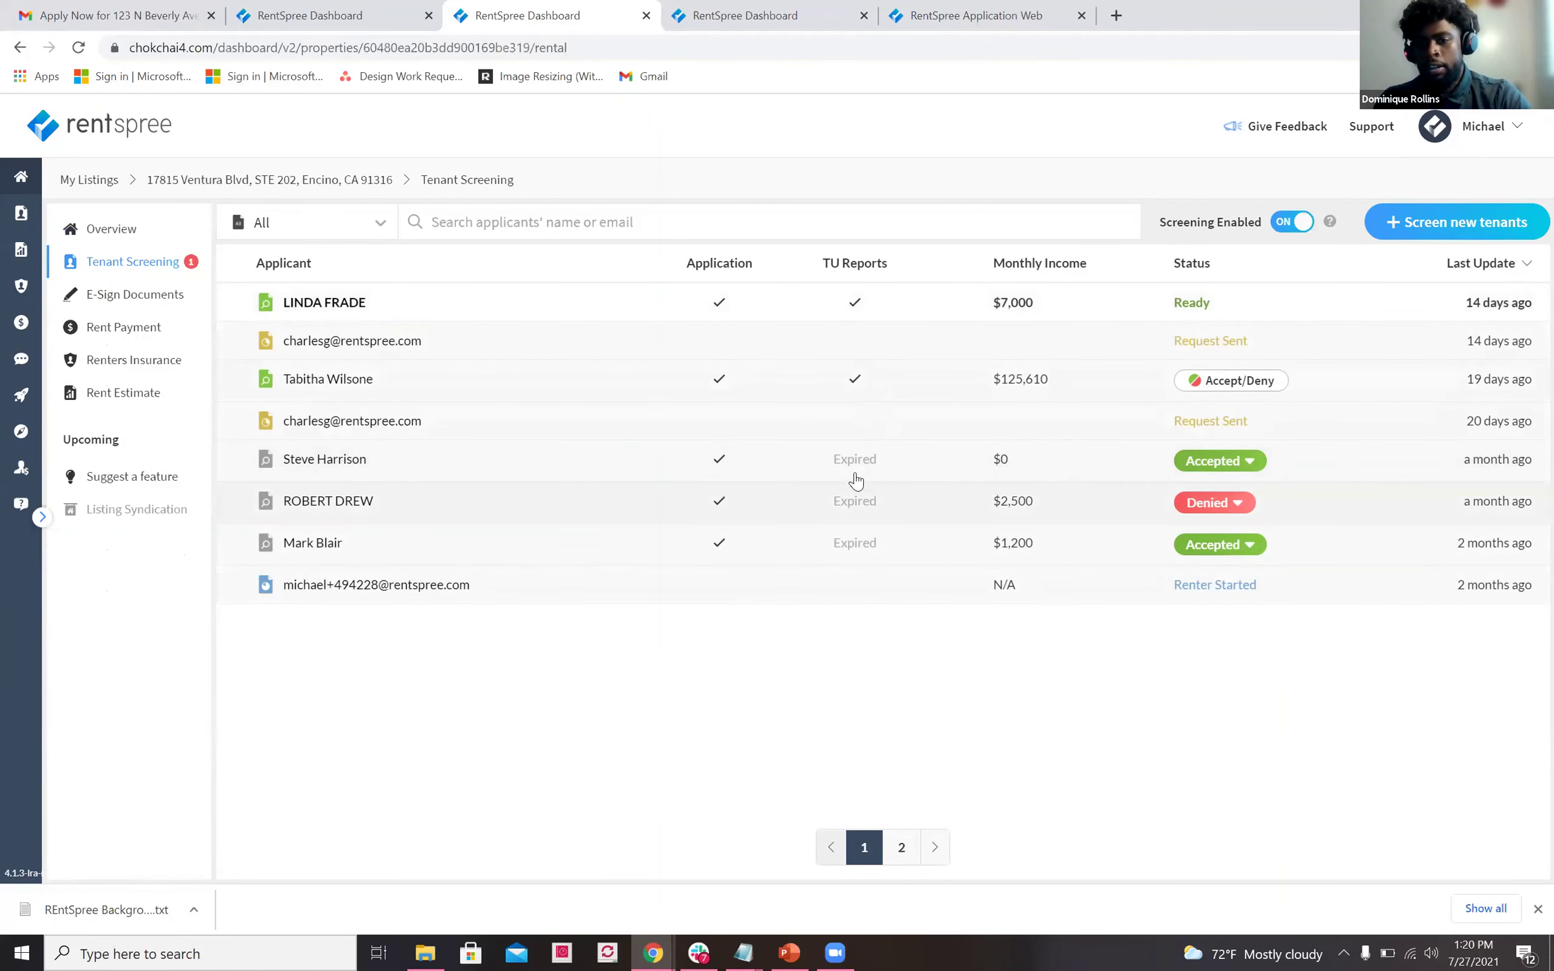
click(840, 296)
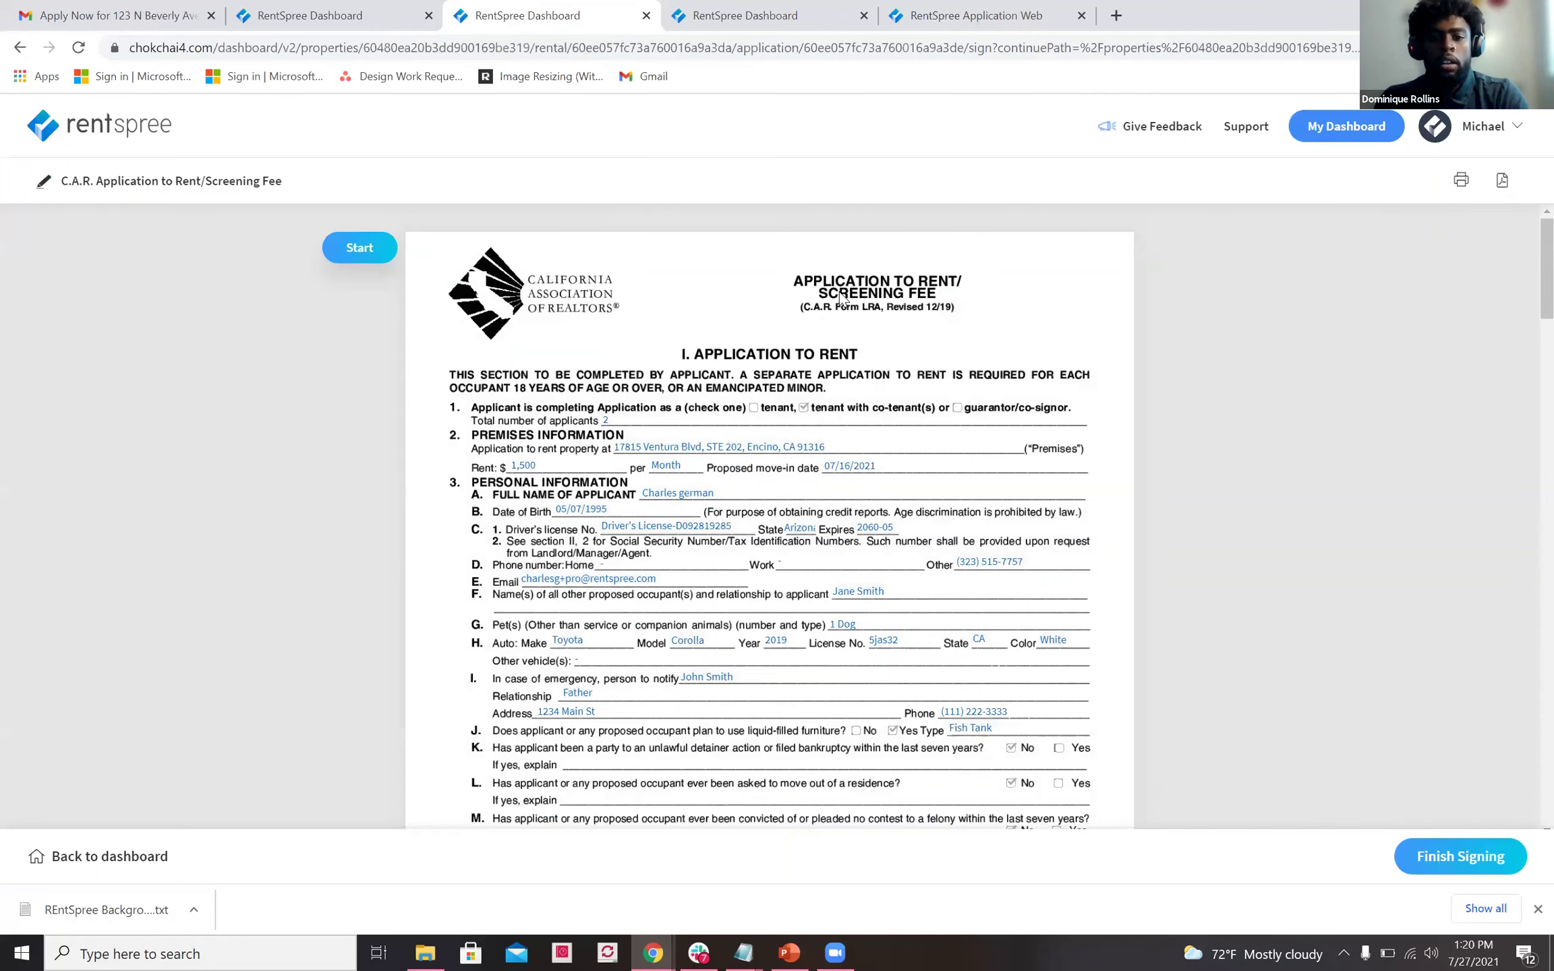
click(20, 47)
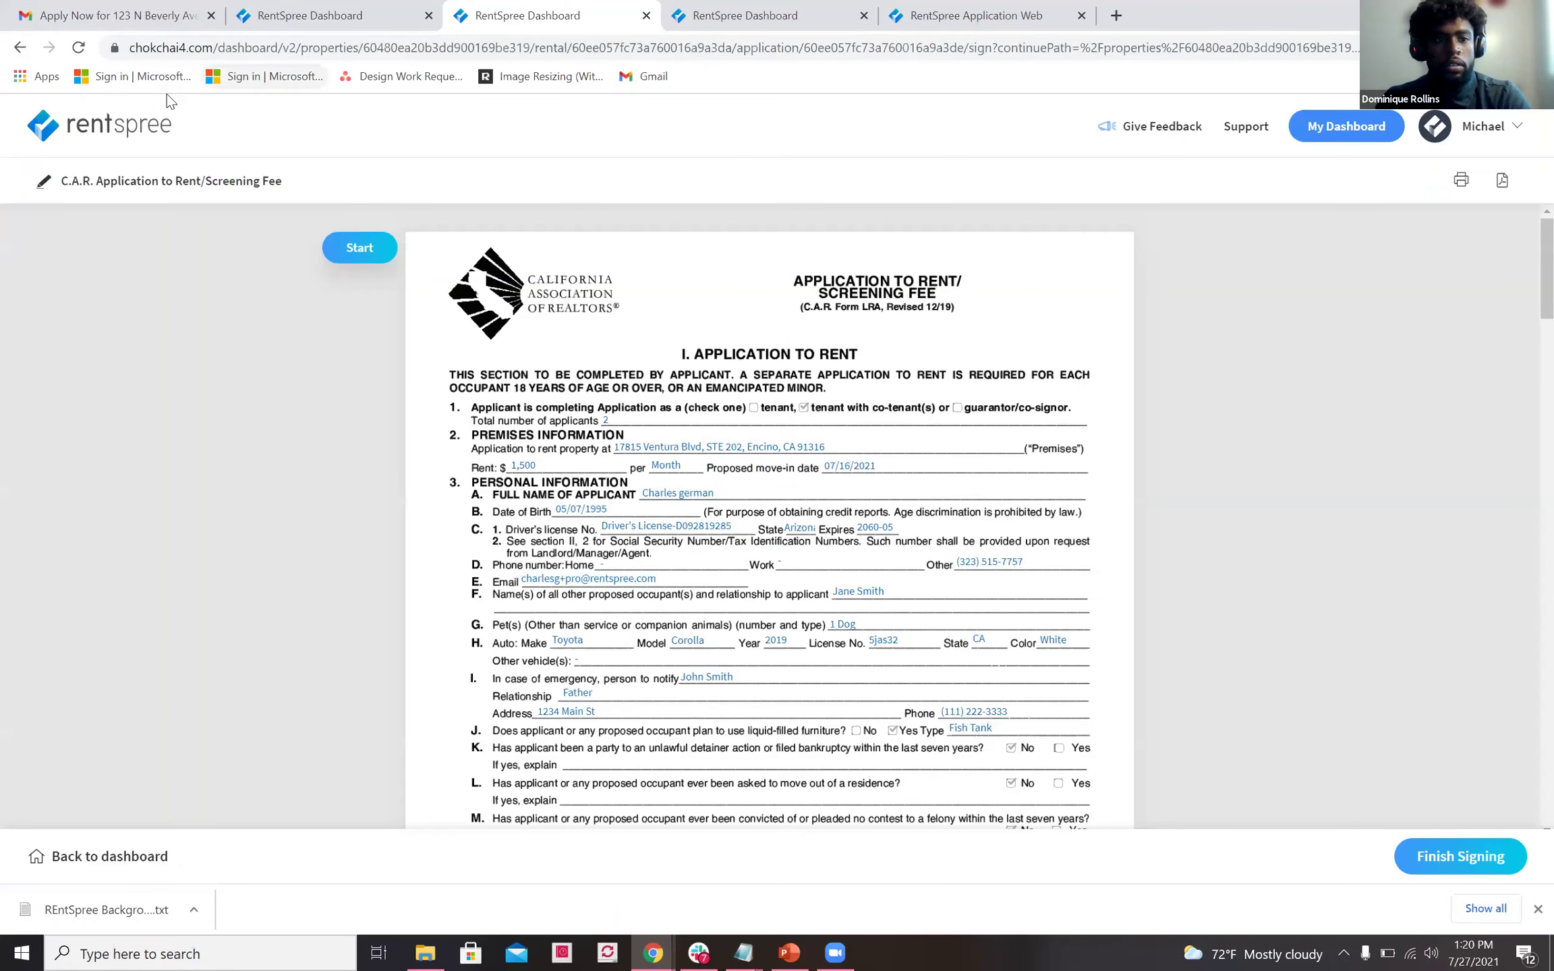
click(344, 10)
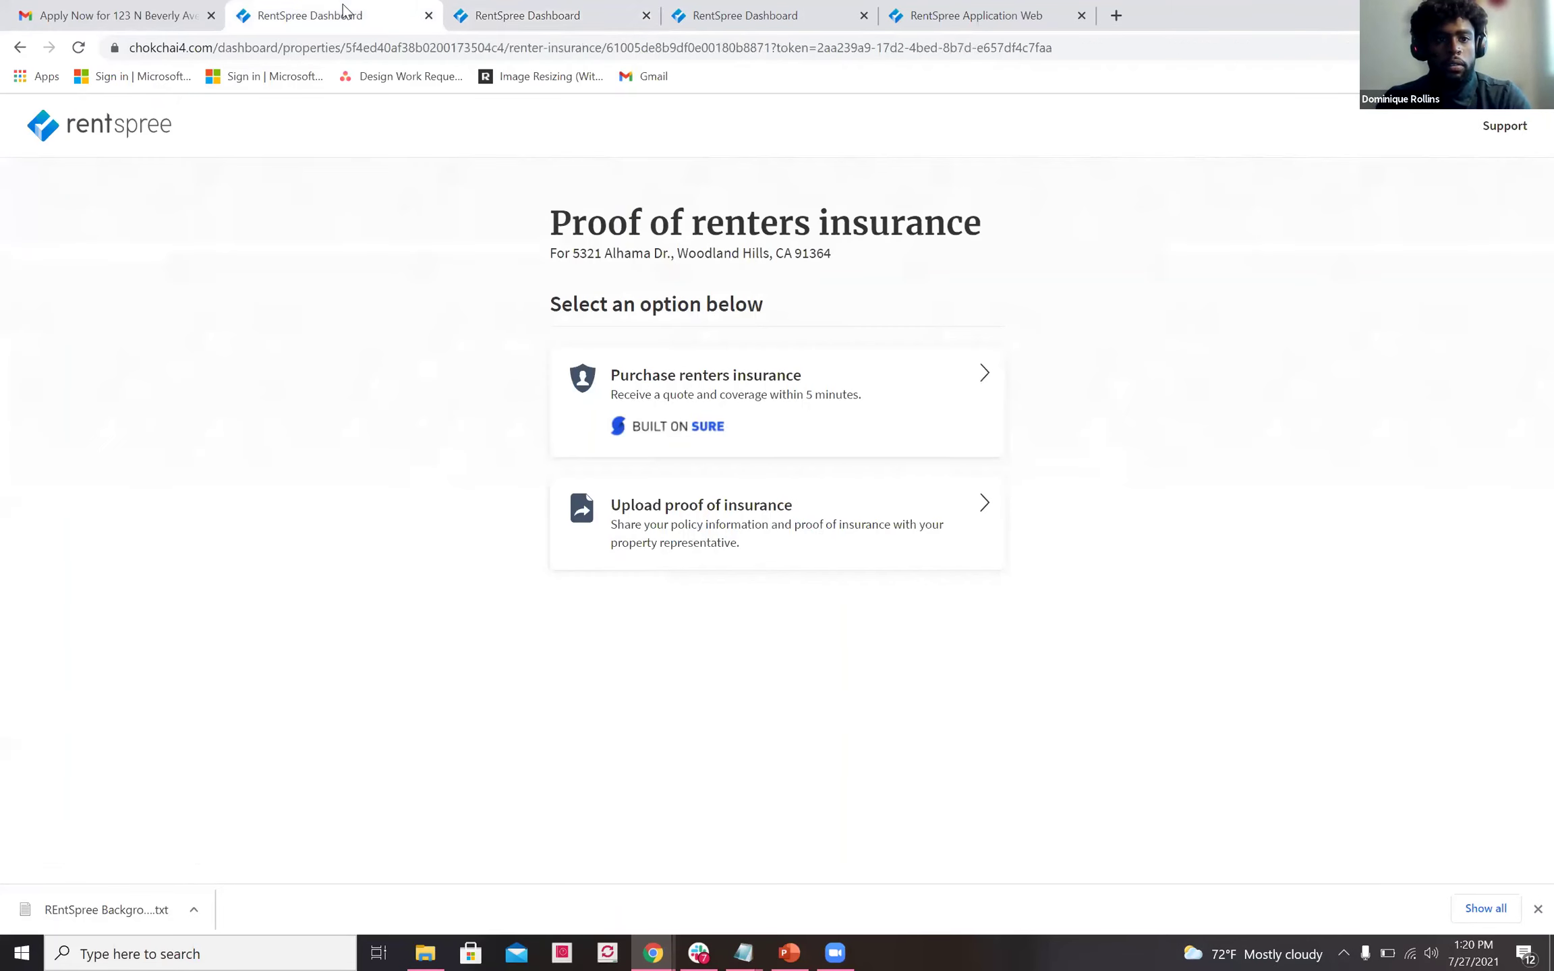
click(500, 14)
click(100, 116)
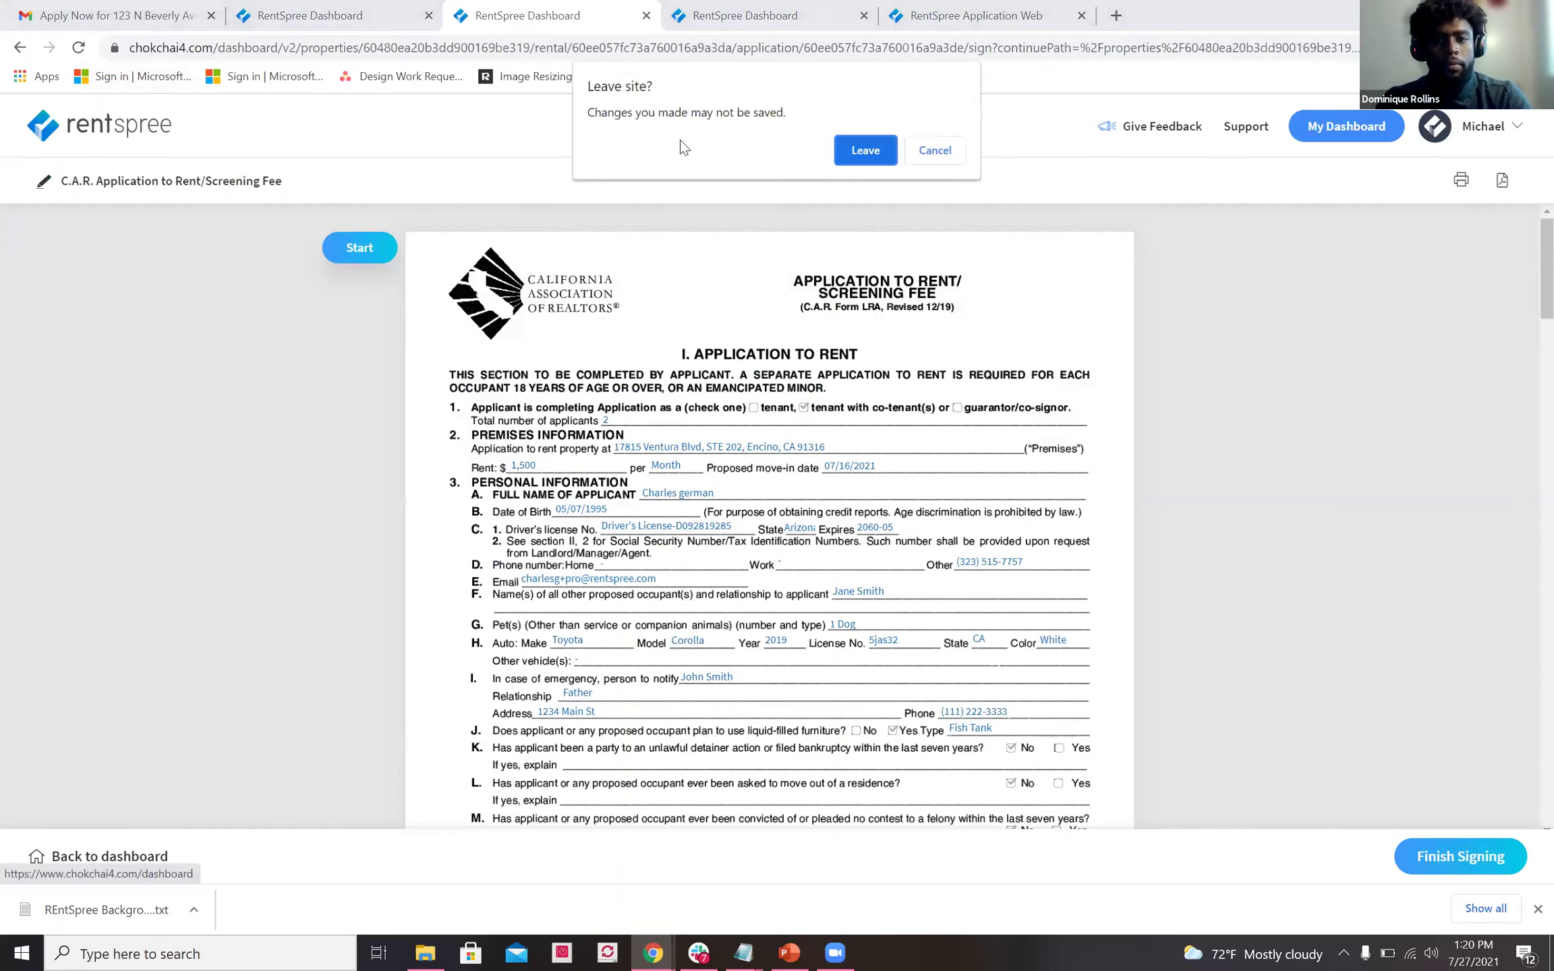
click(840, 150)
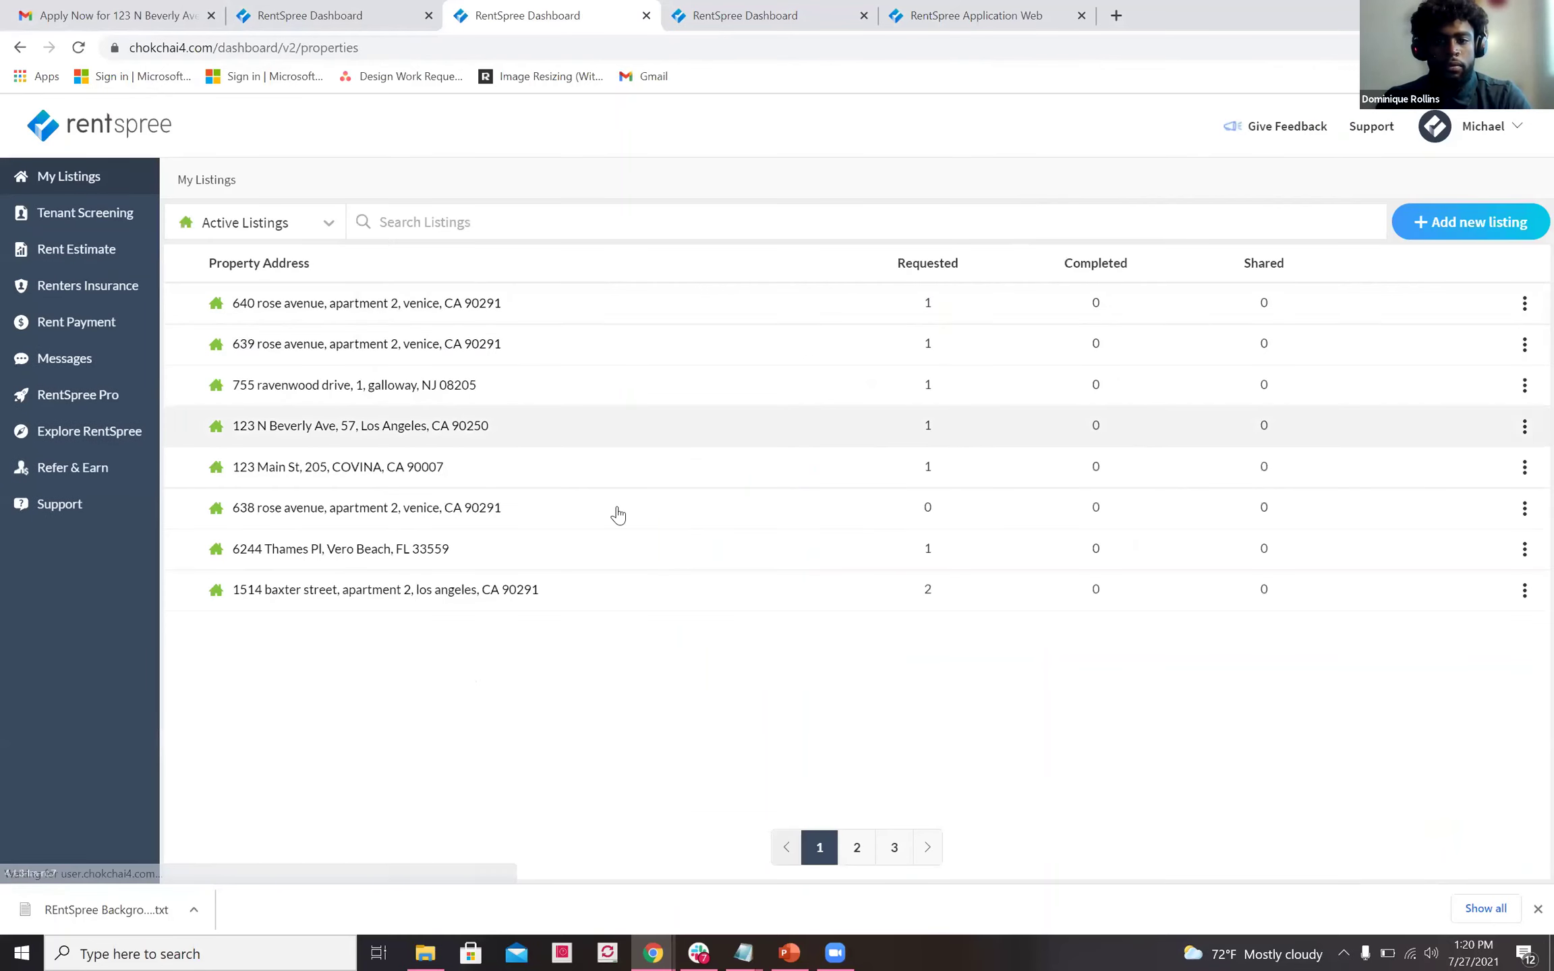
Reopen the notified listing's screening reports on page 2 and open the completed applicant still awaiting an accept or deny decision.
click(856, 848)
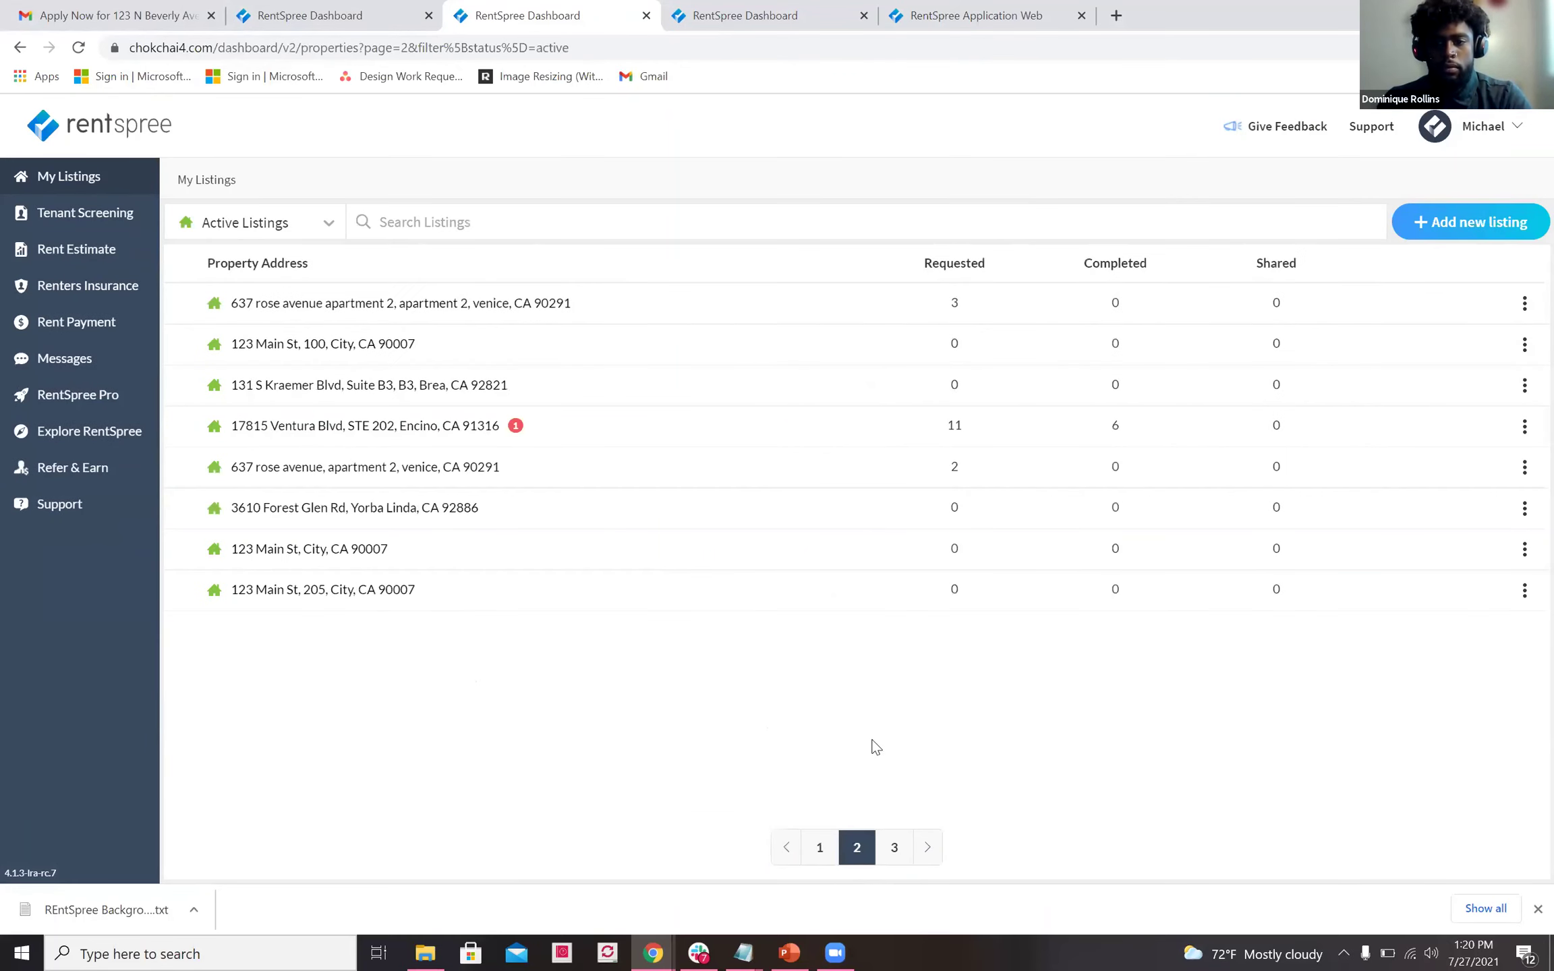
click(681, 418)
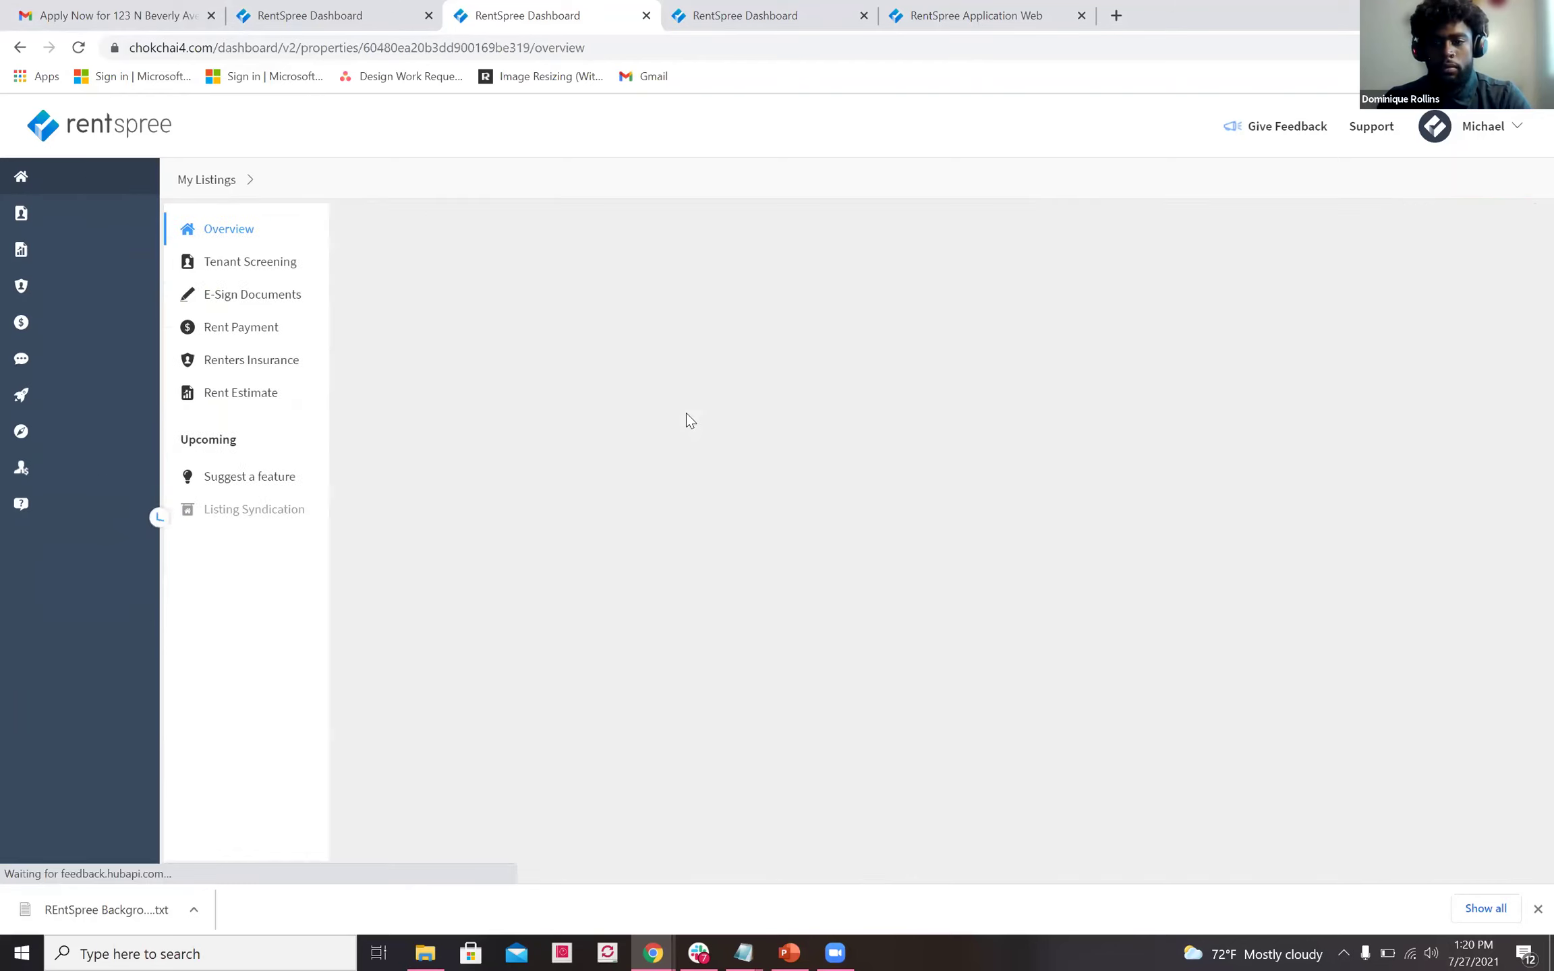
click(1193, 319)
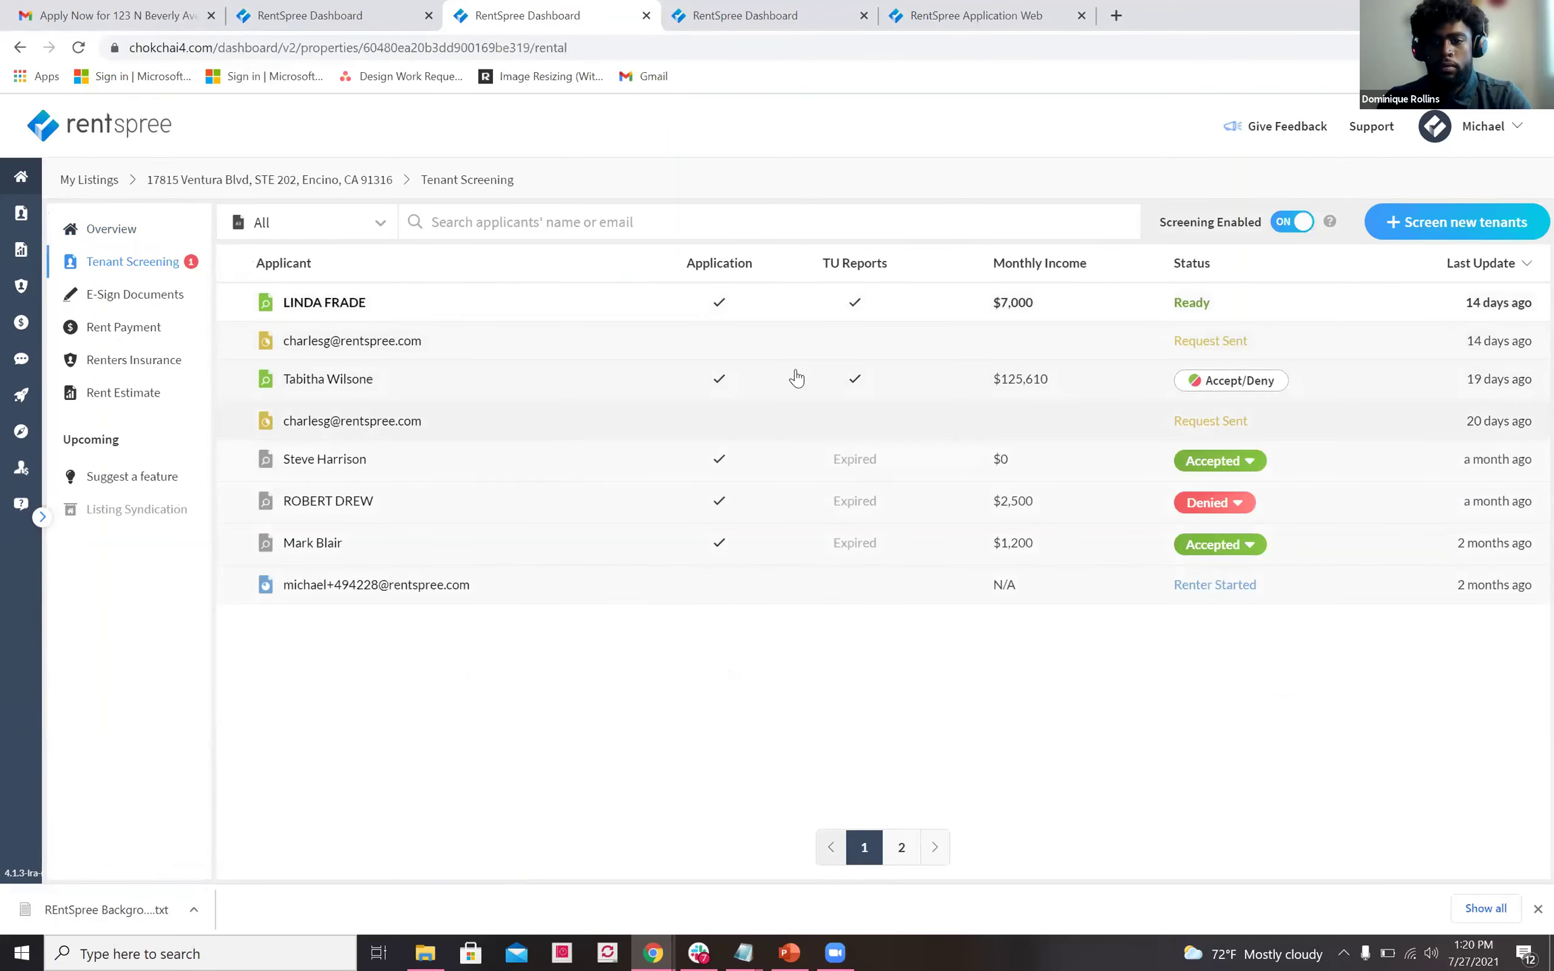
click(788, 379)
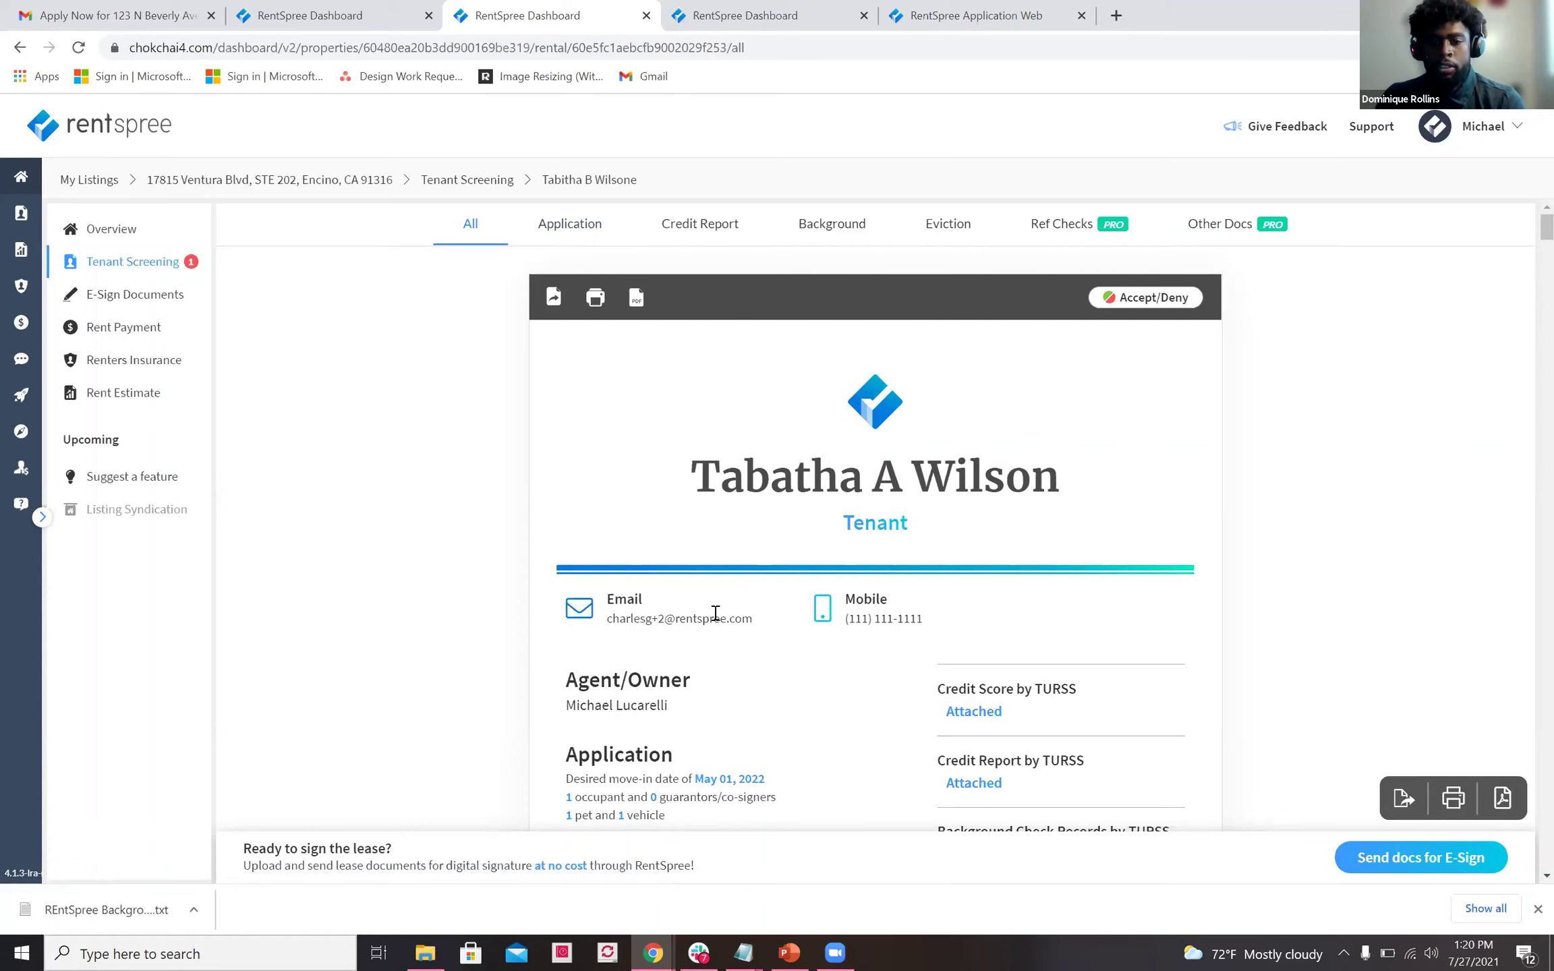
Review the applicant's summary page, covering income, residence, miscellaneous disclosures and attached screening reports.
scroll(714, 614, down, 2)
scroll(716, 616, down, 1)
scroll(752, 637, down, 20)
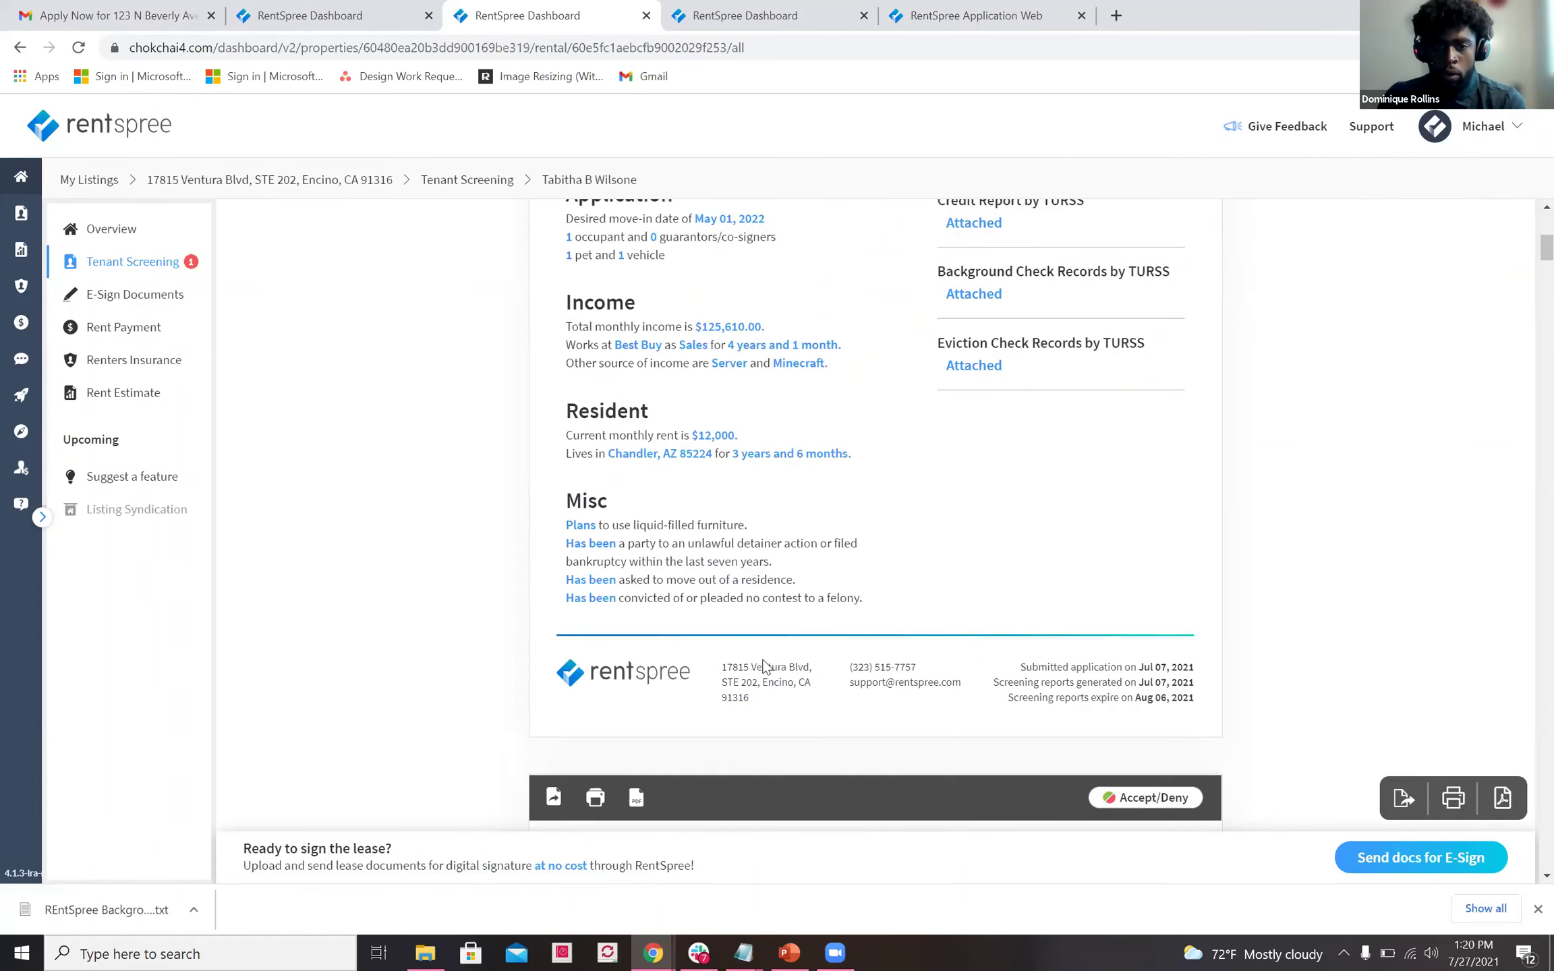
scroll(766, 667, up, 20)
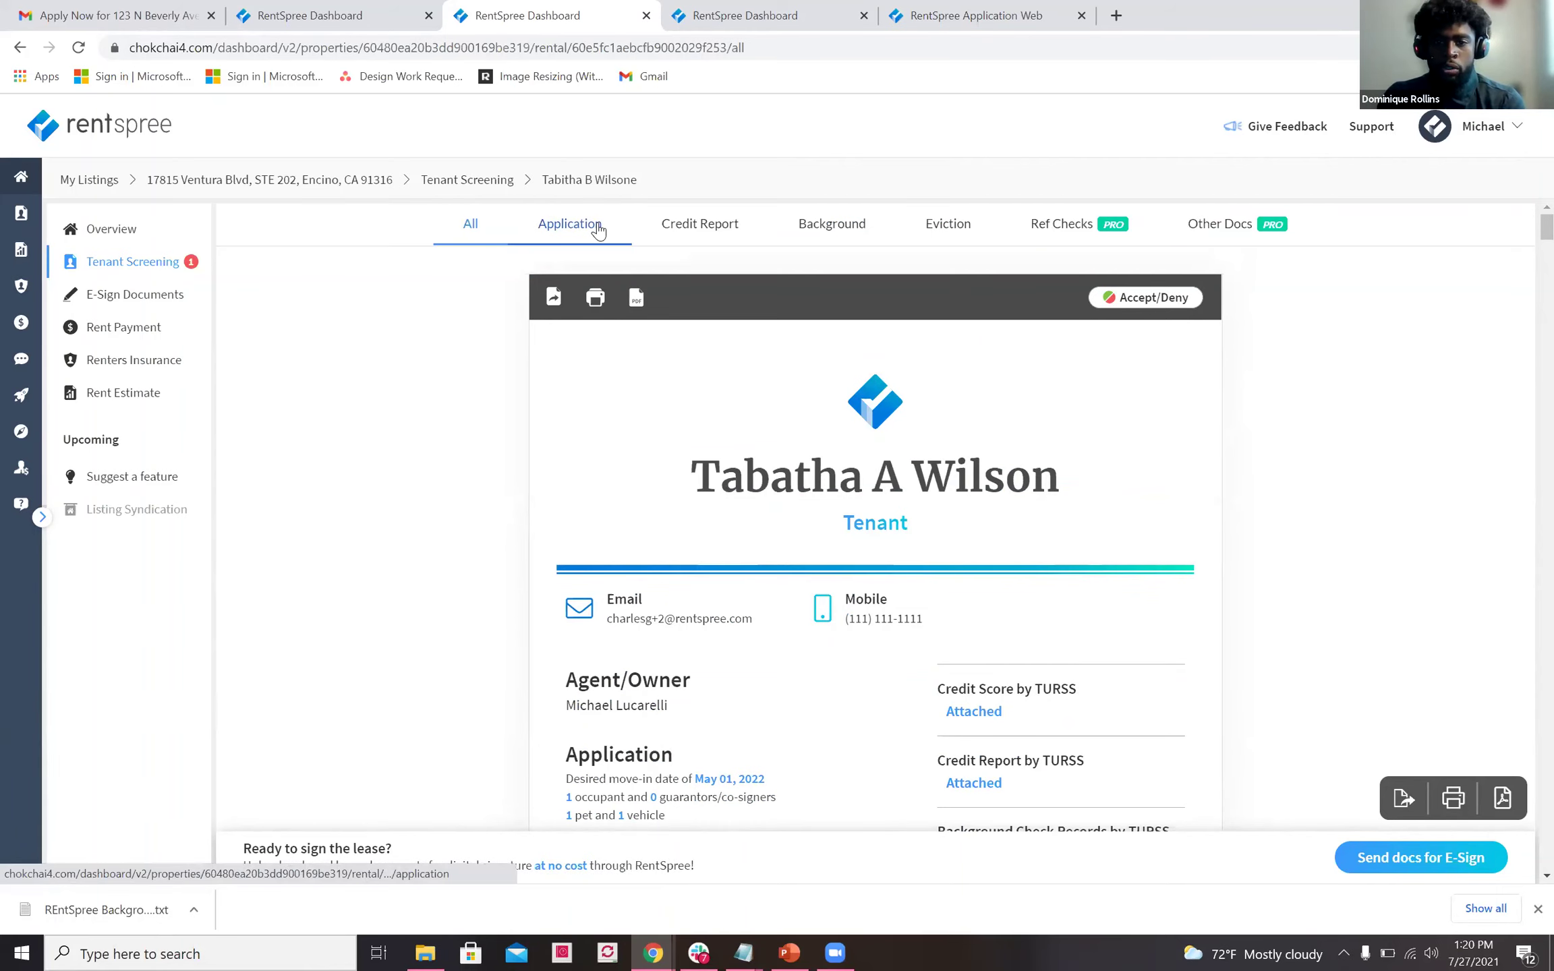
Review the applicant's full rental application, from personal info through residence, occupation, pets, vehicle and additional information.
click(598, 230)
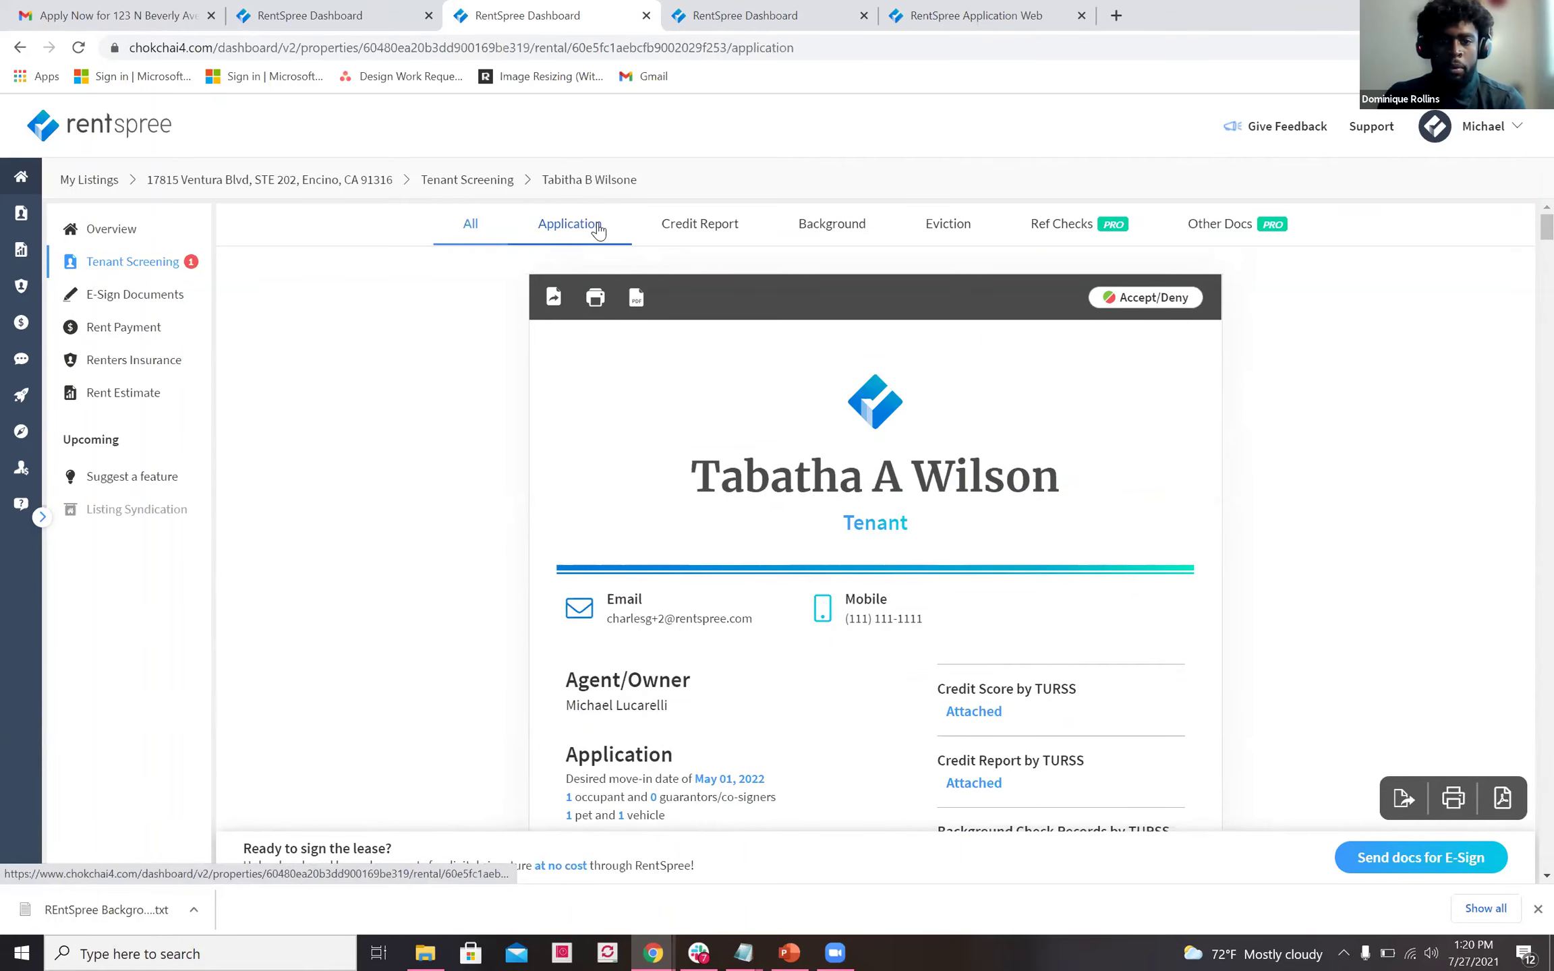
scroll(802, 344, down, 6)
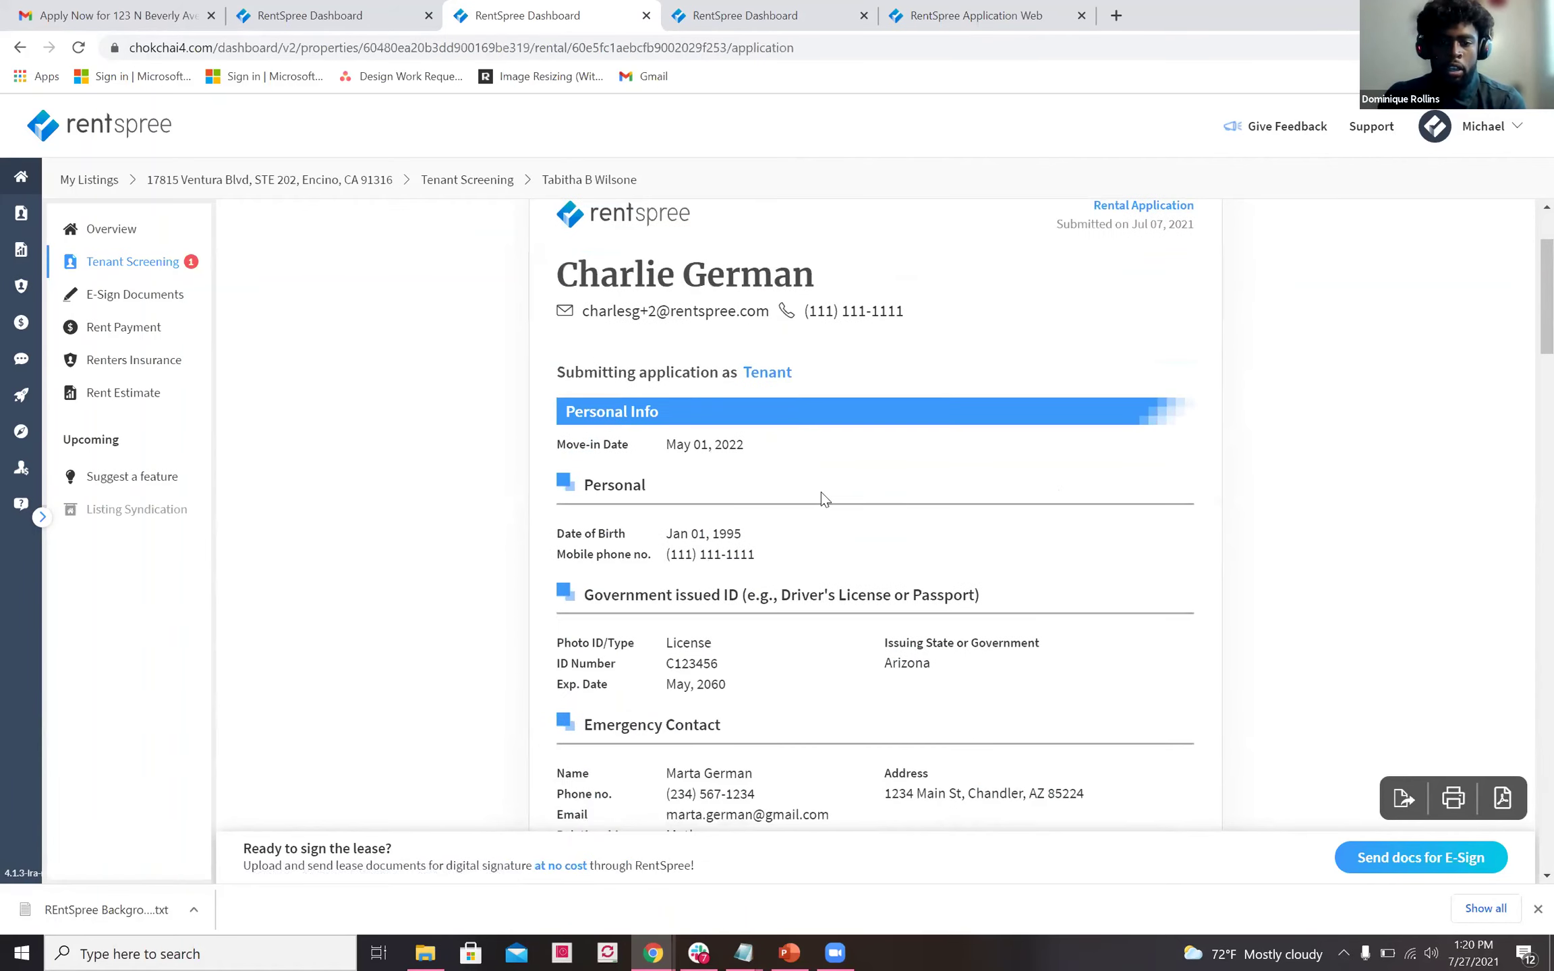
scroll(822, 492, down, 10)
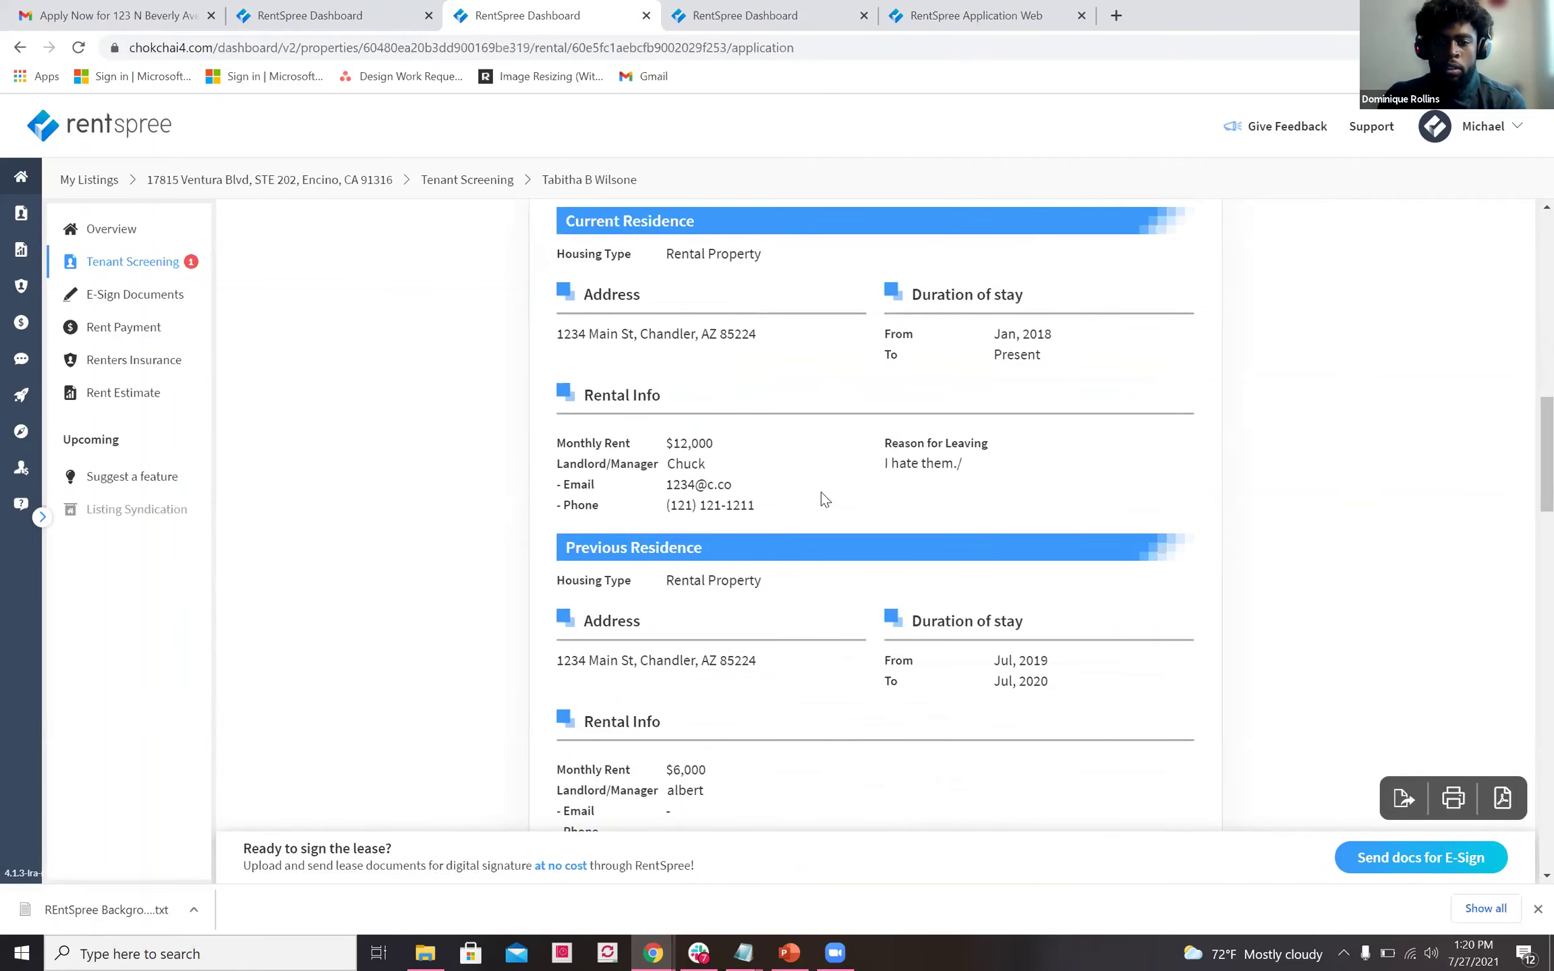
scroll(822, 492, down, 10)
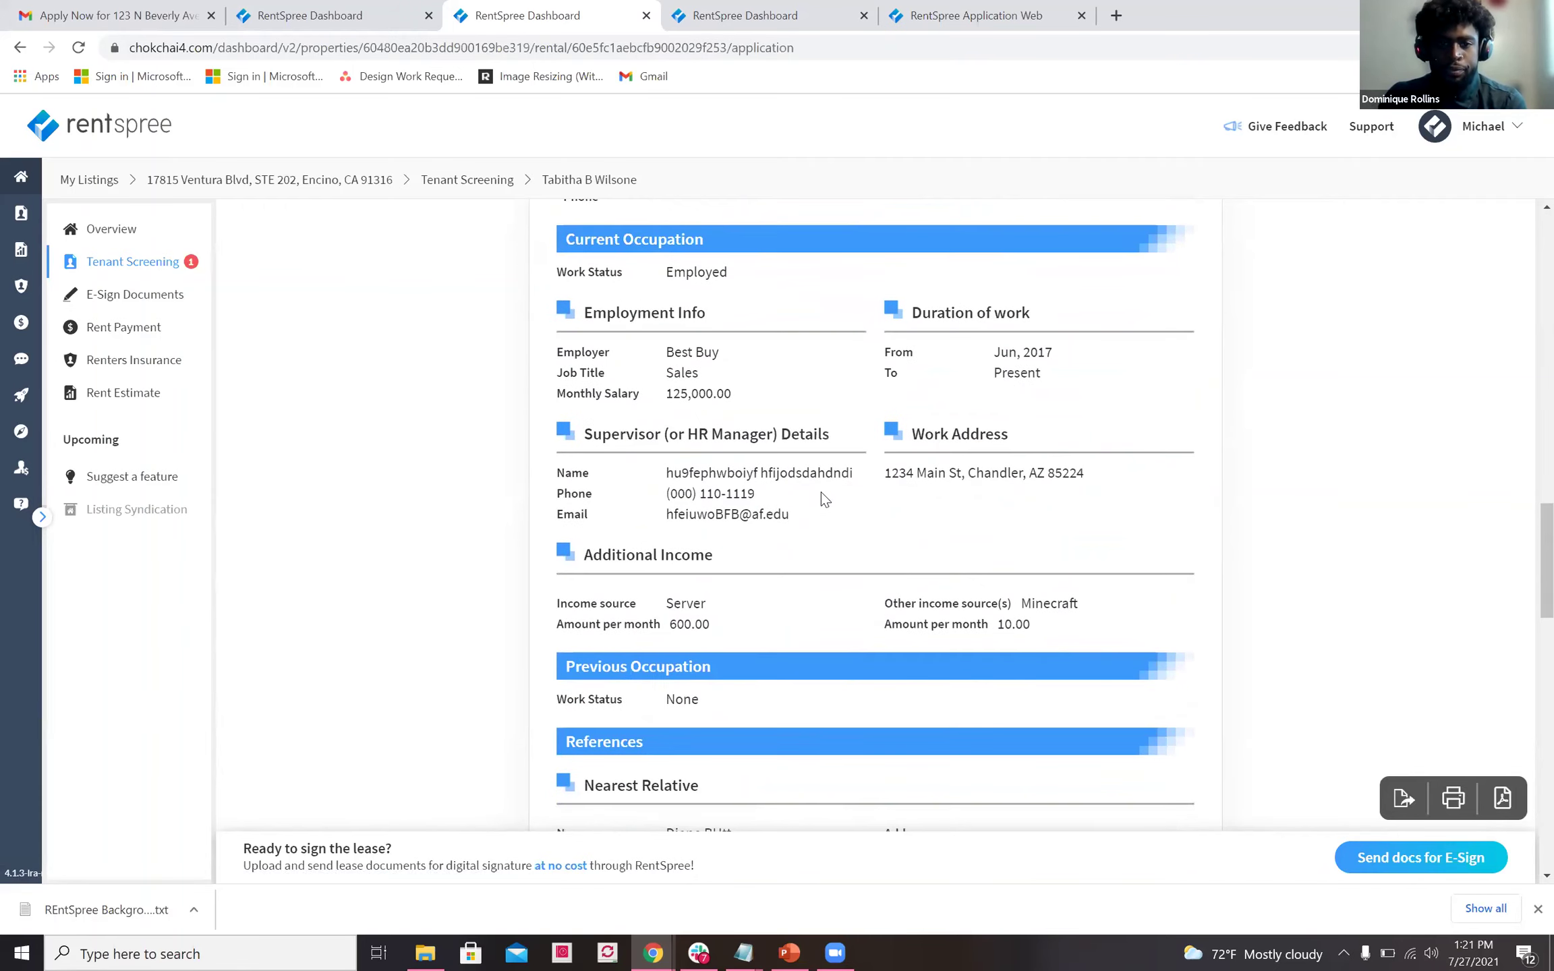
scroll(821, 496, down, 8)
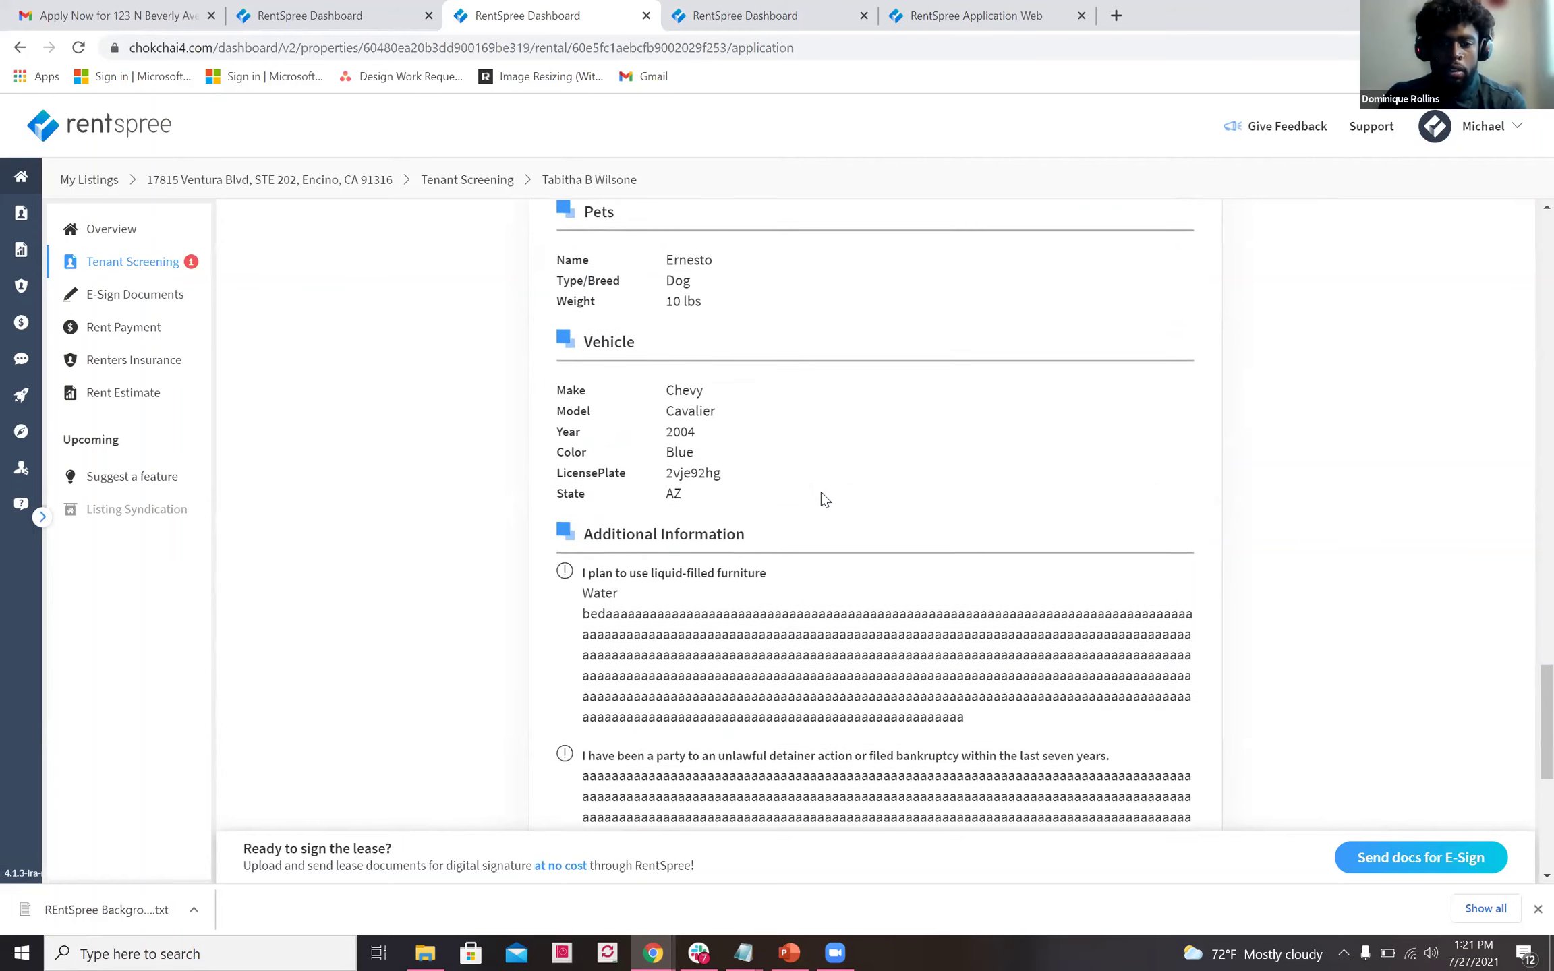
key(Home)
Review the applicant's credit report, covering ResidentScore, employment, reported addresses, record counts, fraud indicators, tradeline summary and individual trades.
click(740, 214)
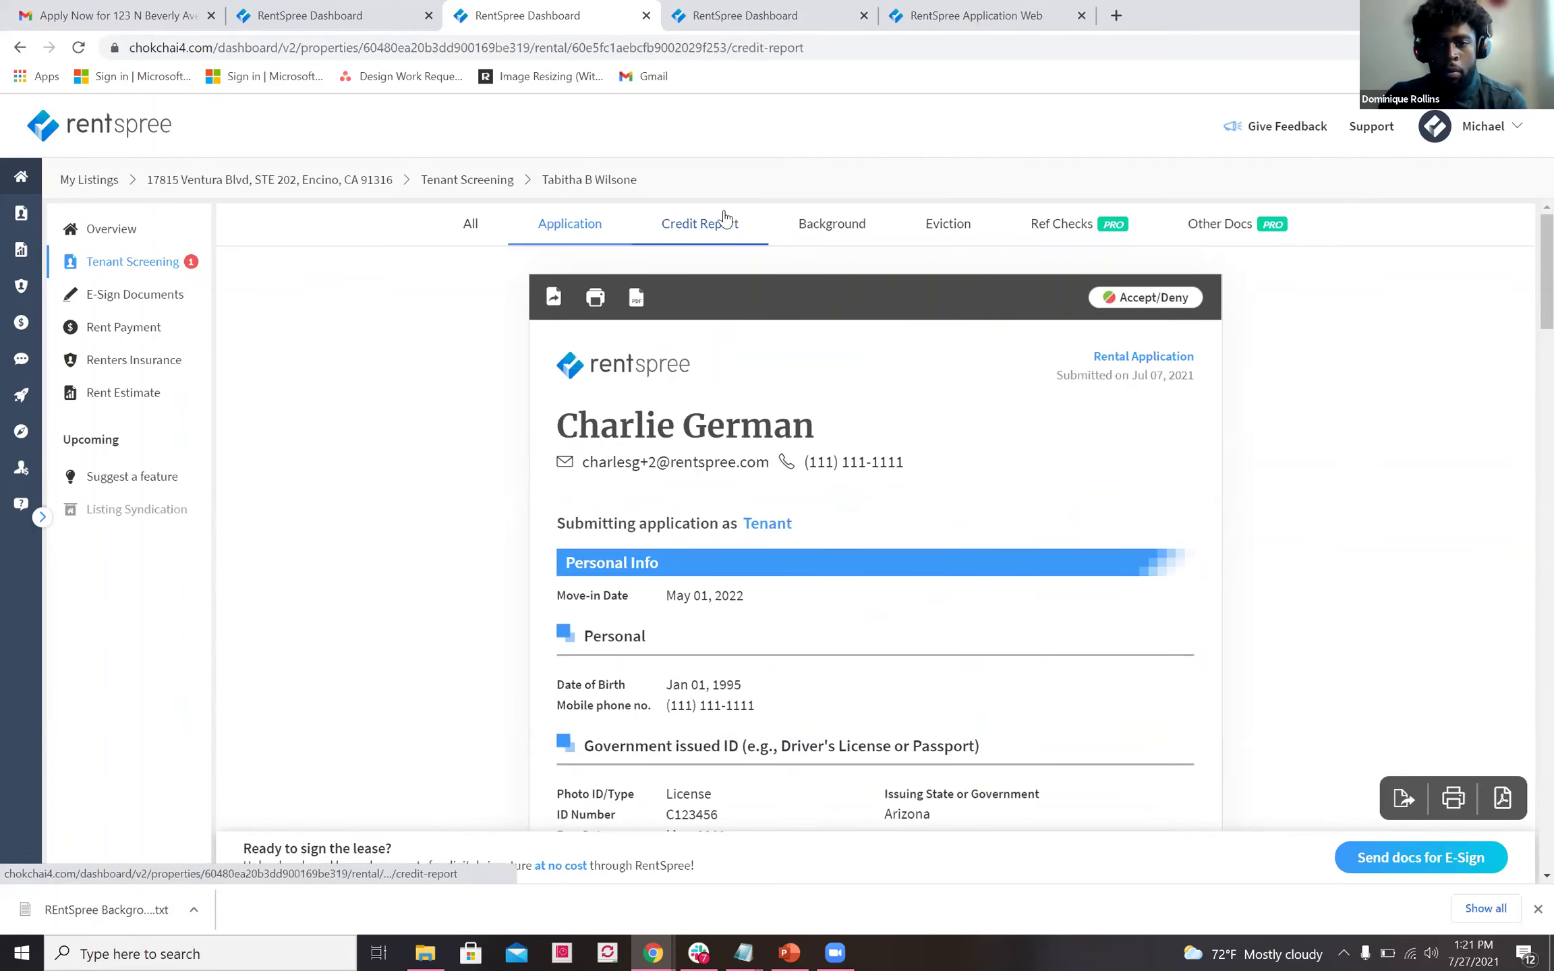
scroll(787, 411, down, 5)
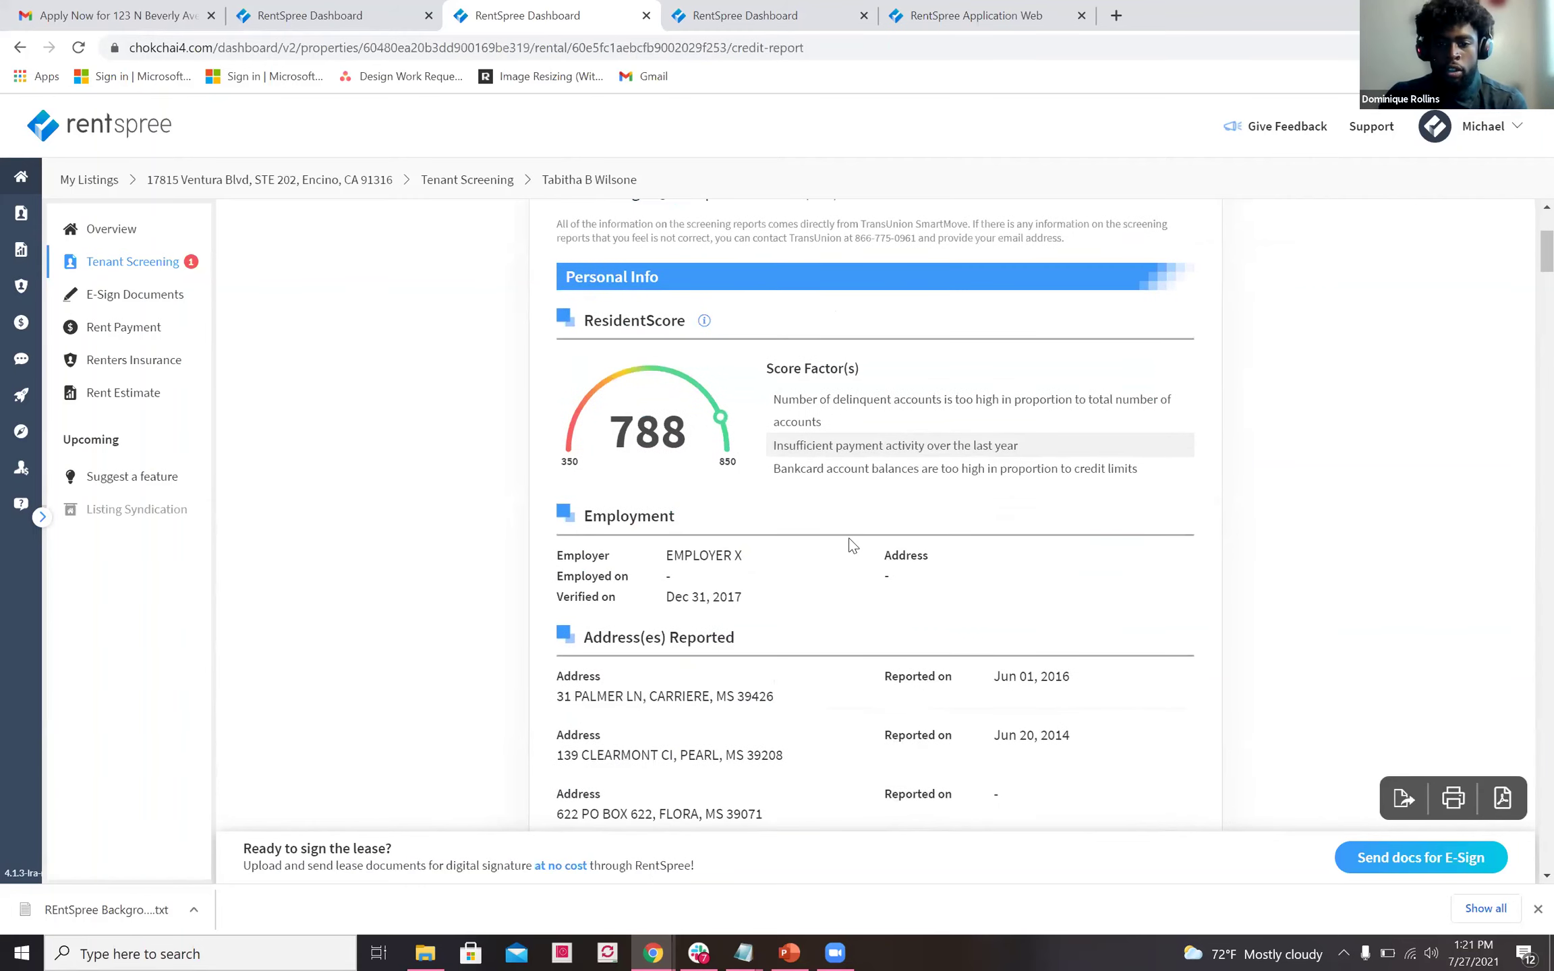
scroll(852, 545, down, 6)
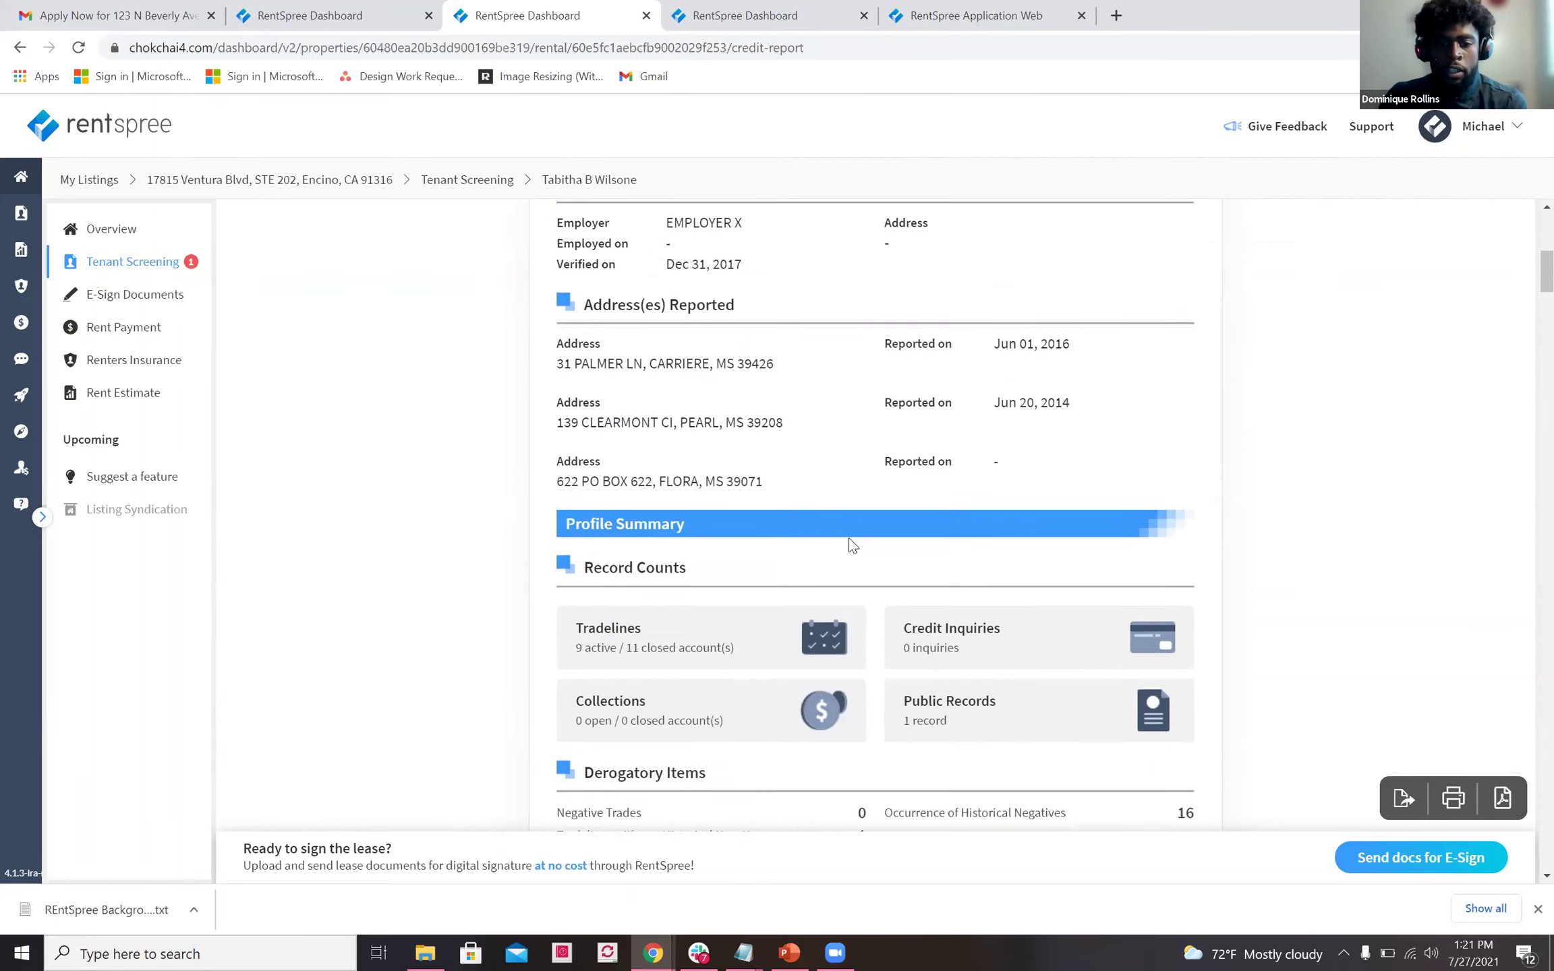
scroll(852, 545, down, 3)
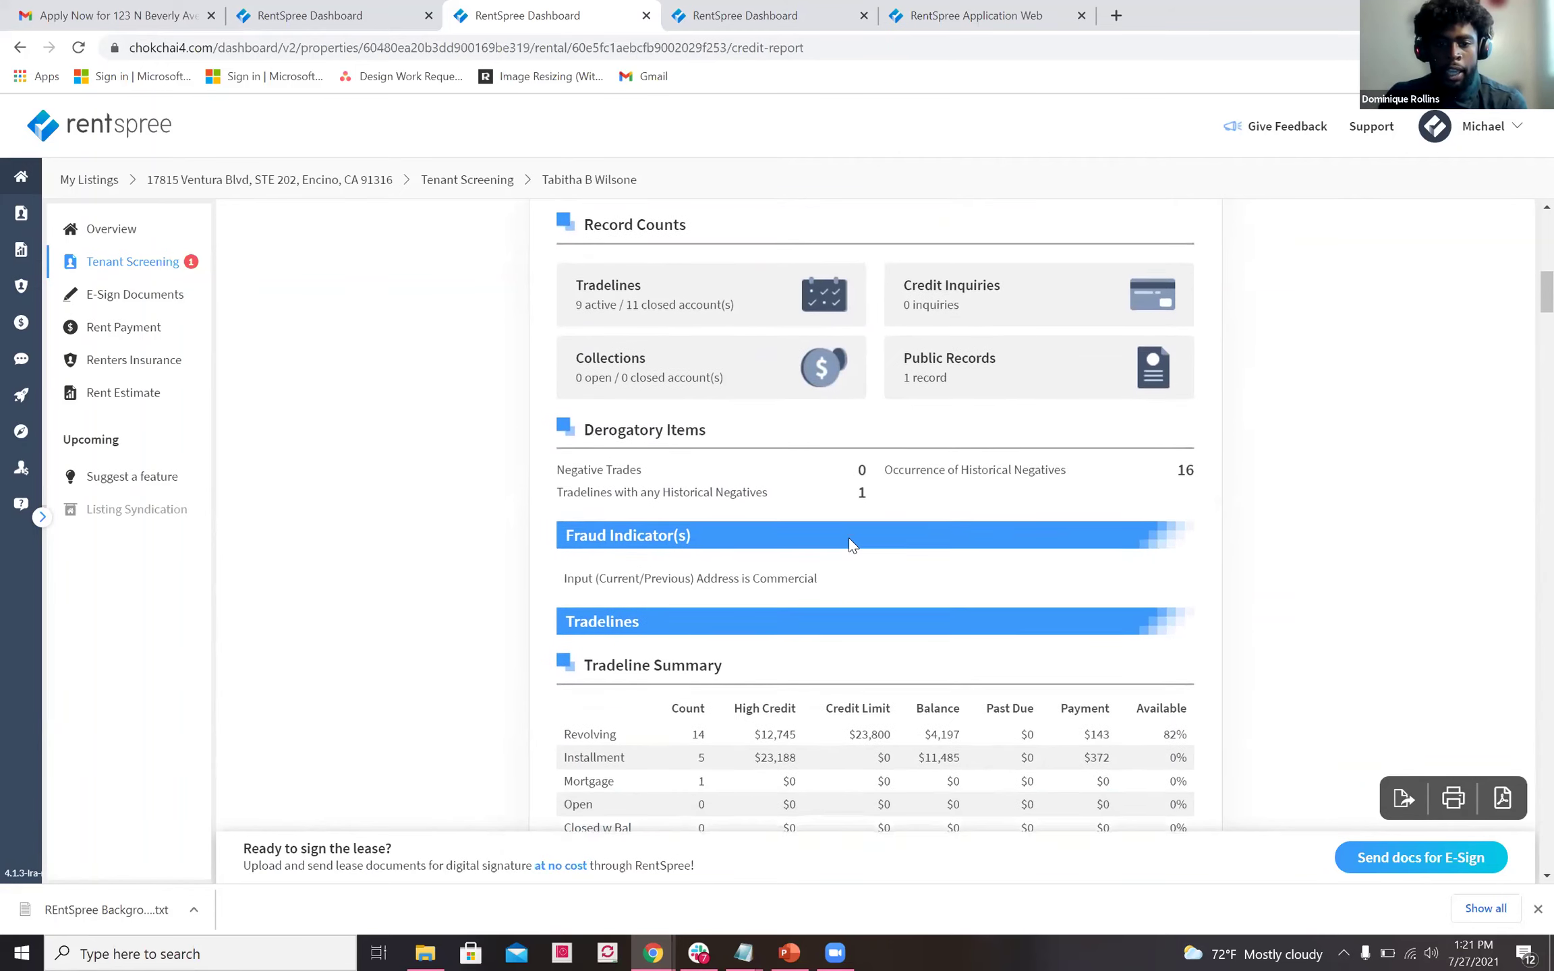
scroll(851, 545, down, 4)
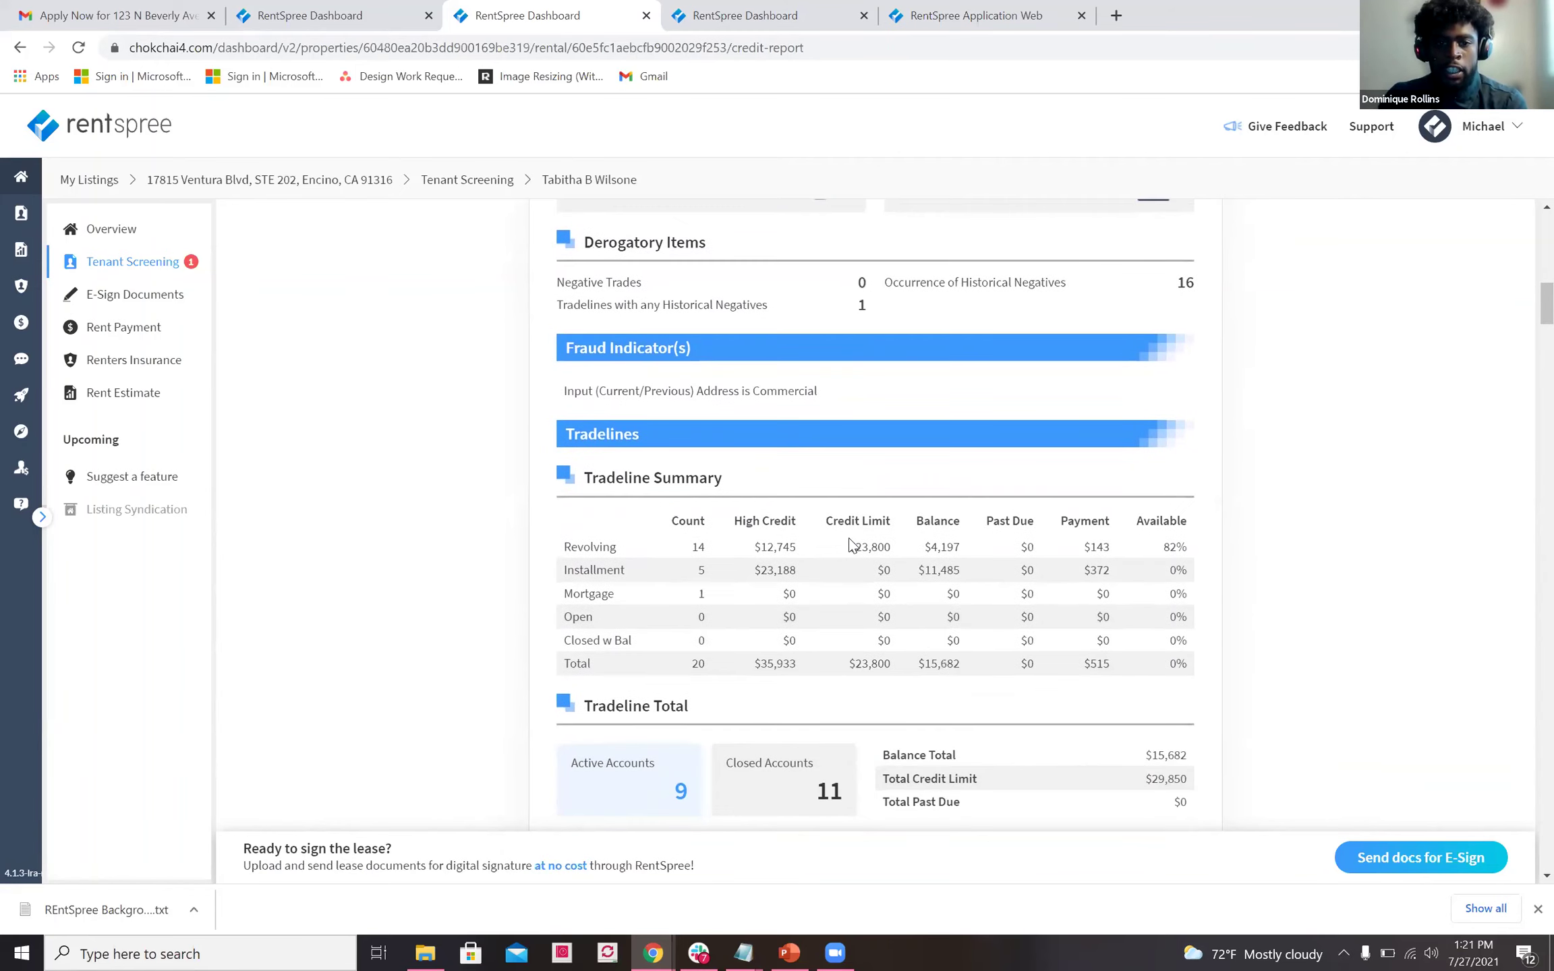
scroll(851, 545, down, 11)
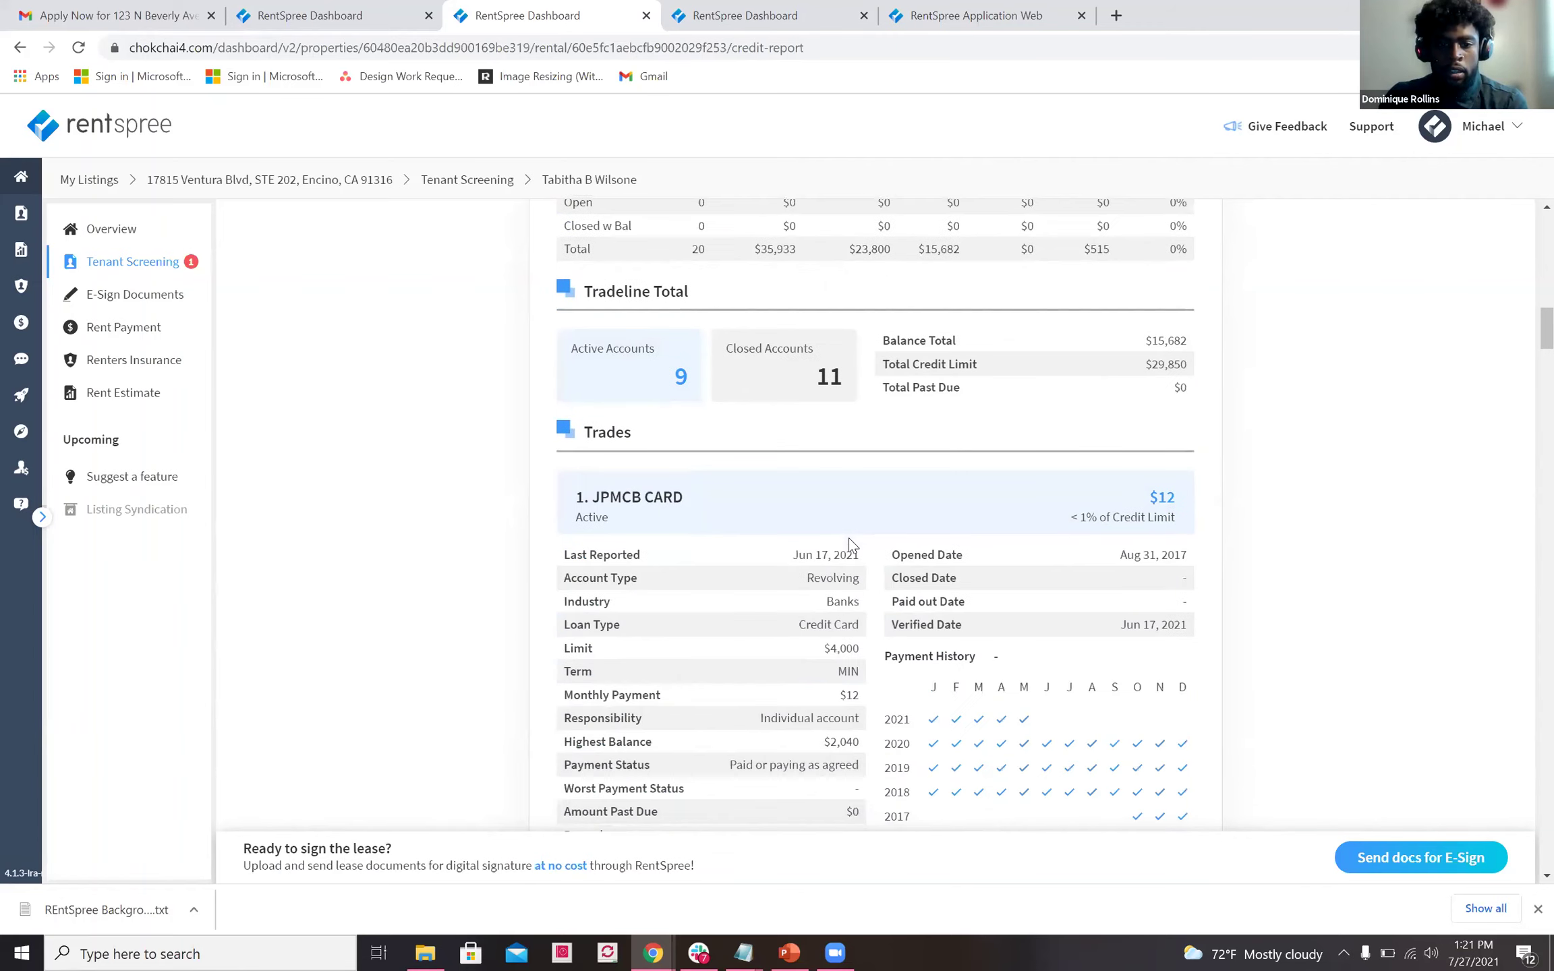
scroll(851, 543, down, 20)
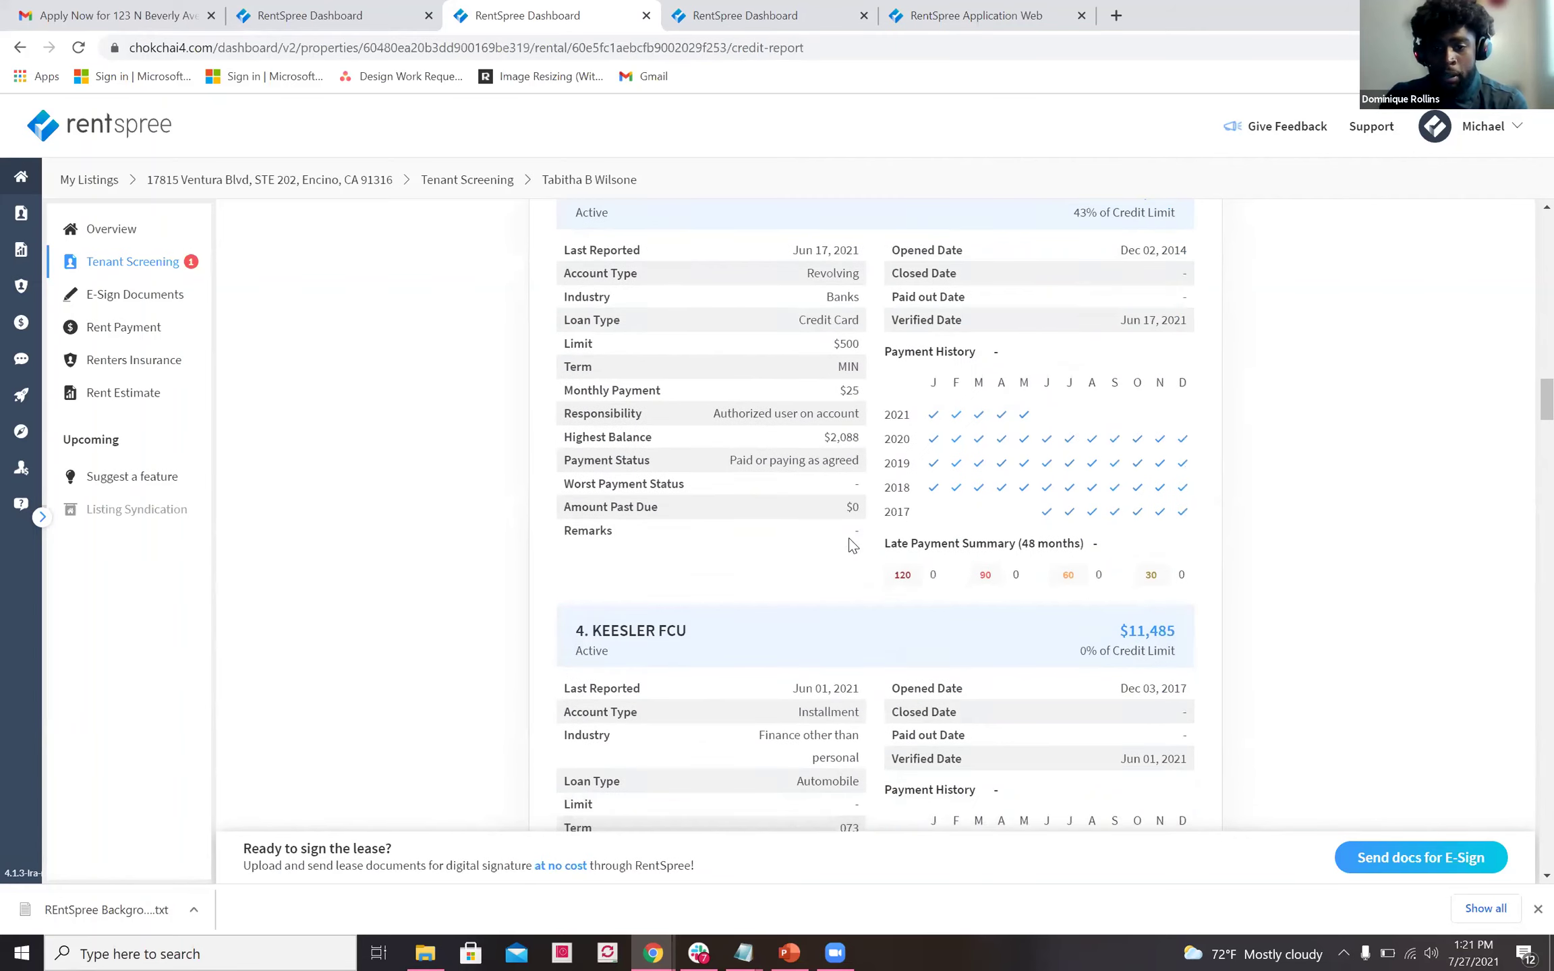
scroll(852, 543, down, 18)
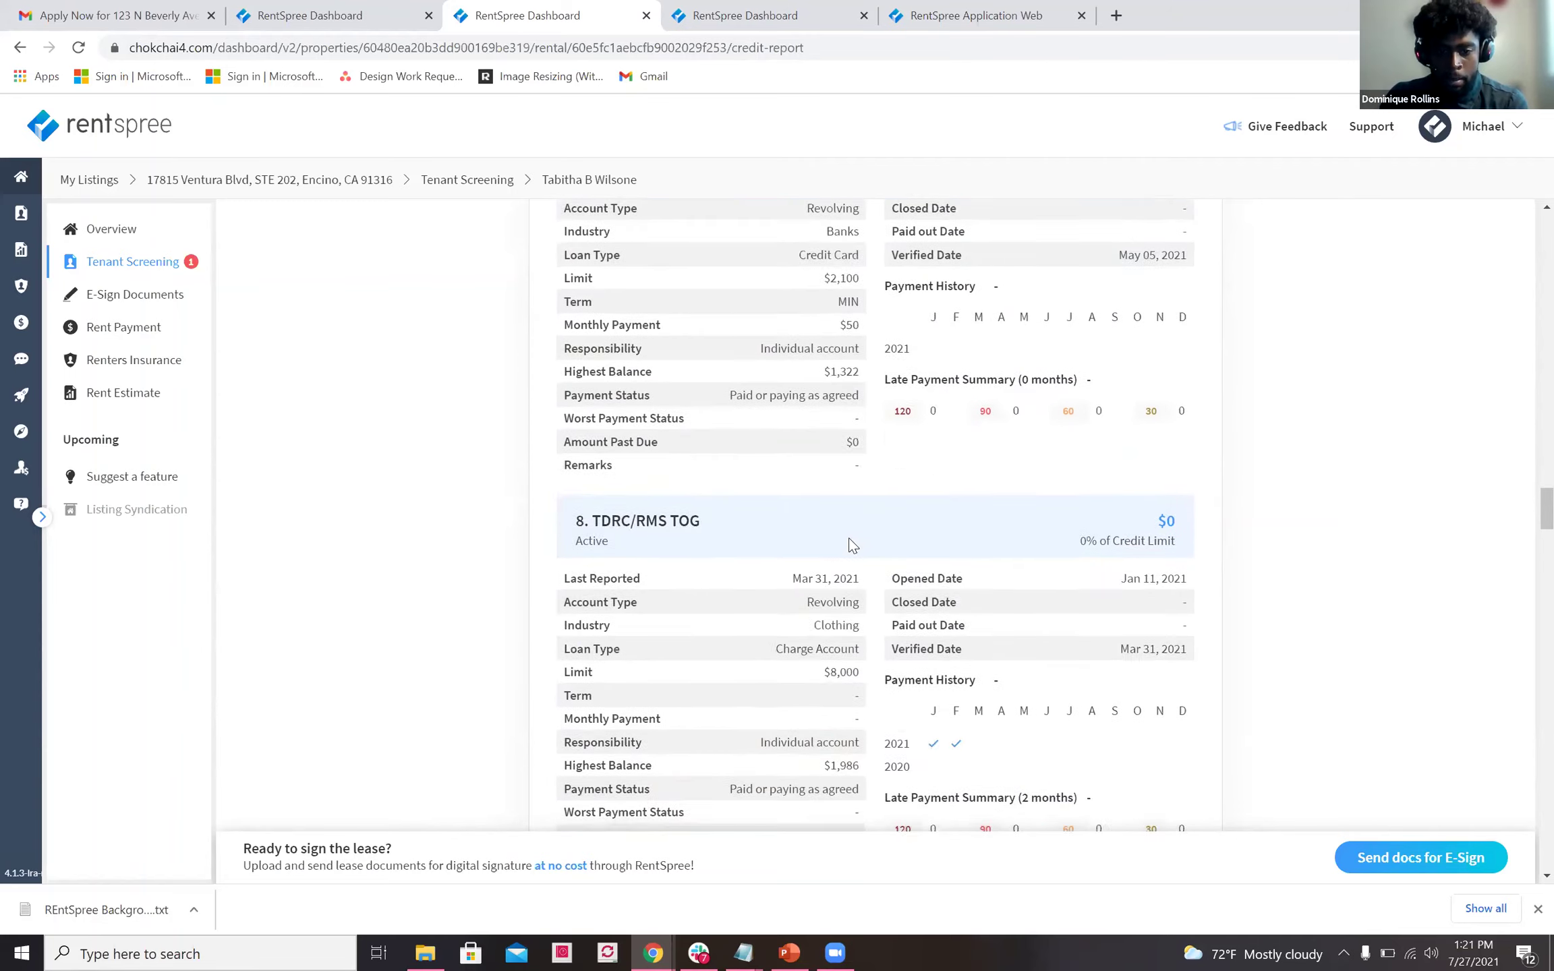
scroll(850, 538, down, 5)
scroll(851, 540, up, 20)
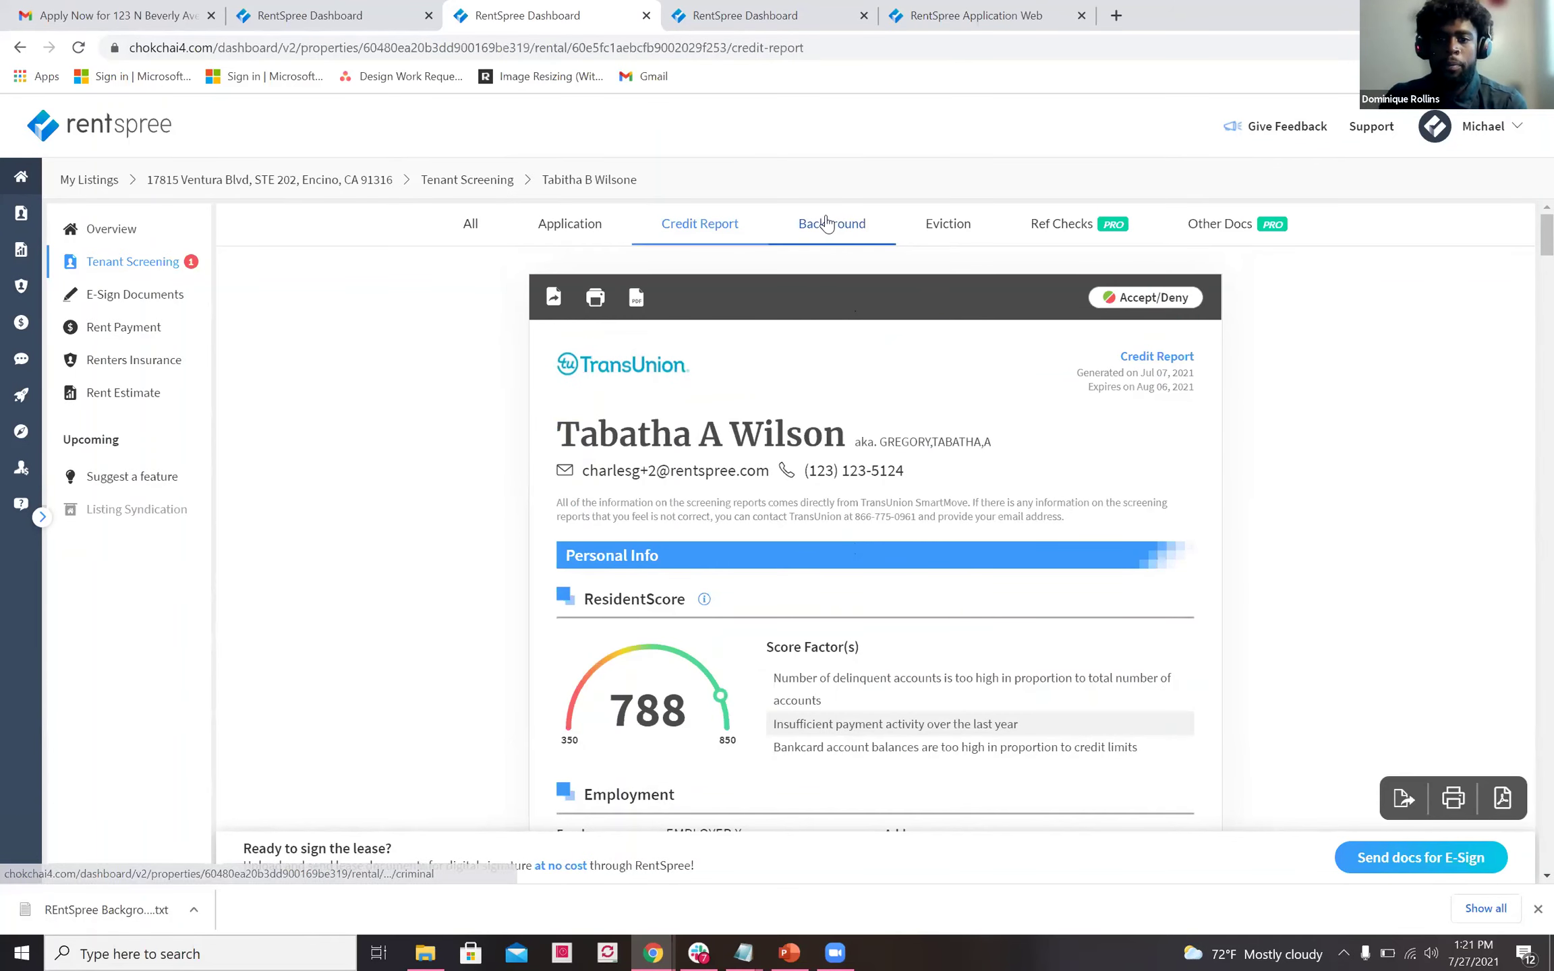
Open the applicant's background check and read it through to the Attention notice.
click(831, 223)
scroll(860, 487, down, 1)
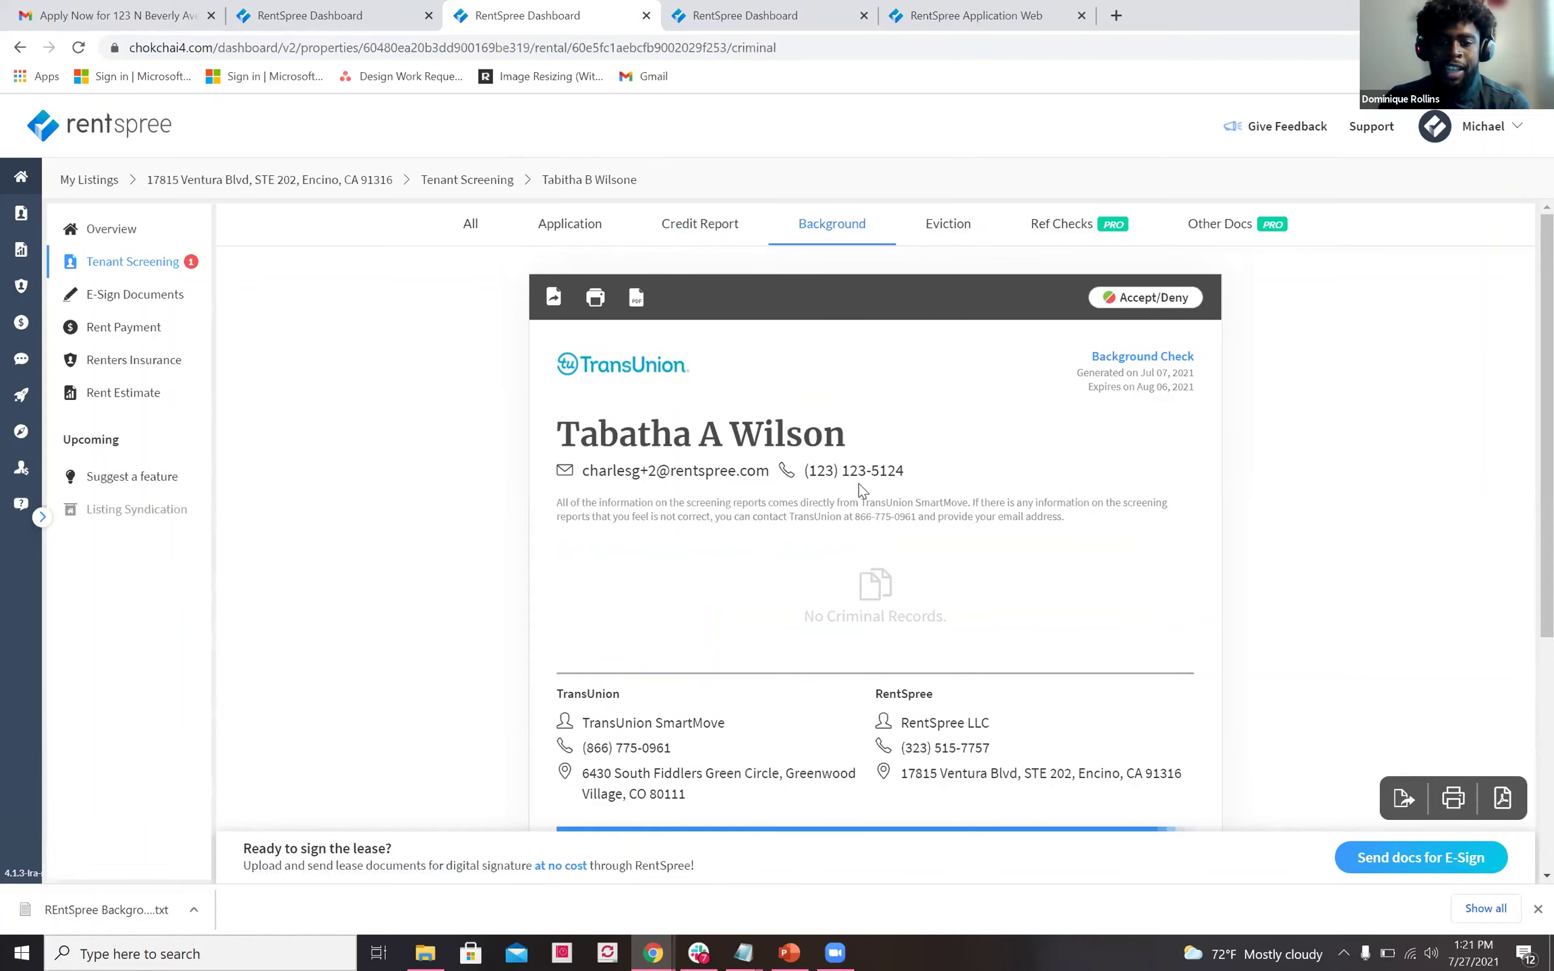
scroll(861, 487, down, 3)
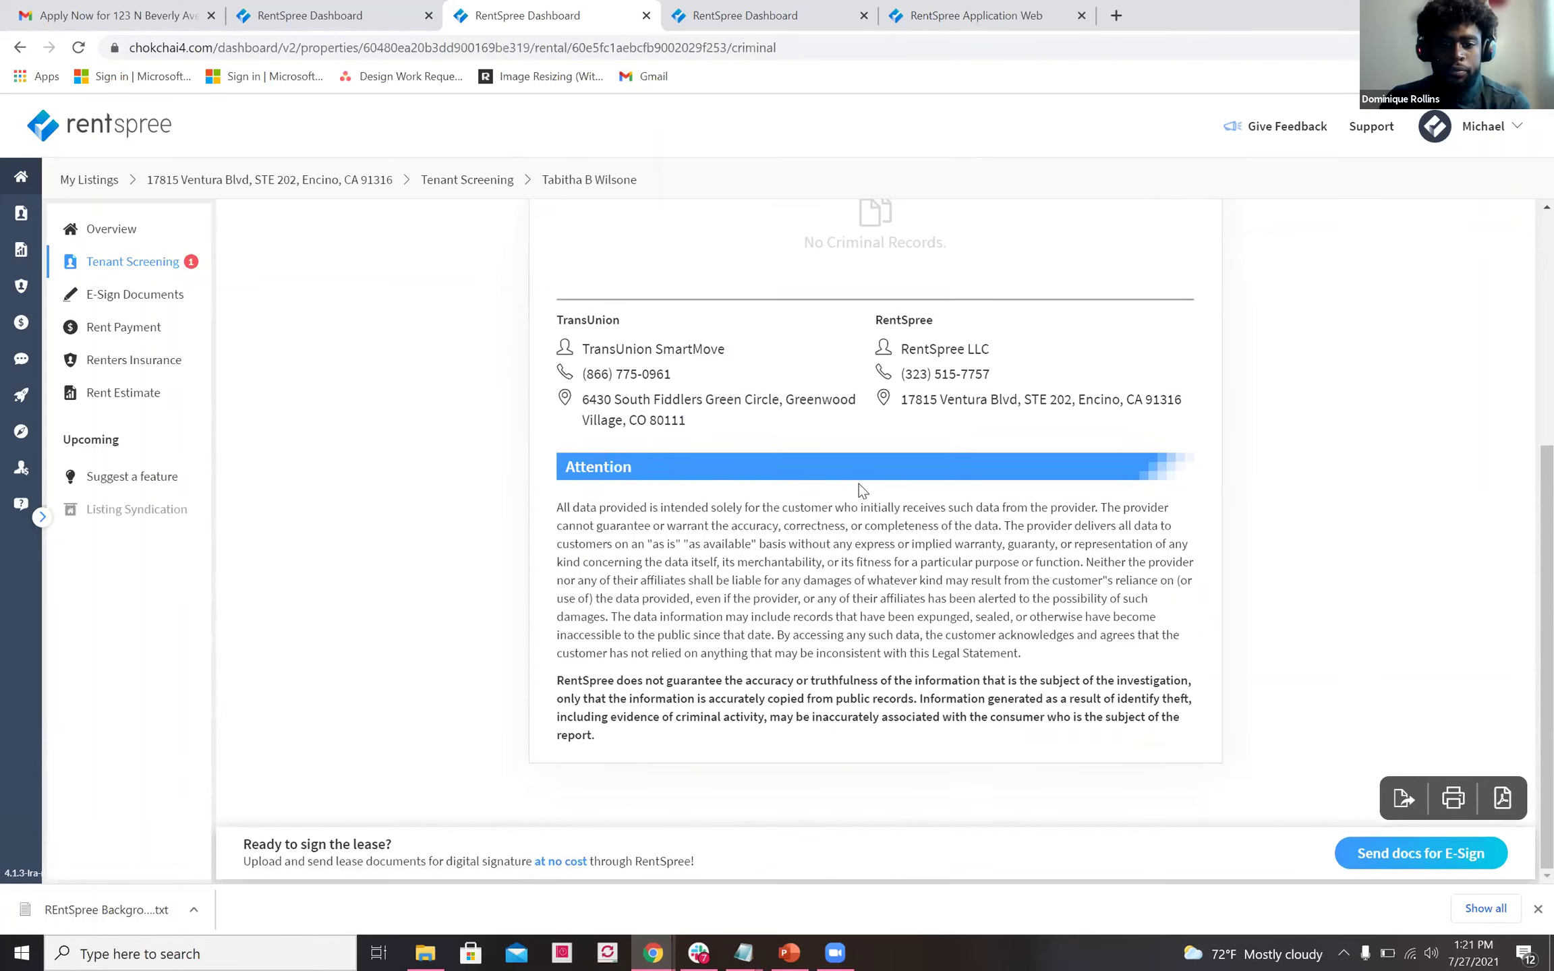
scroll(859, 483, up, 5)
Open the applicant's eviction report and examine it through to the closing legal notice.
click(947, 224)
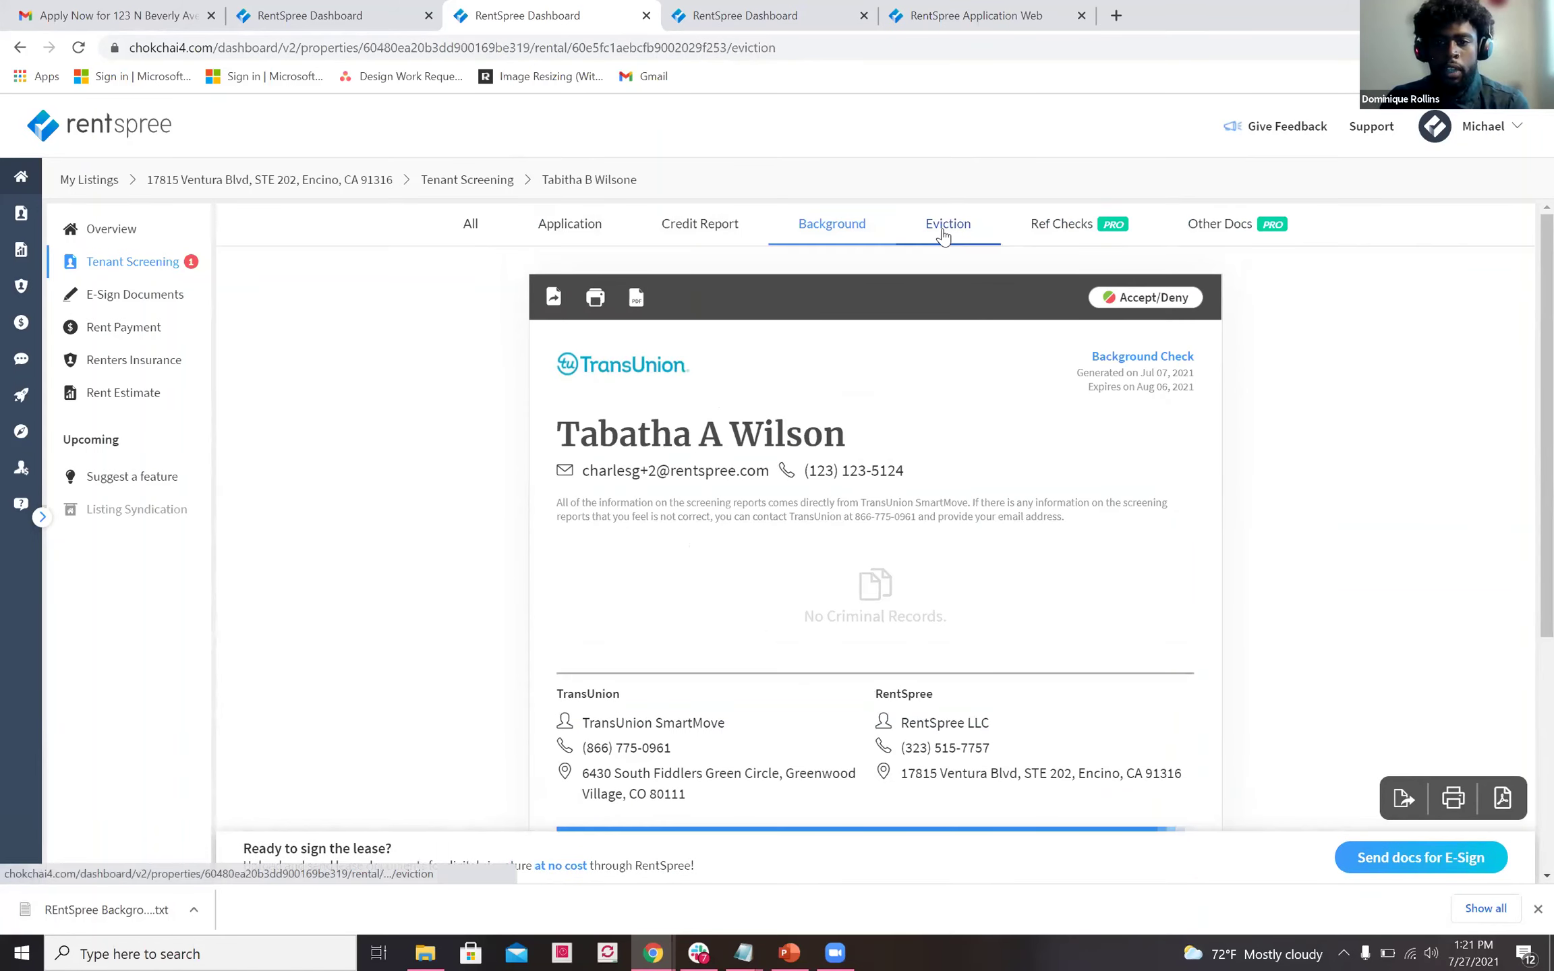
scroll(936, 506, down, 3)
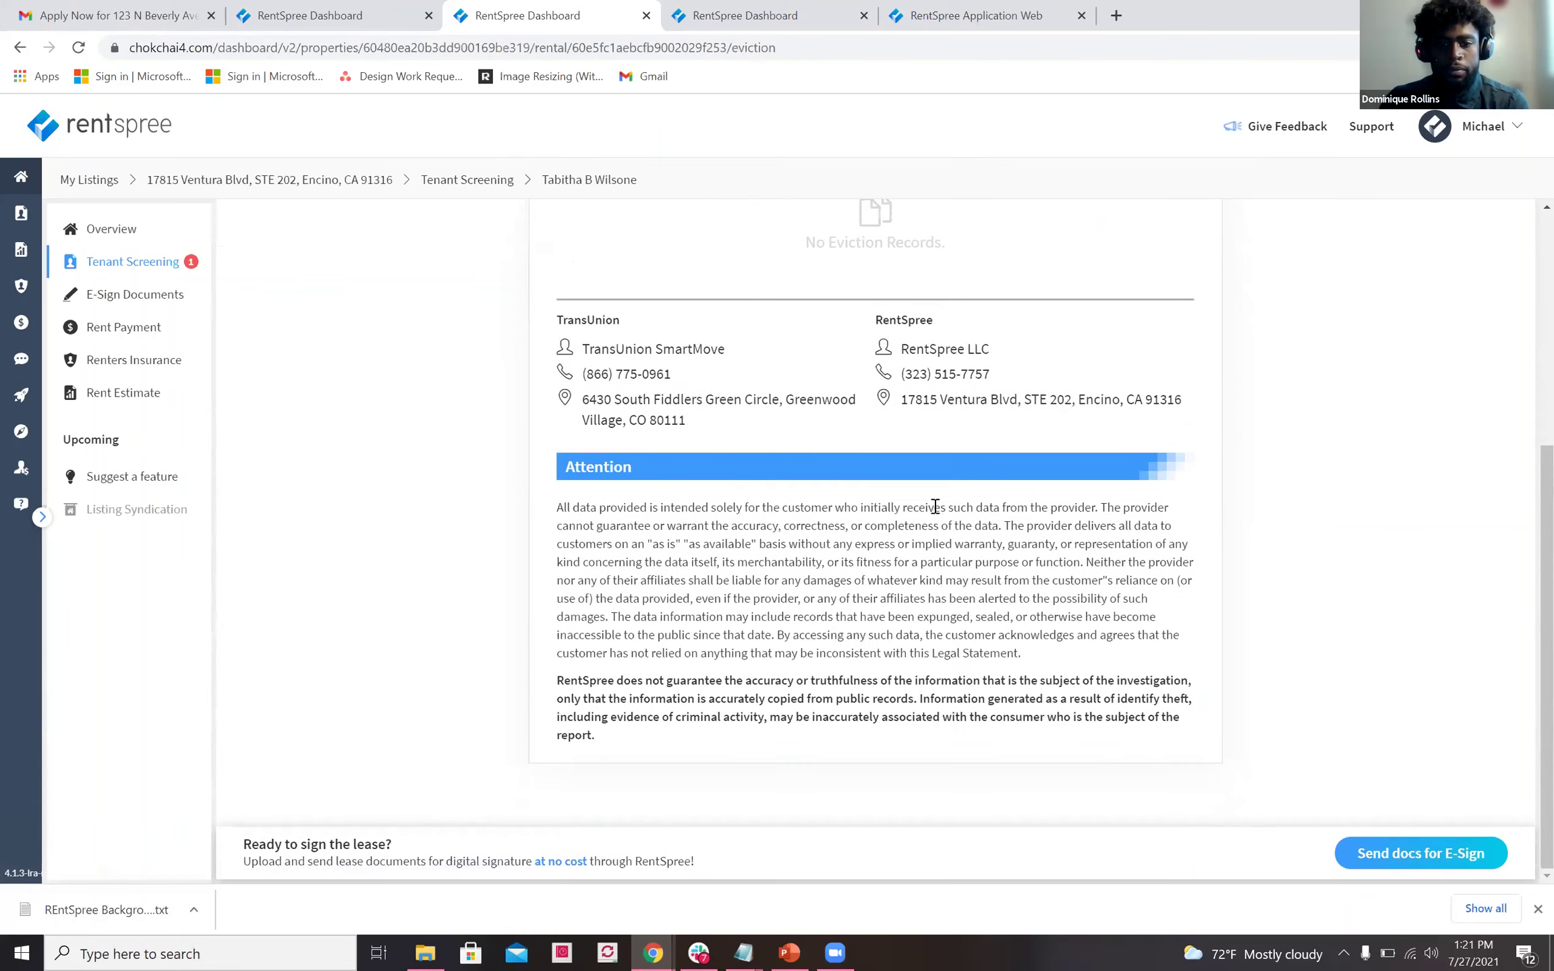
scroll(936, 506, up, 3)
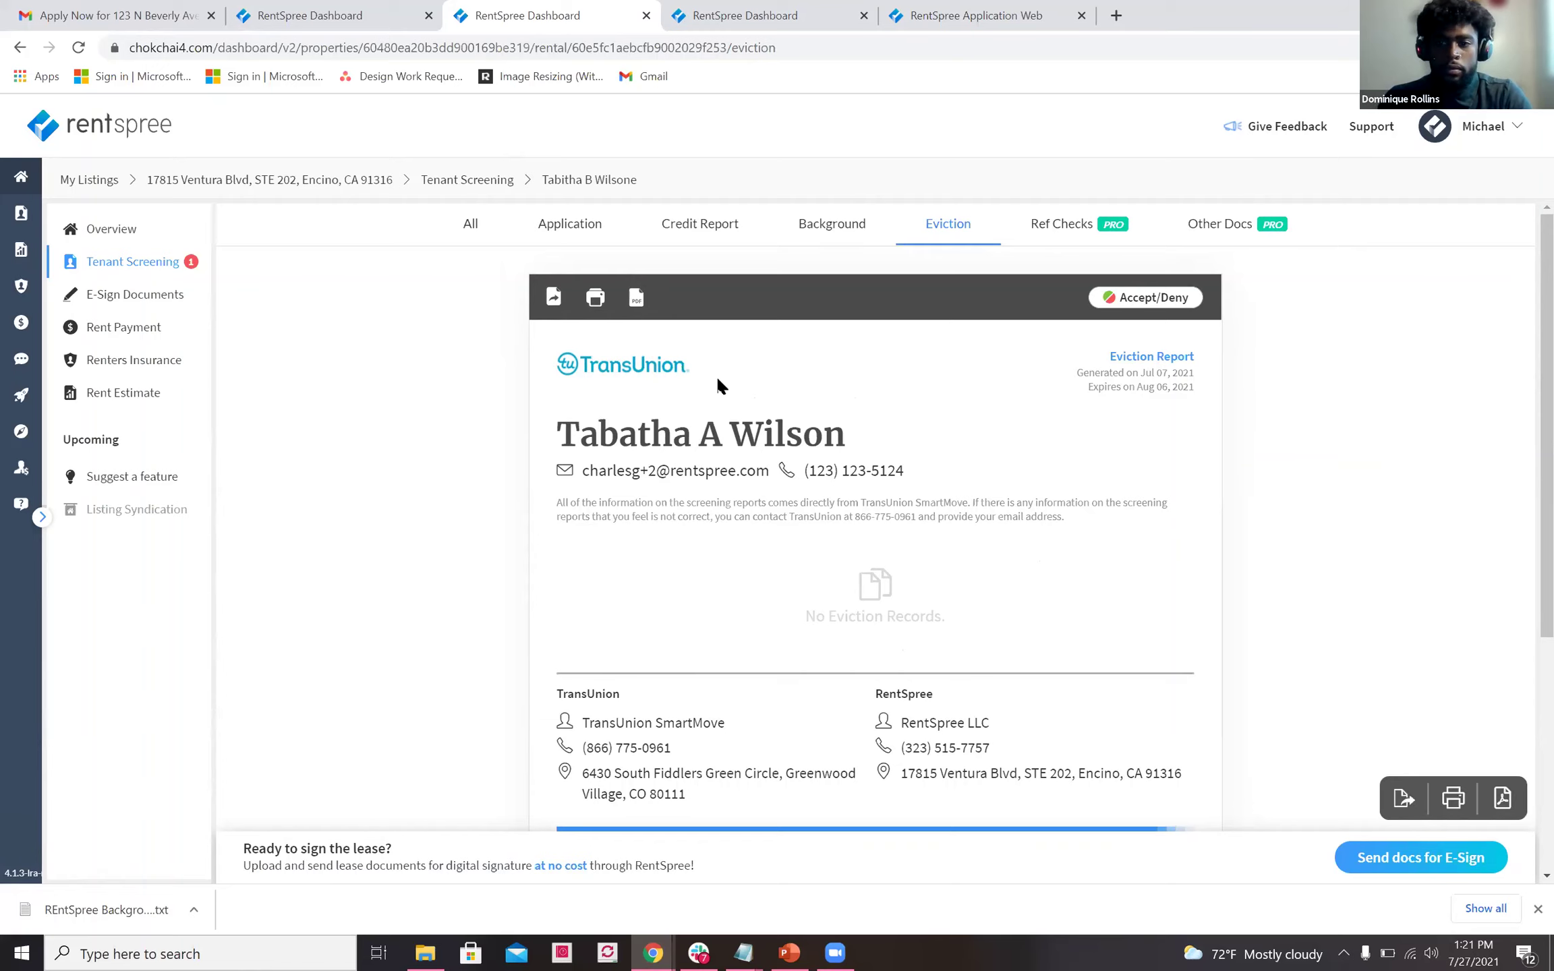
scroll(972, 478, down, 2)
scroll(998, 472, up, 2)
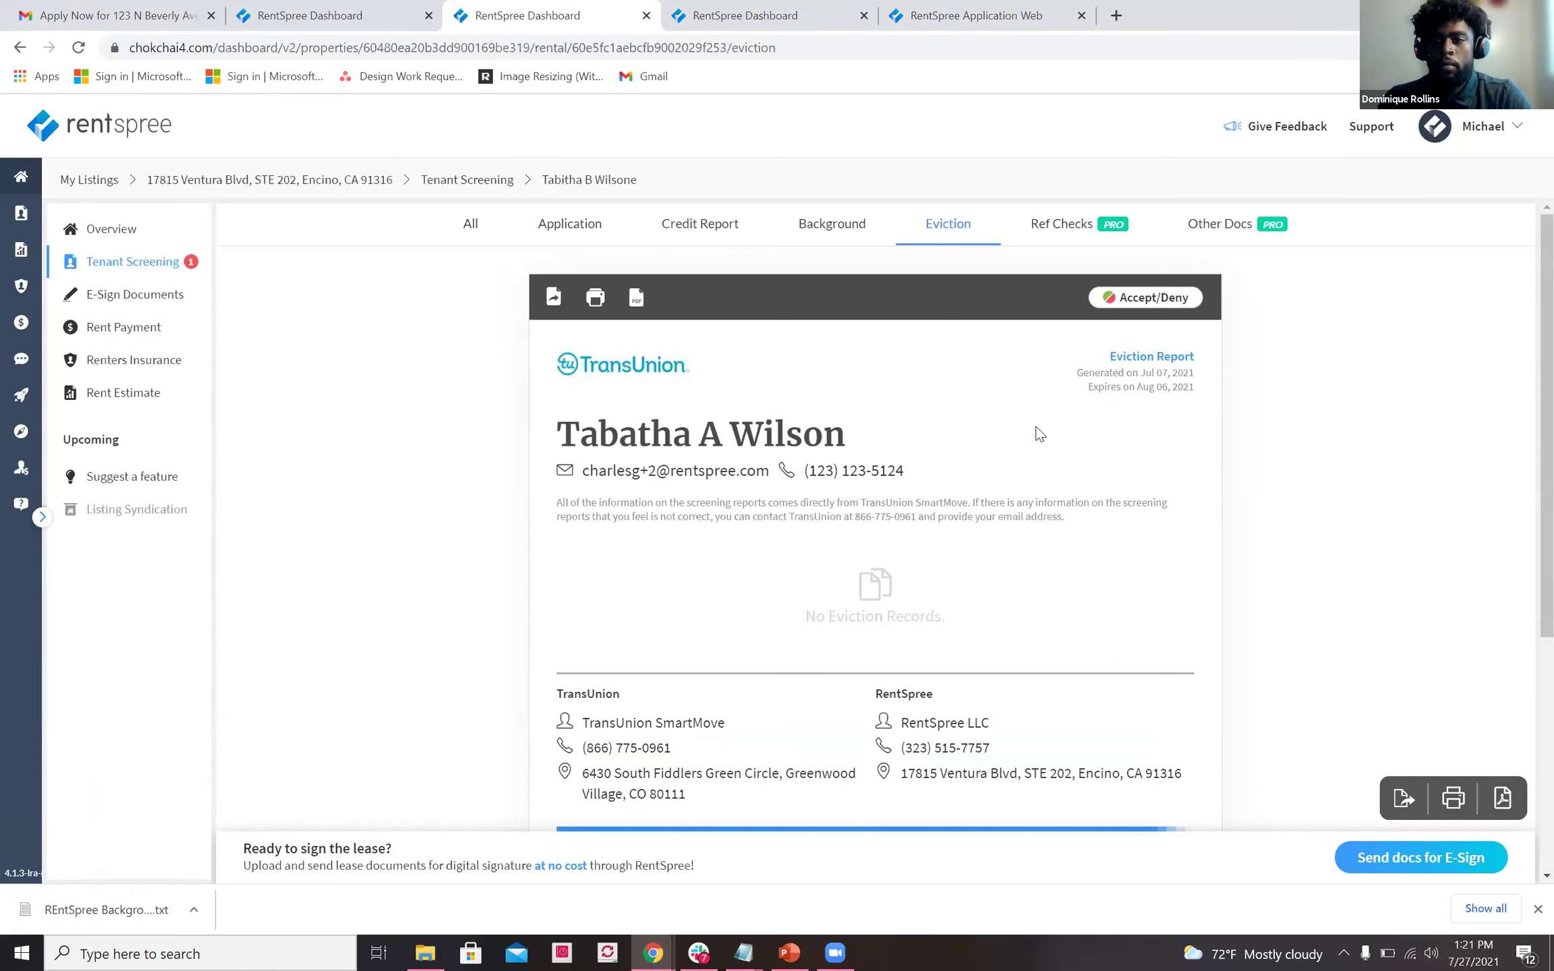
Open the applicant's accept/deny decision and compare the Accept, Accept on condition and Deny screening result emails.
click(1150, 299)
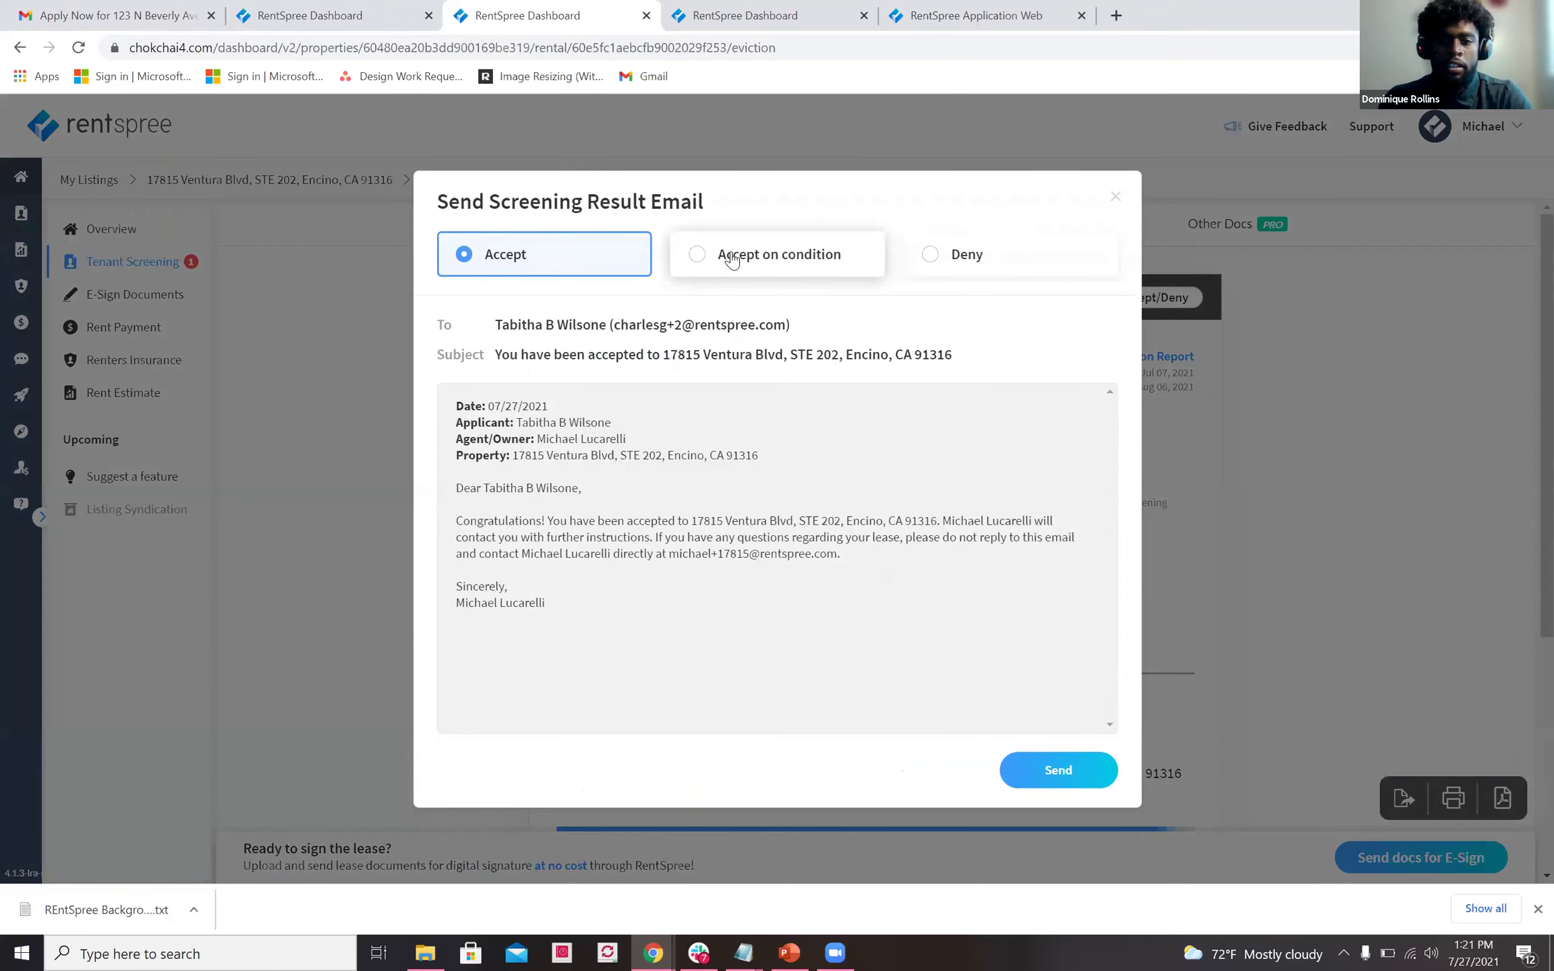
click(732, 259)
click(1005, 268)
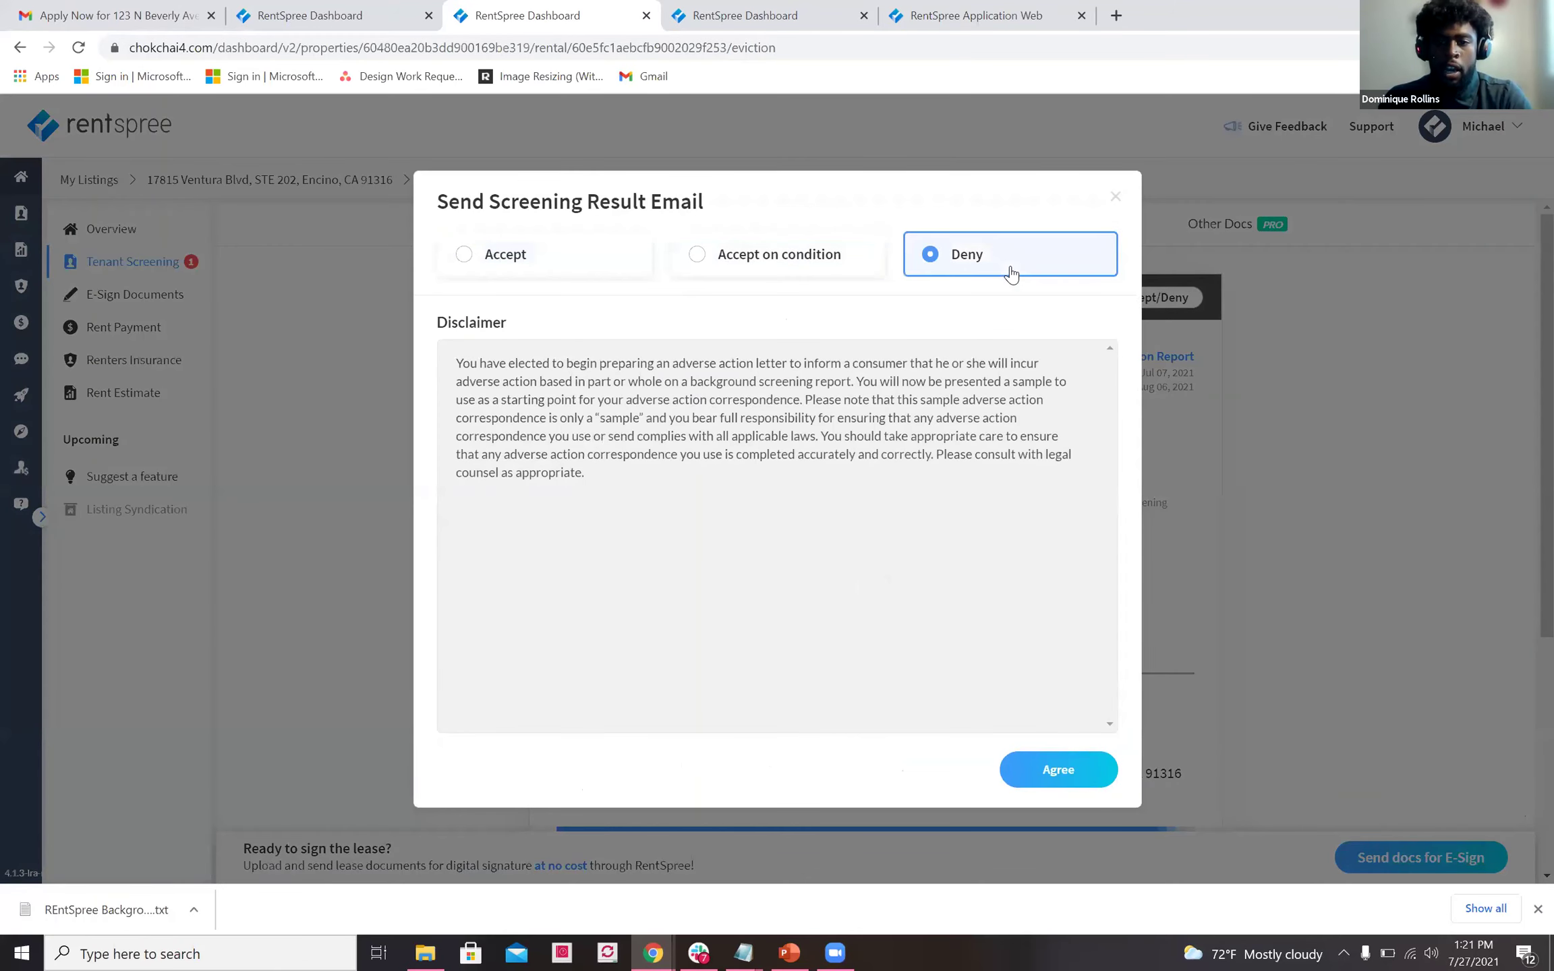
Choose Accept on condition, agree to the disclaimer, review the conditions and decision reasons form, and close it without sending.
click(768, 254)
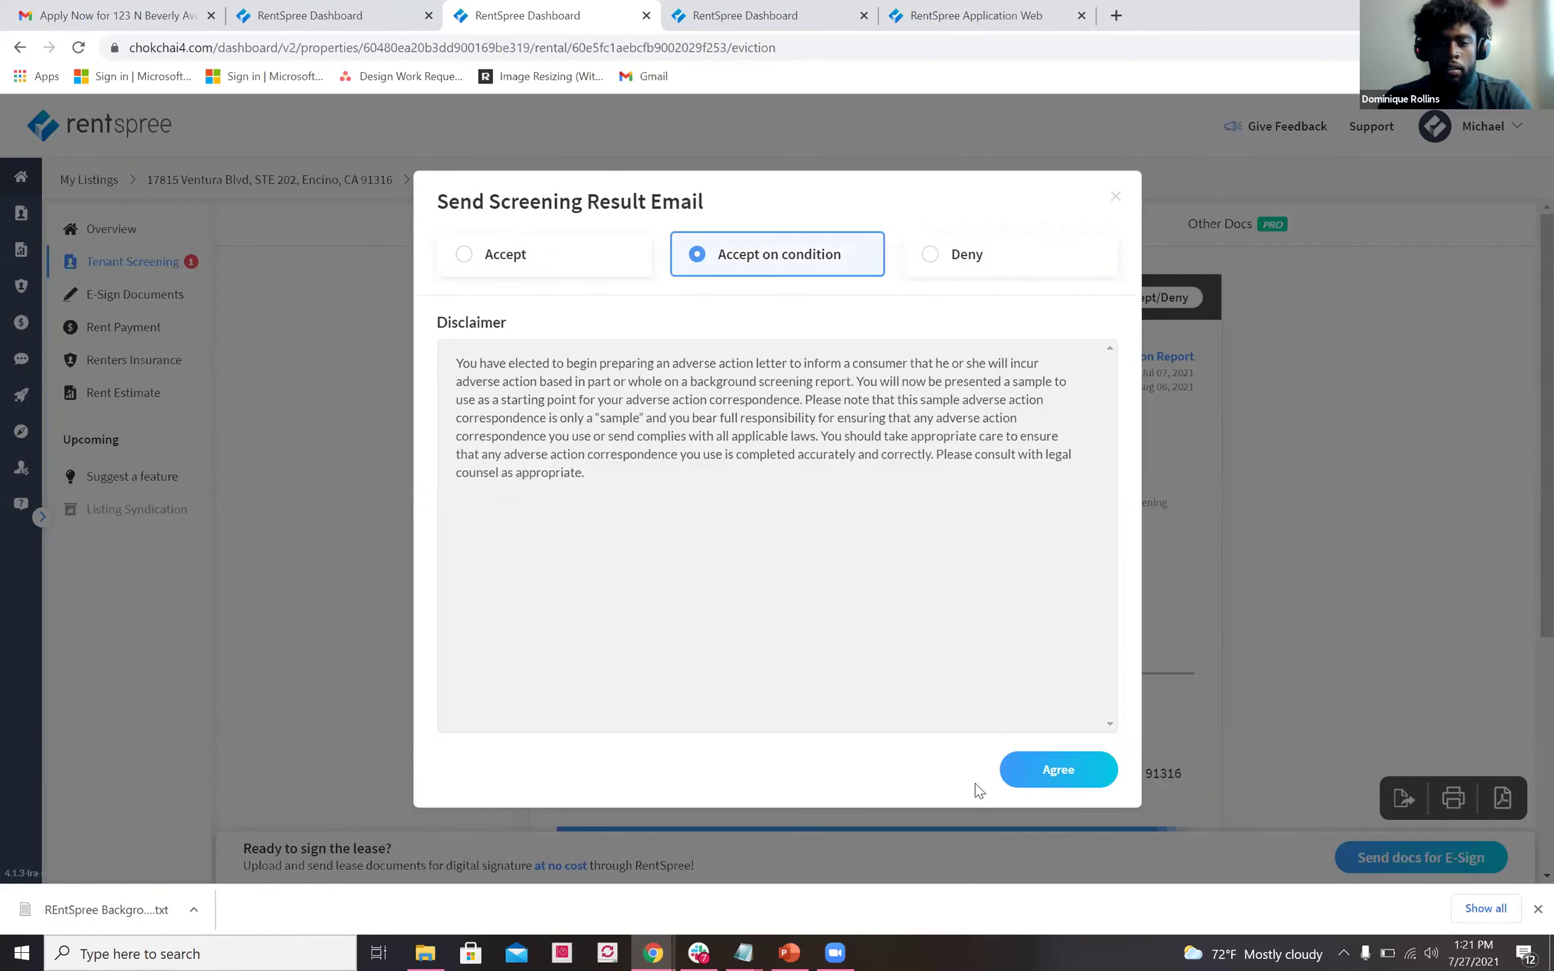
click(1057, 770)
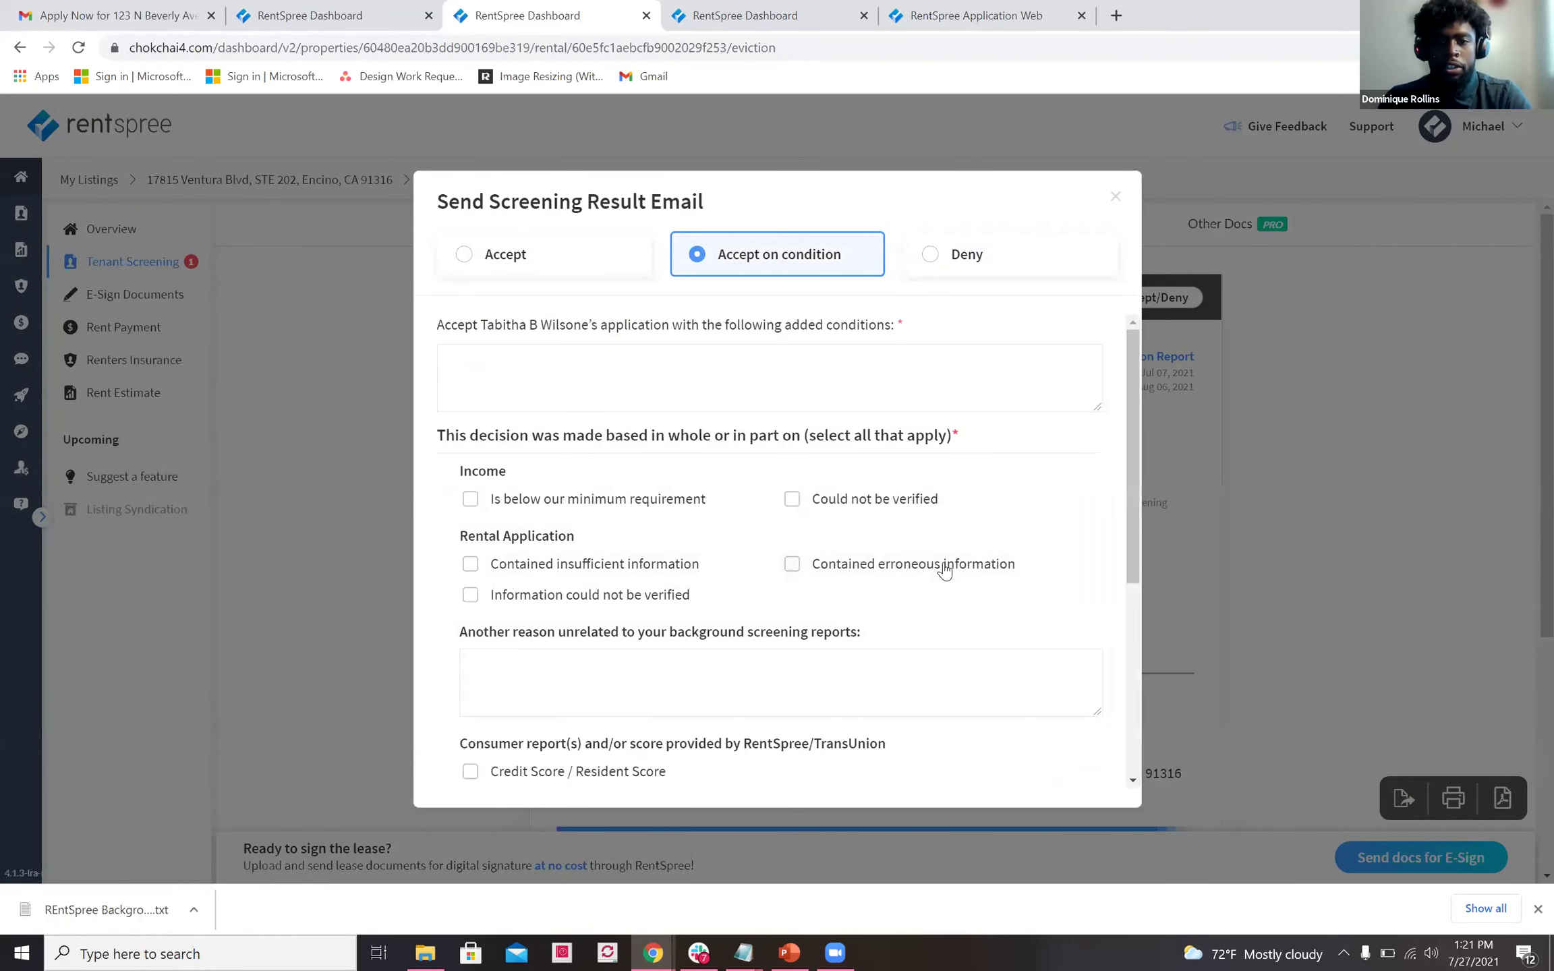
scroll(851, 511, down, 1)
scroll(852, 511, up, 1)
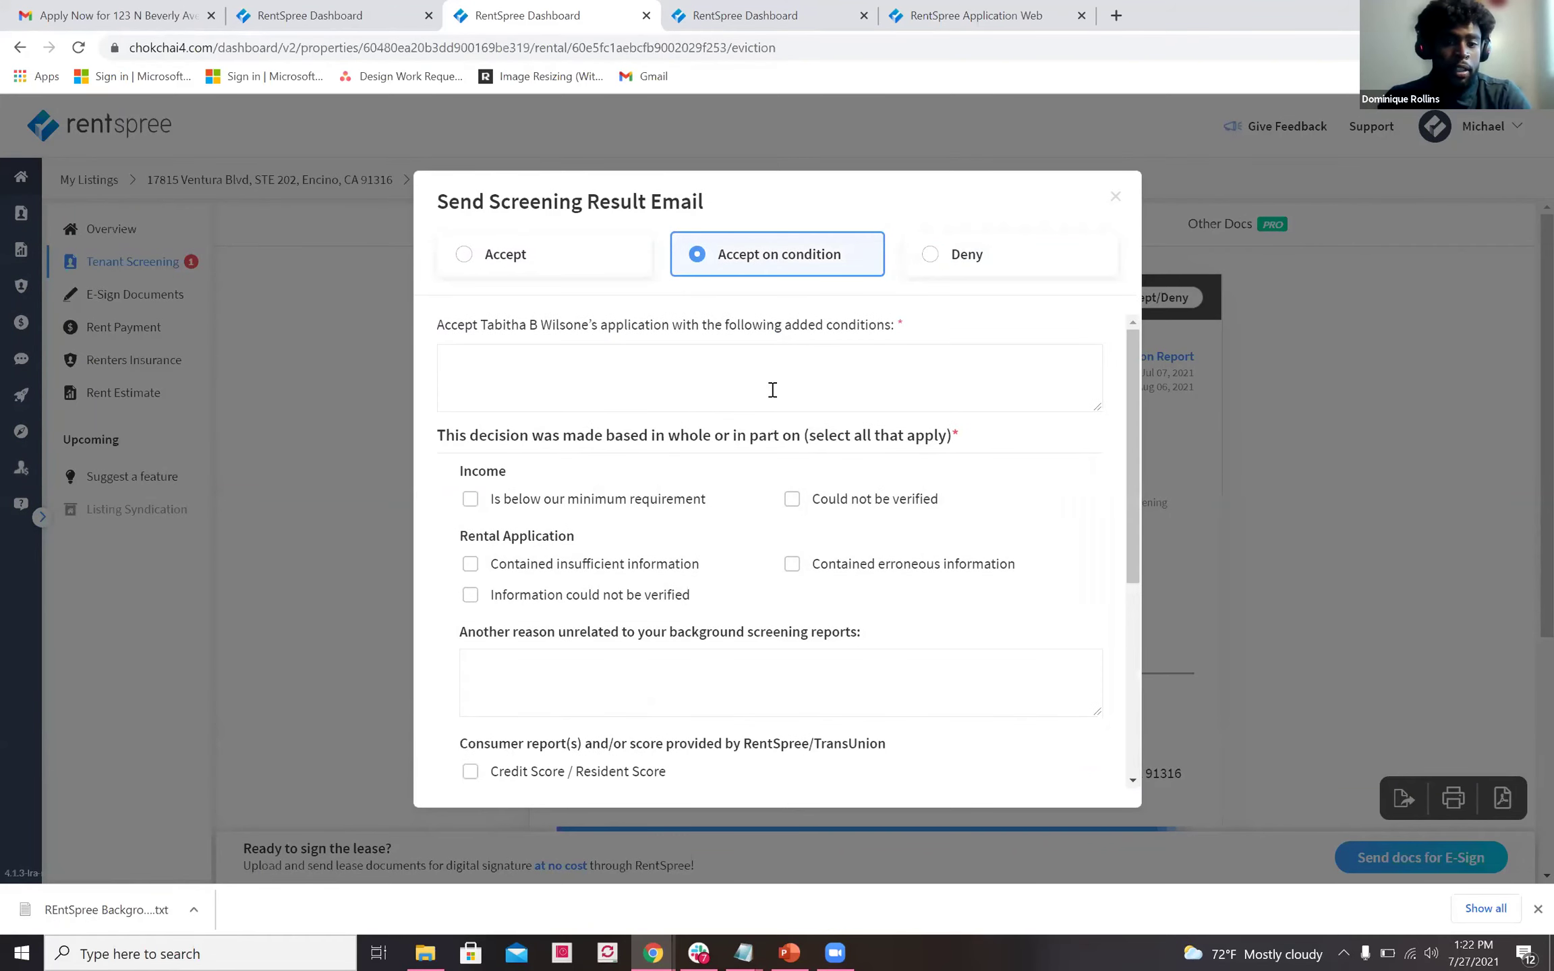
click(582, 382)
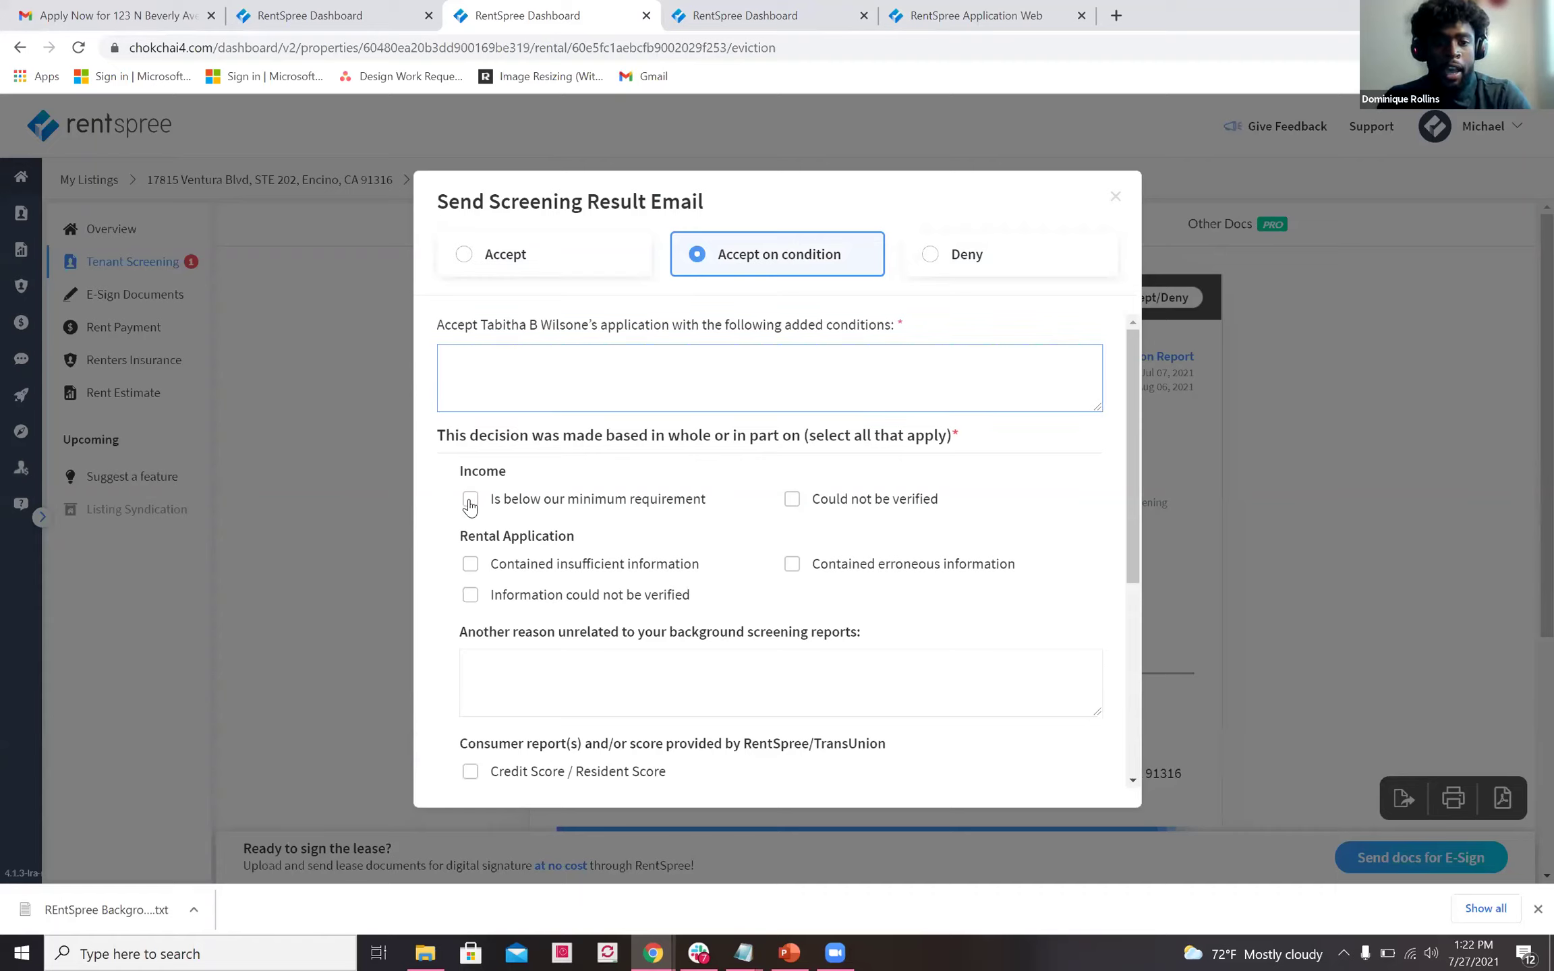
scroll(592, 577, down, 4)
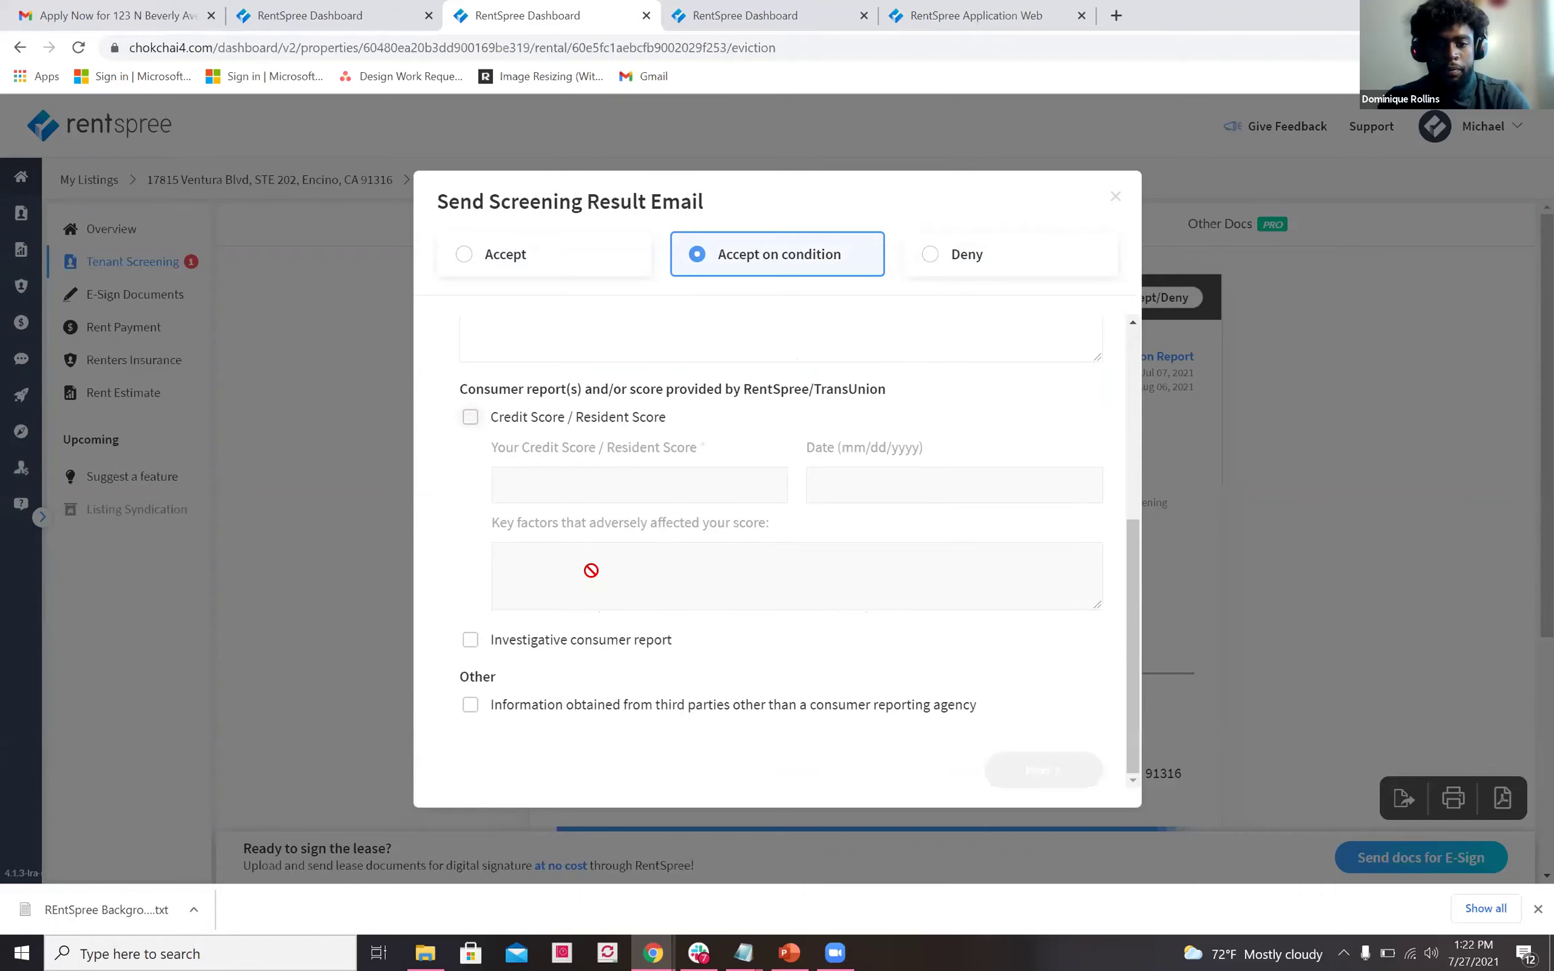
scroll(679, 564, up, 4)
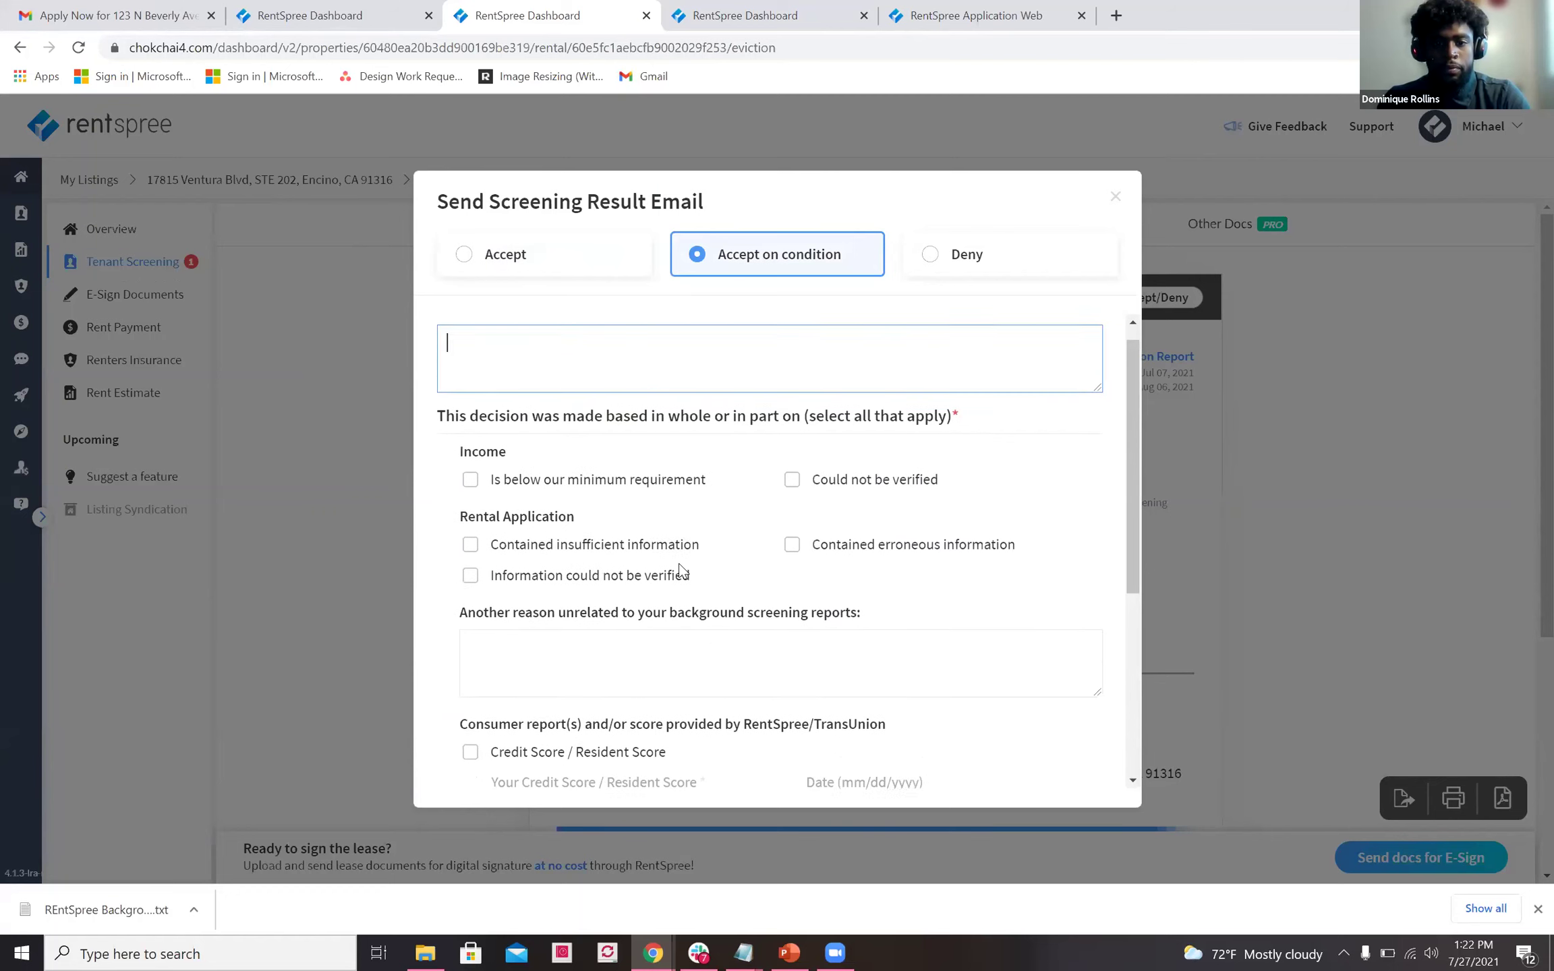
click(1114, 198)
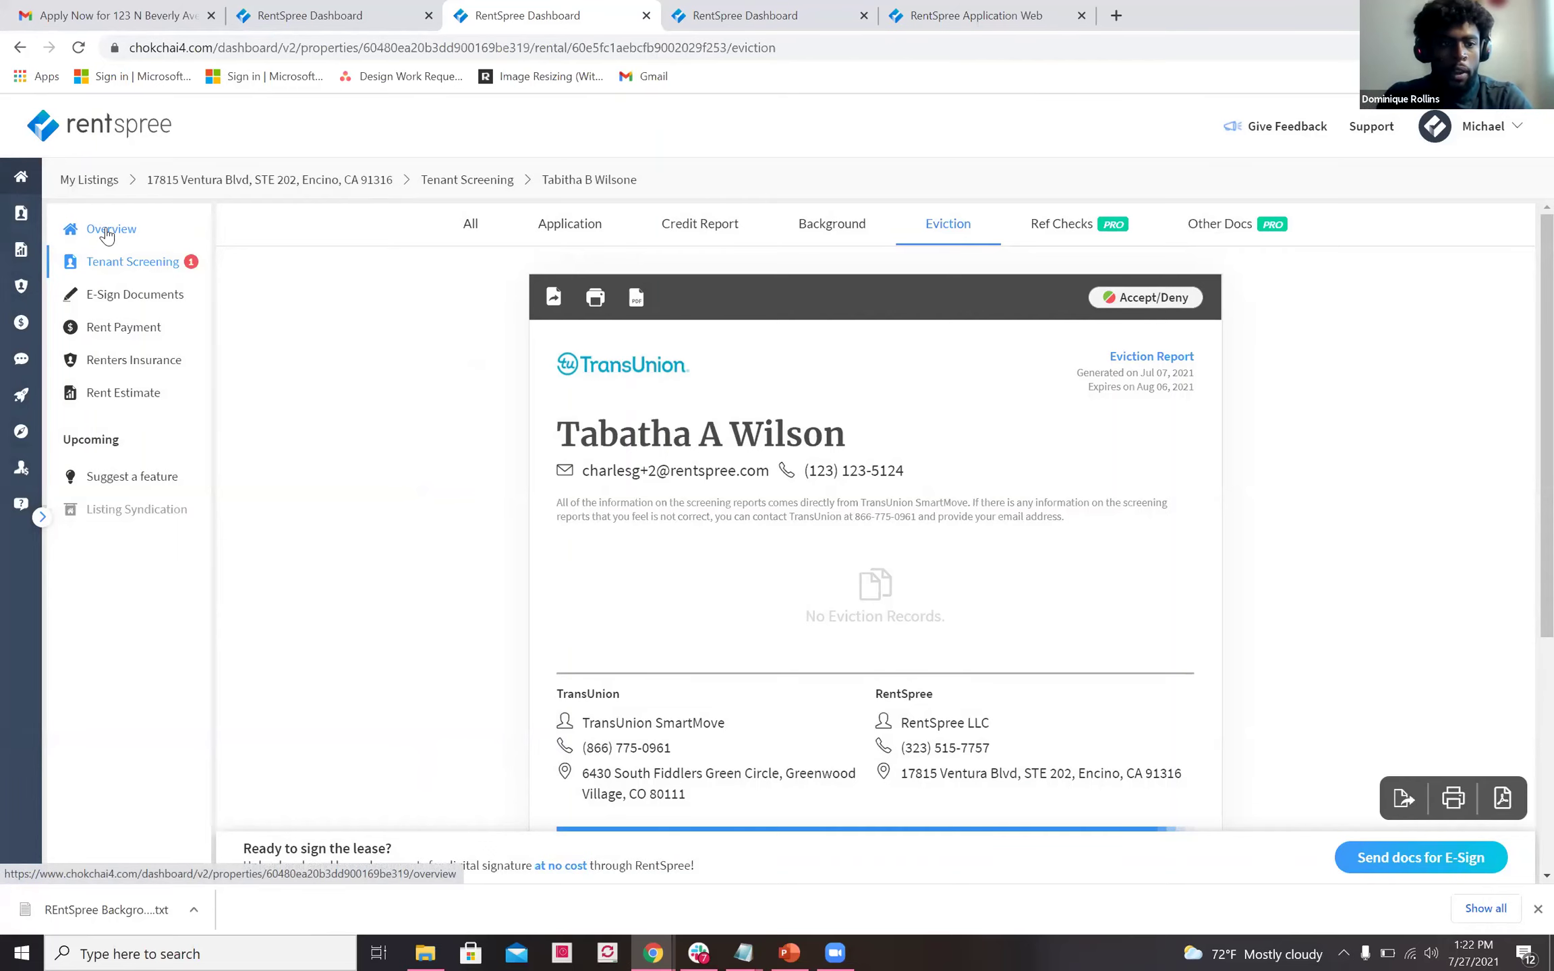
Go through the property's overview and the listings to the tenant screening list covering all applicants.
click(108, 233)
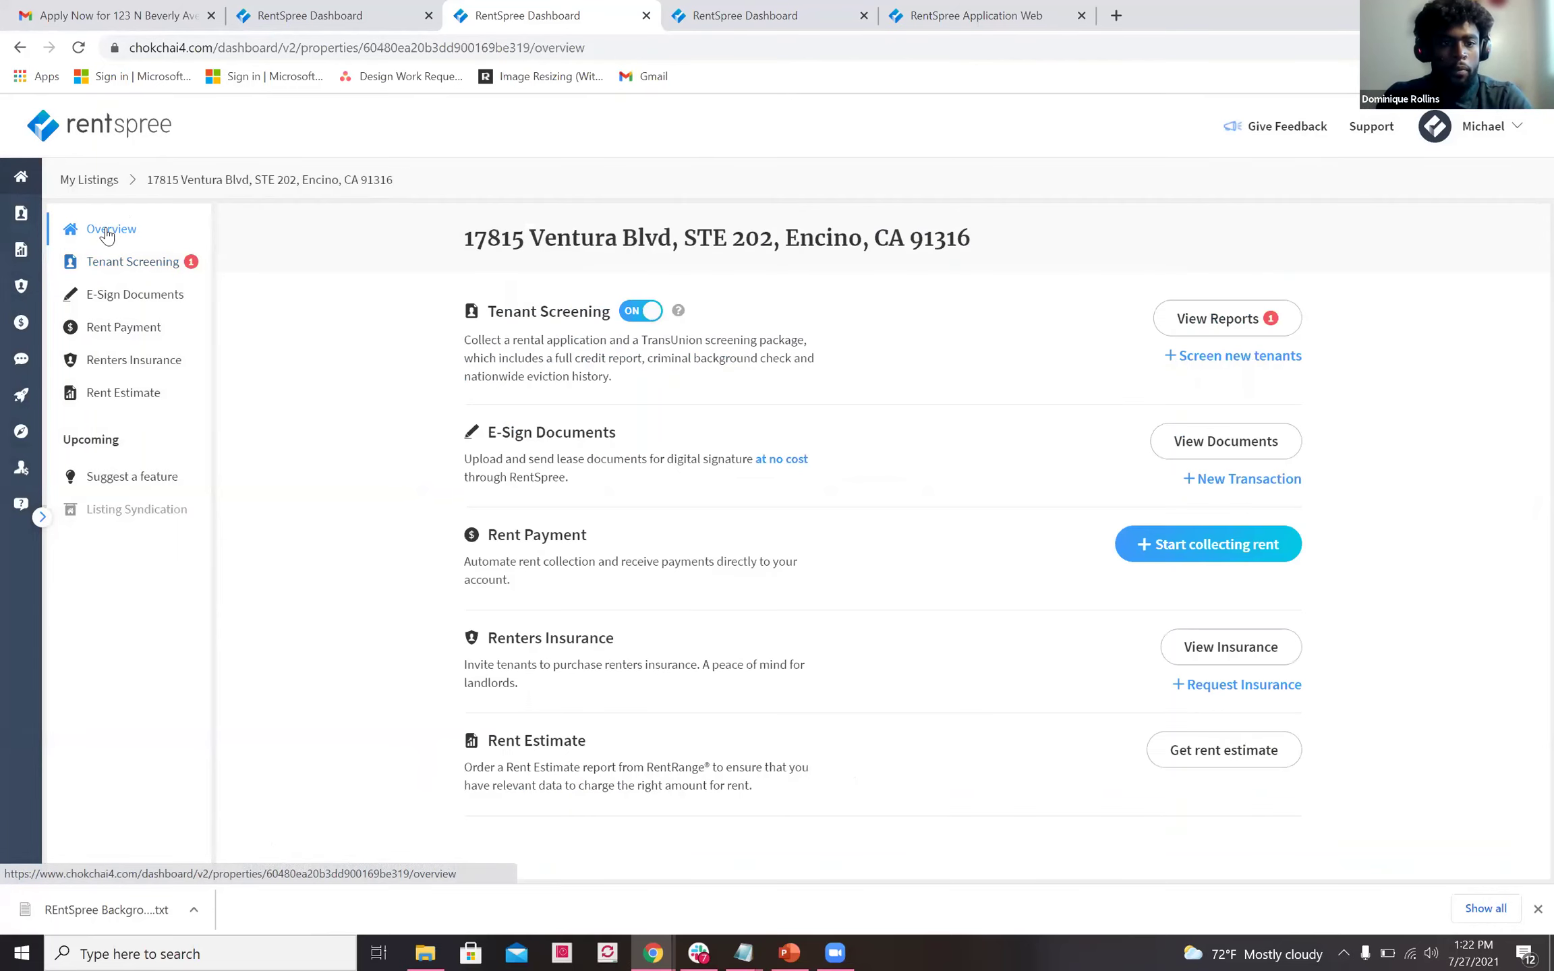
click(88, 181)
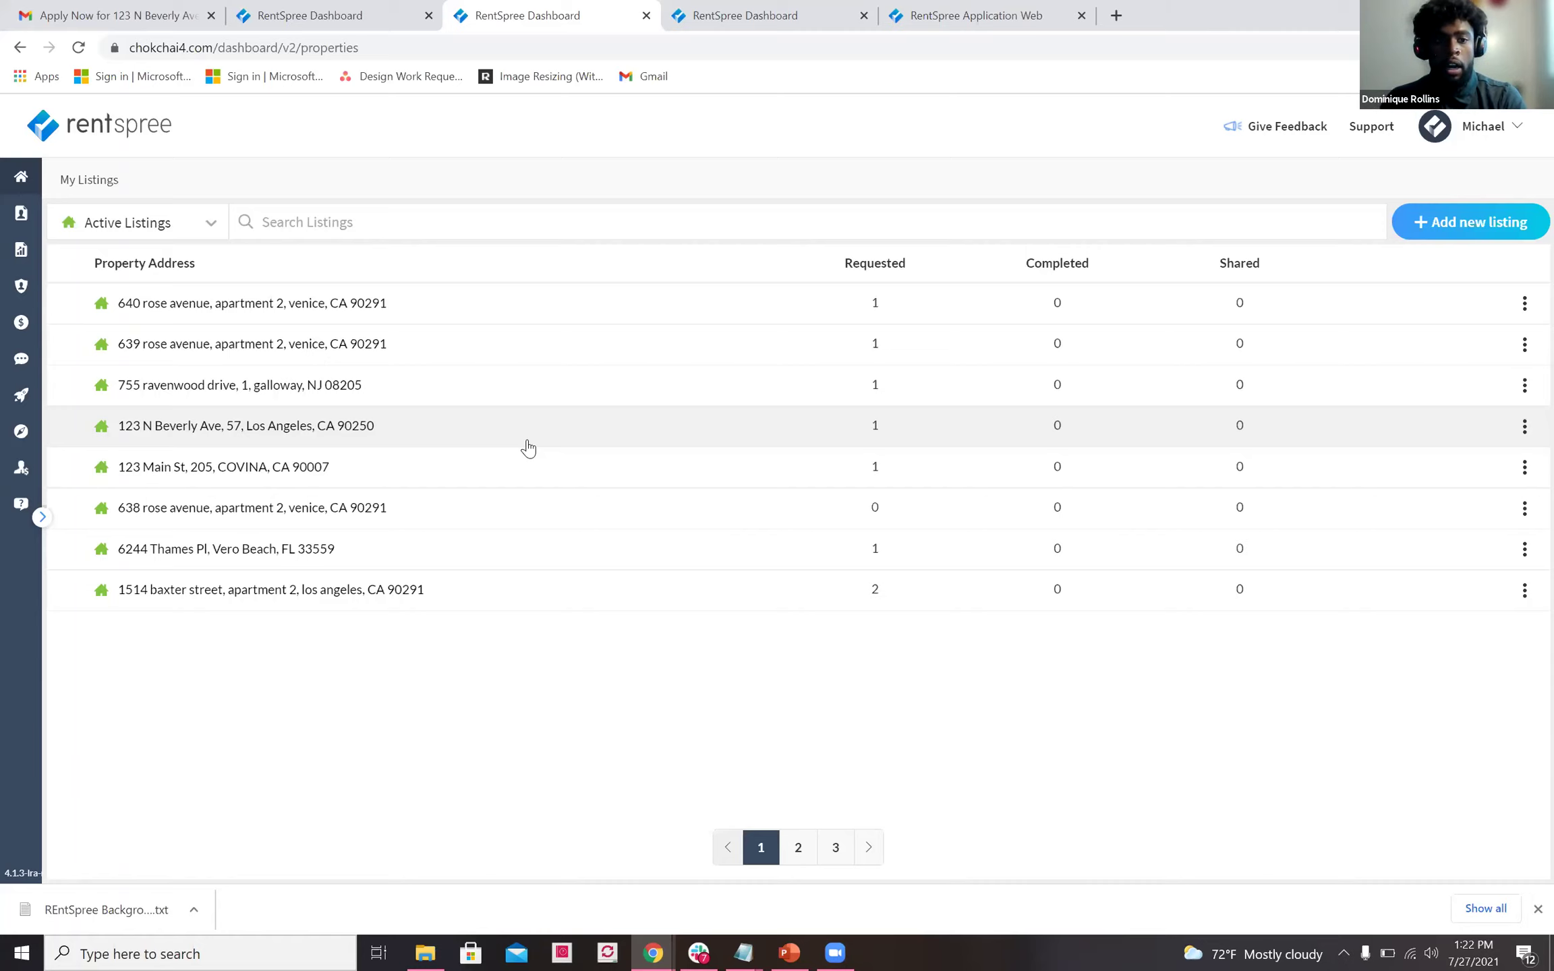
click(22, 215)
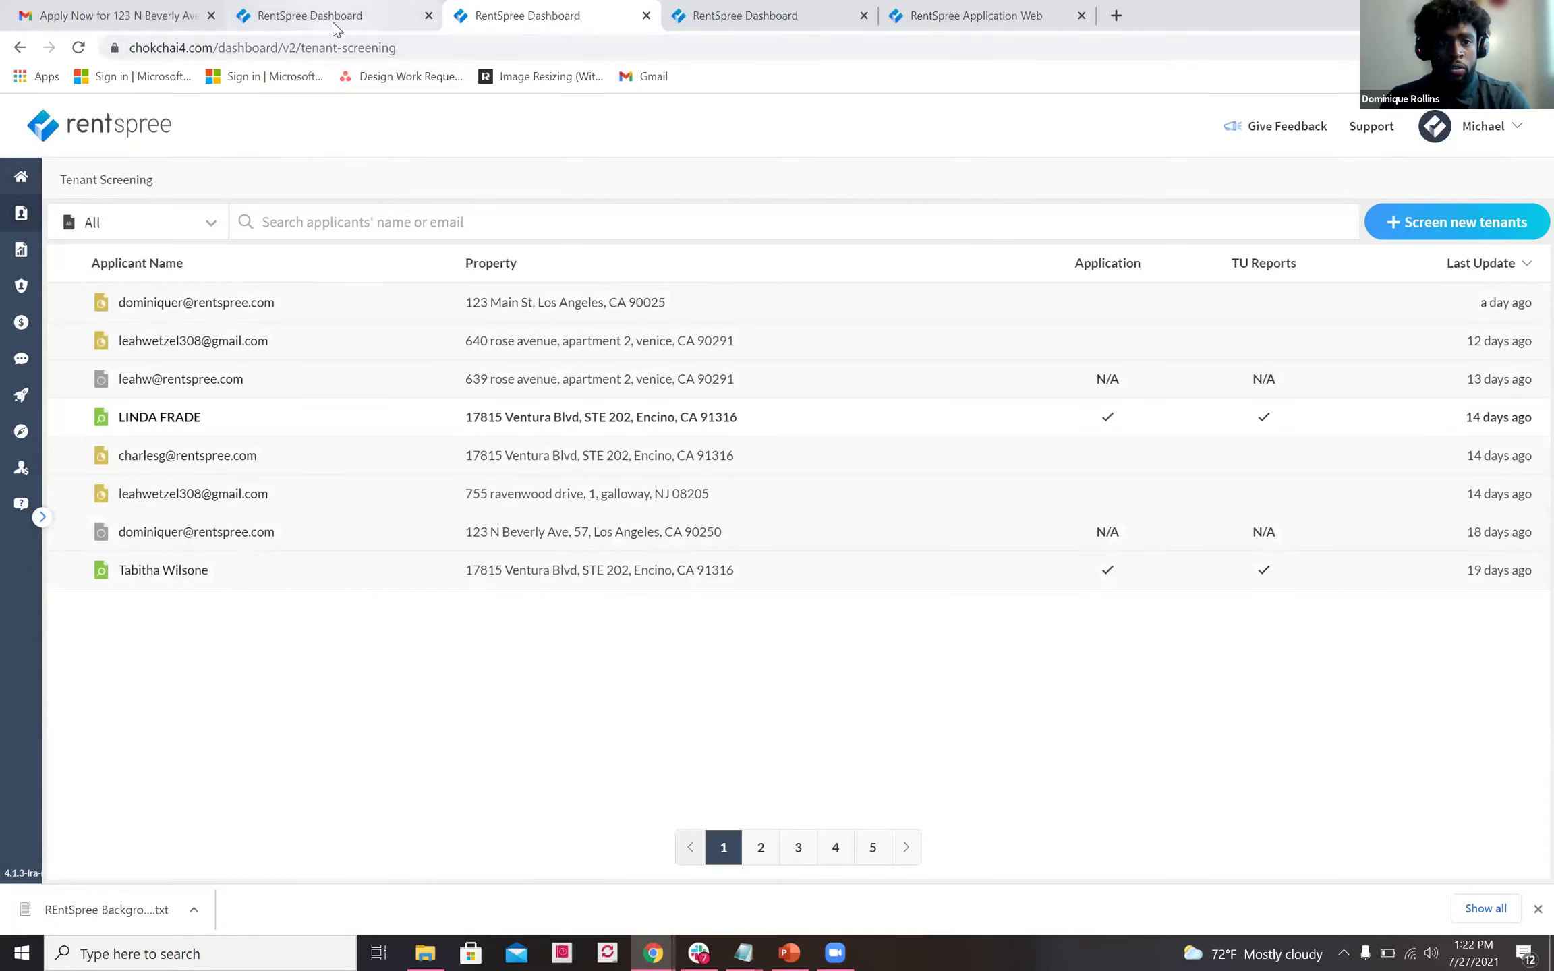
click(333, 19)
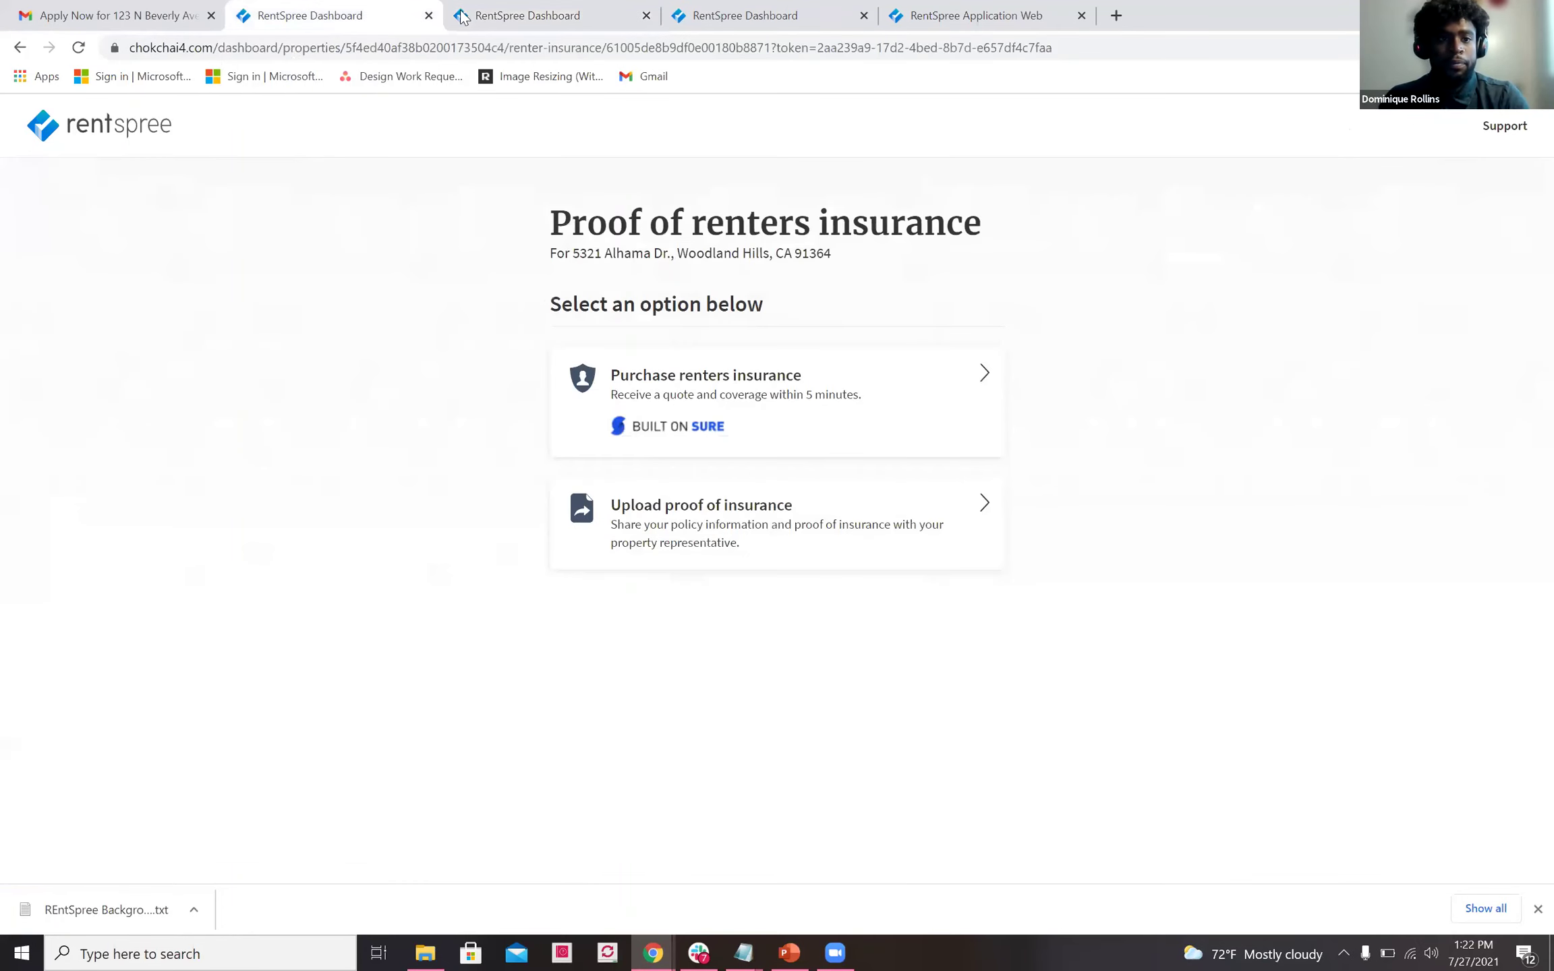
click(539, 18)
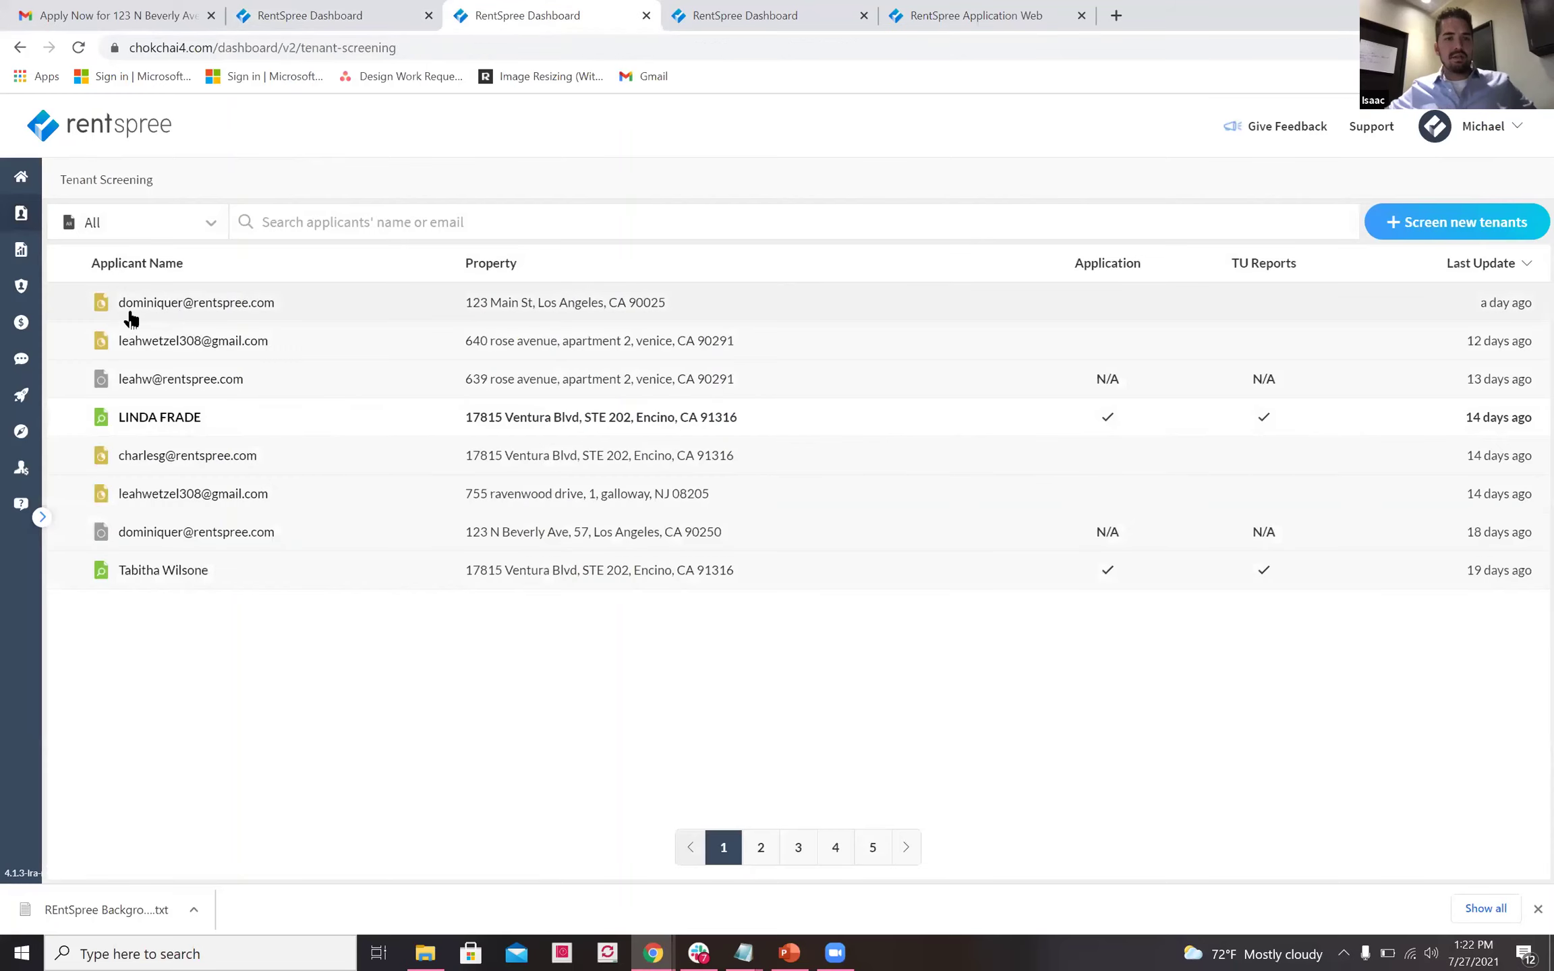
Open the Renters Insurance page and look over its benefits for landlords and tenants.
click(21, 292)
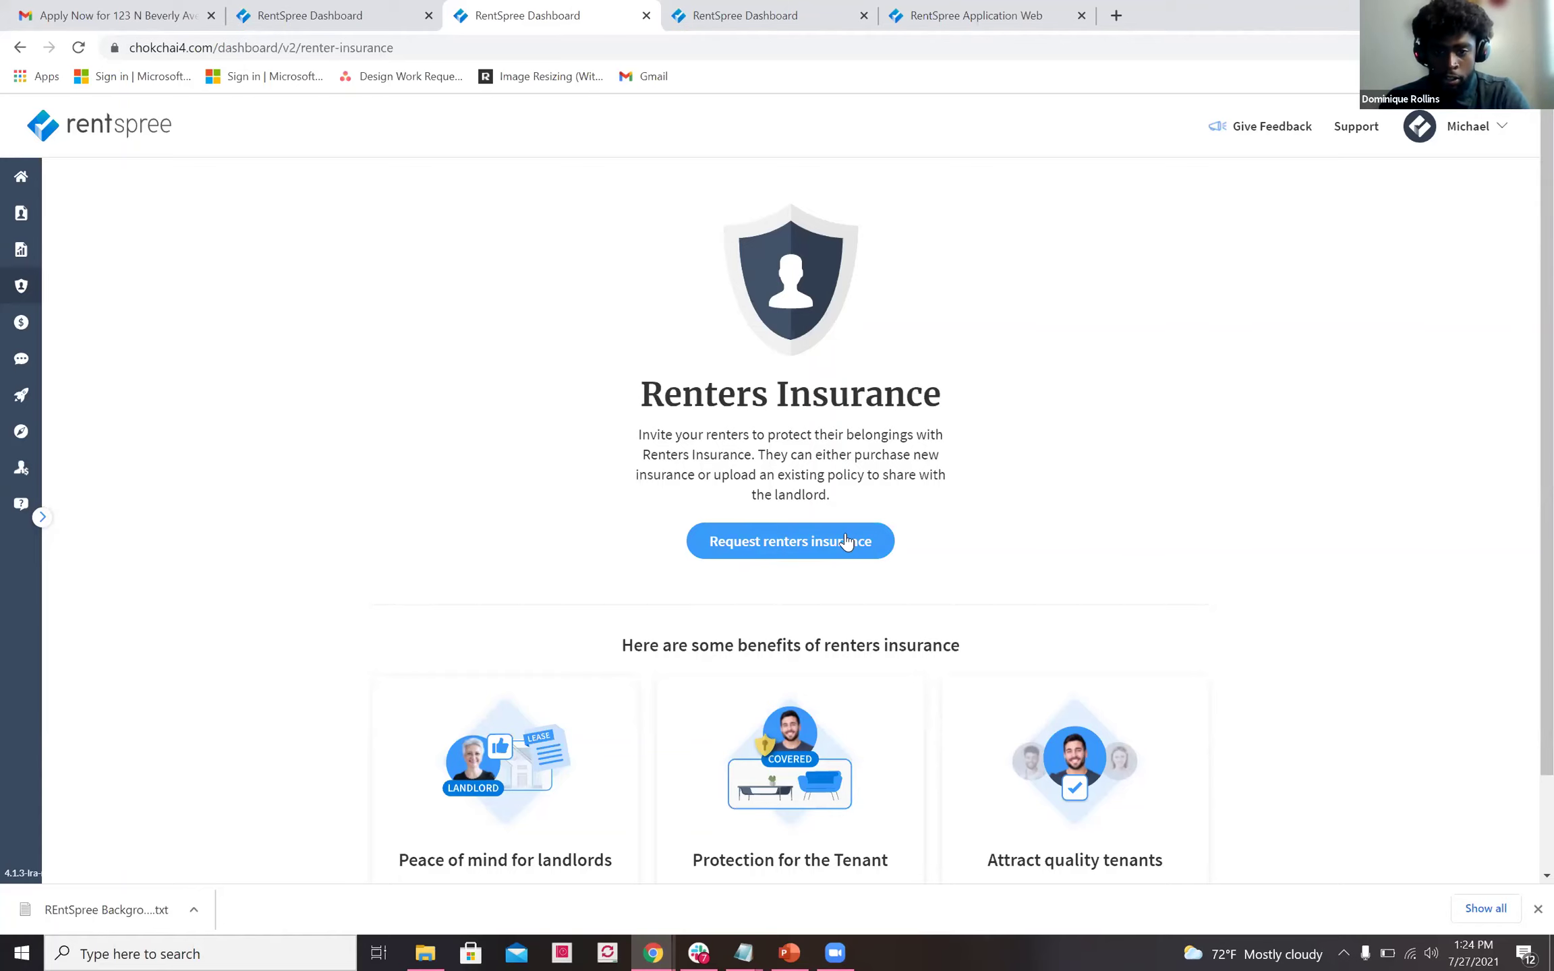
scroll(833, 544, down, 1)
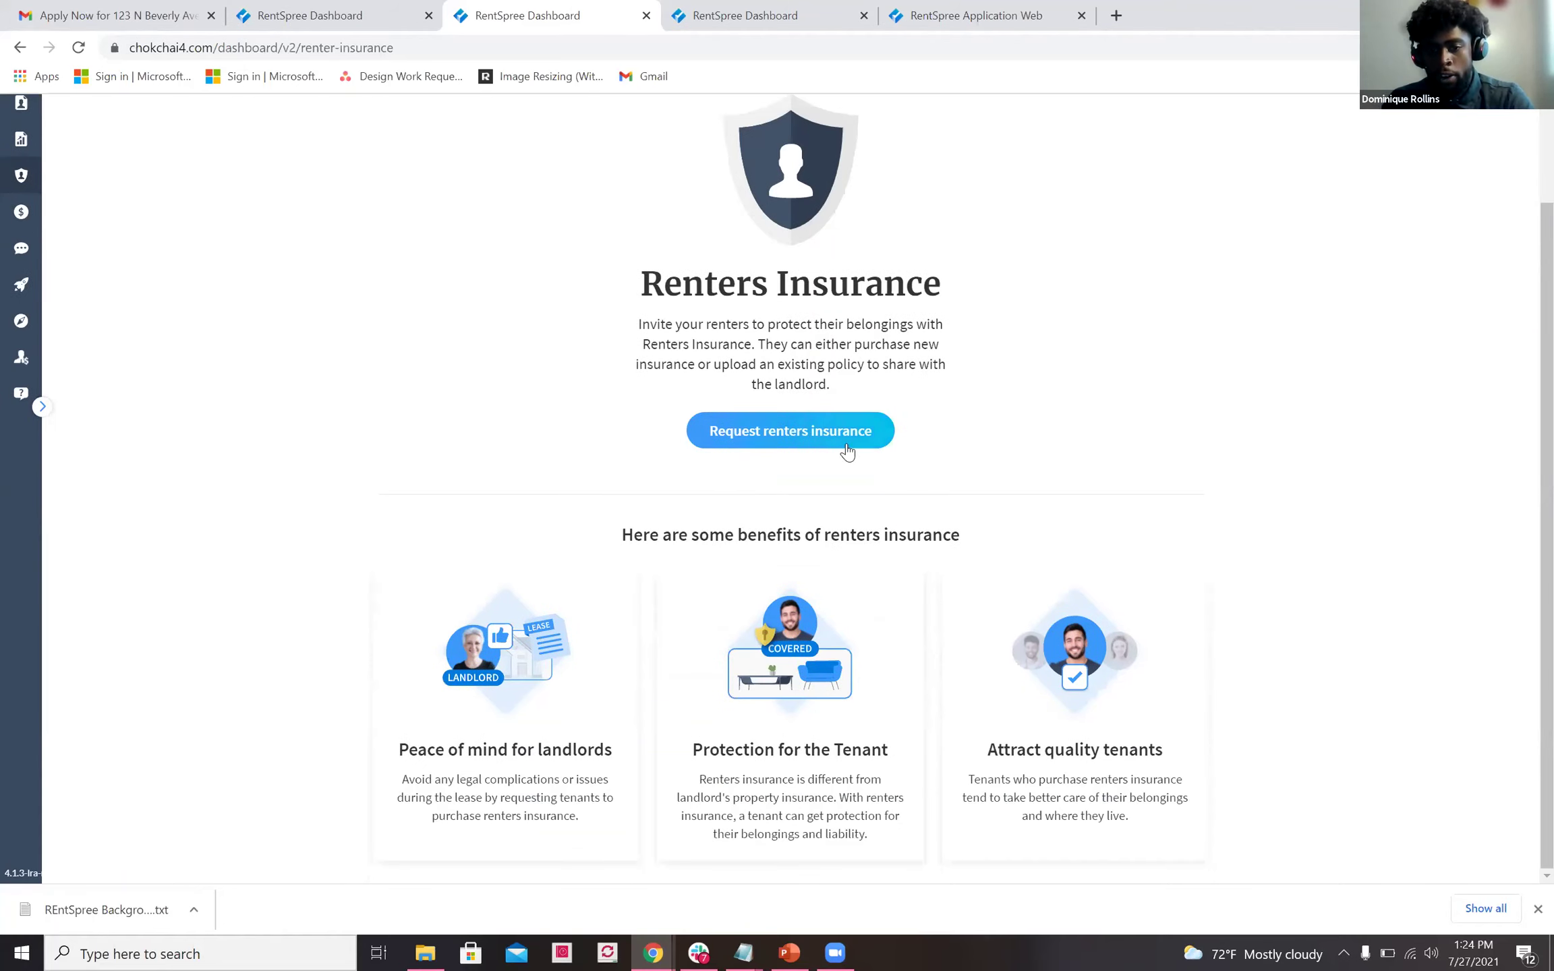
scroll(836, 440, up, 1)
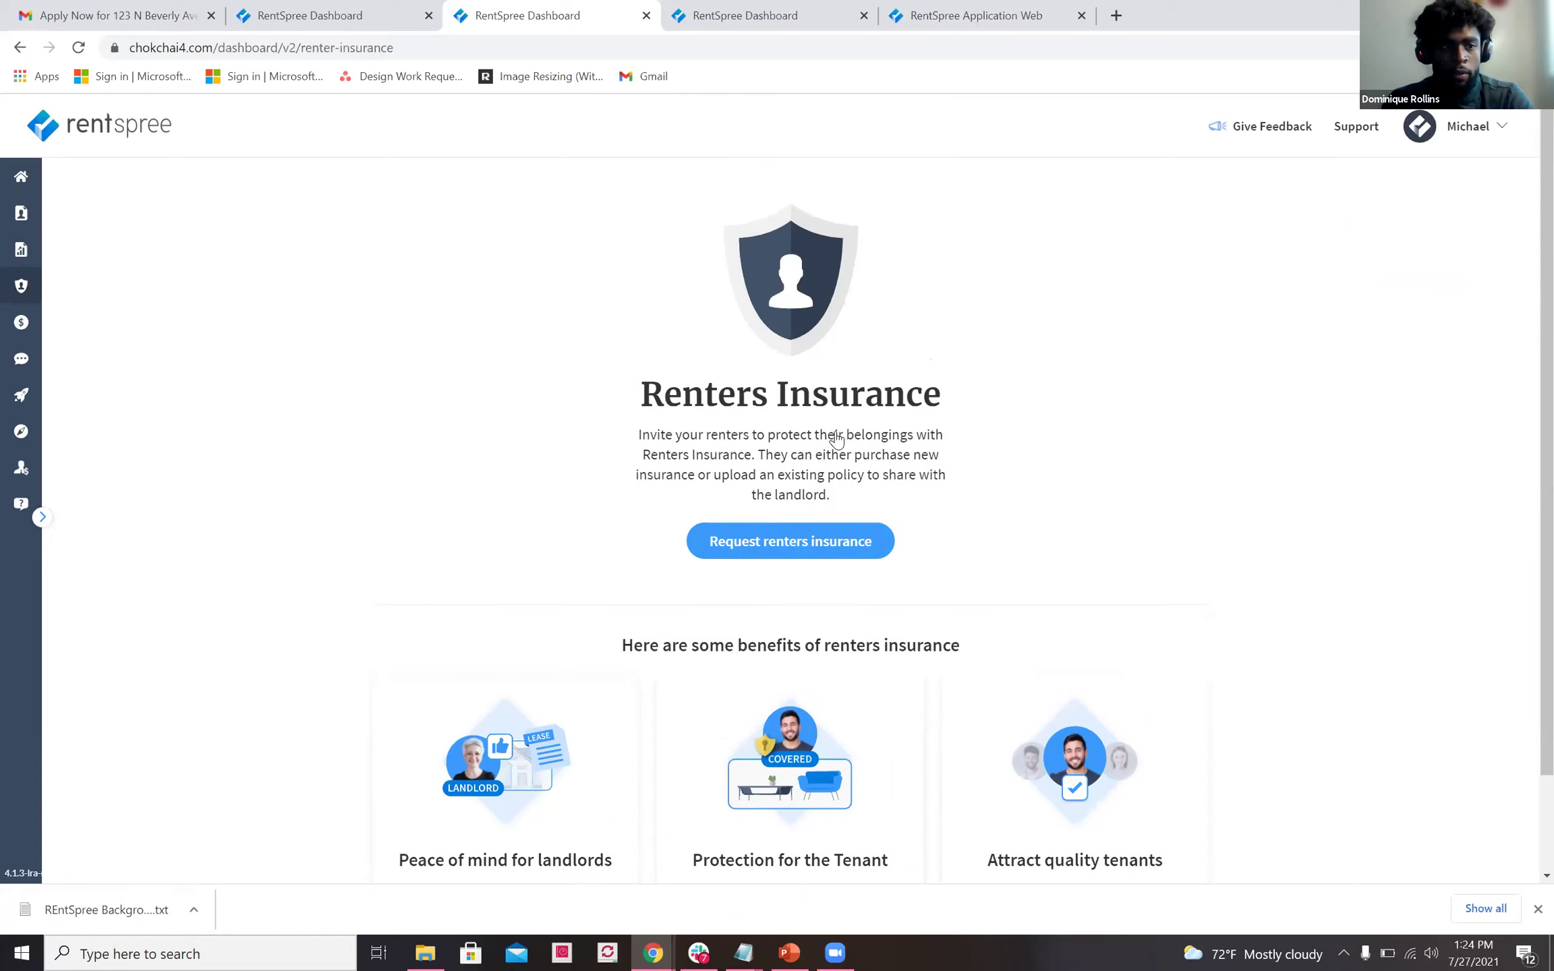
Return to Renters Insurance by way of the listings and start a renters insurance request up to the property selection.
click(24, 177)
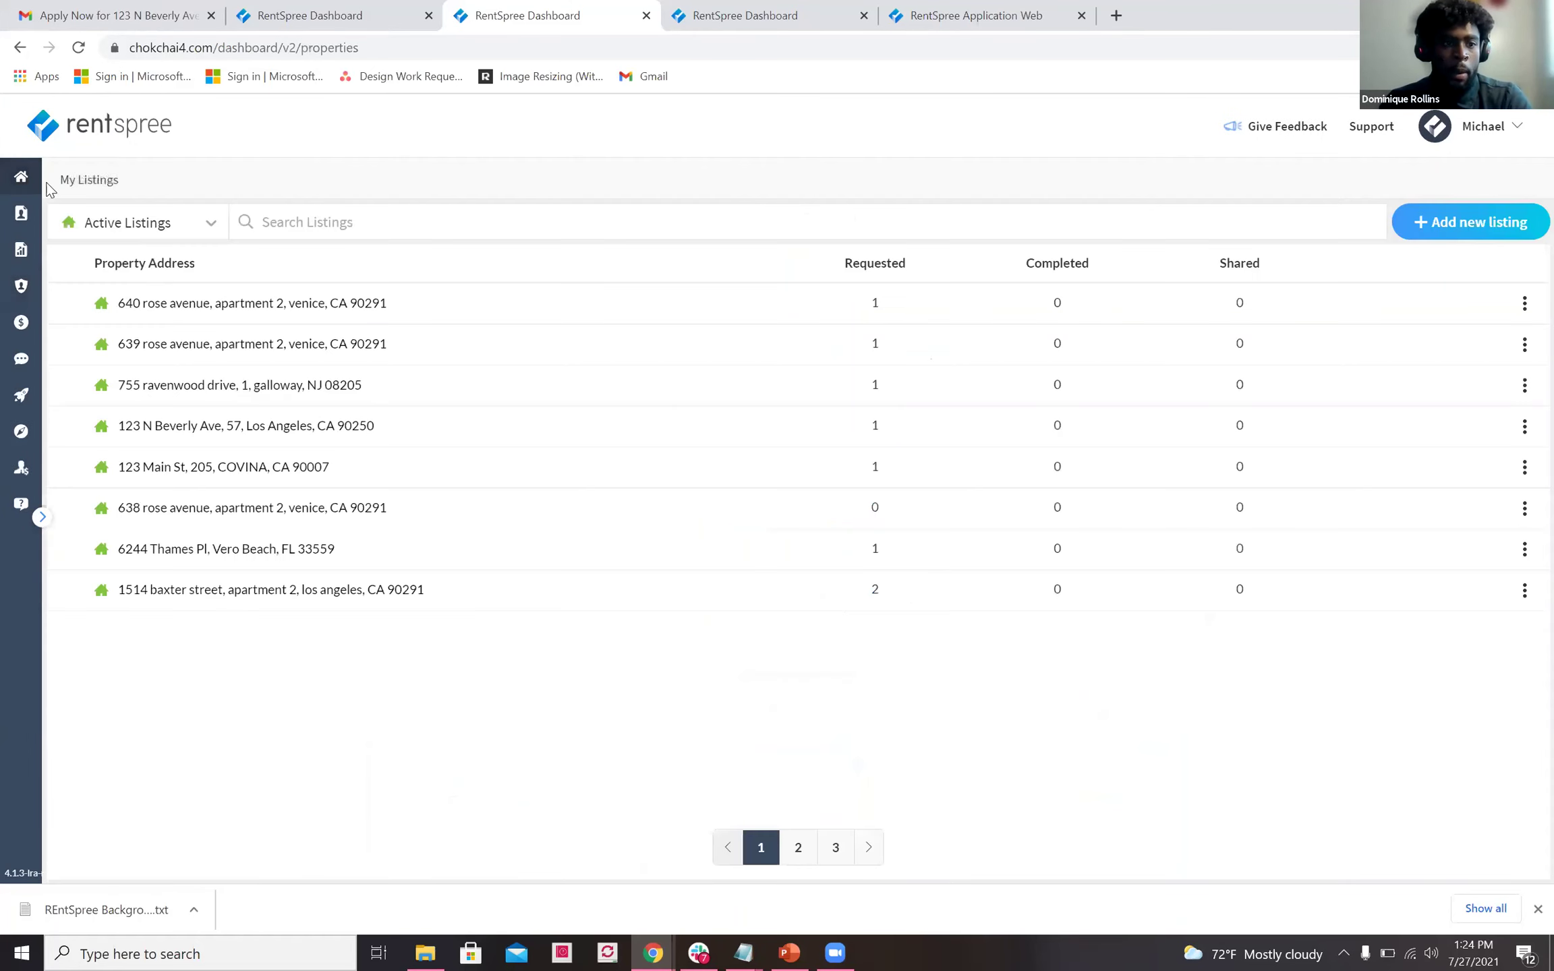
click(18, 289)
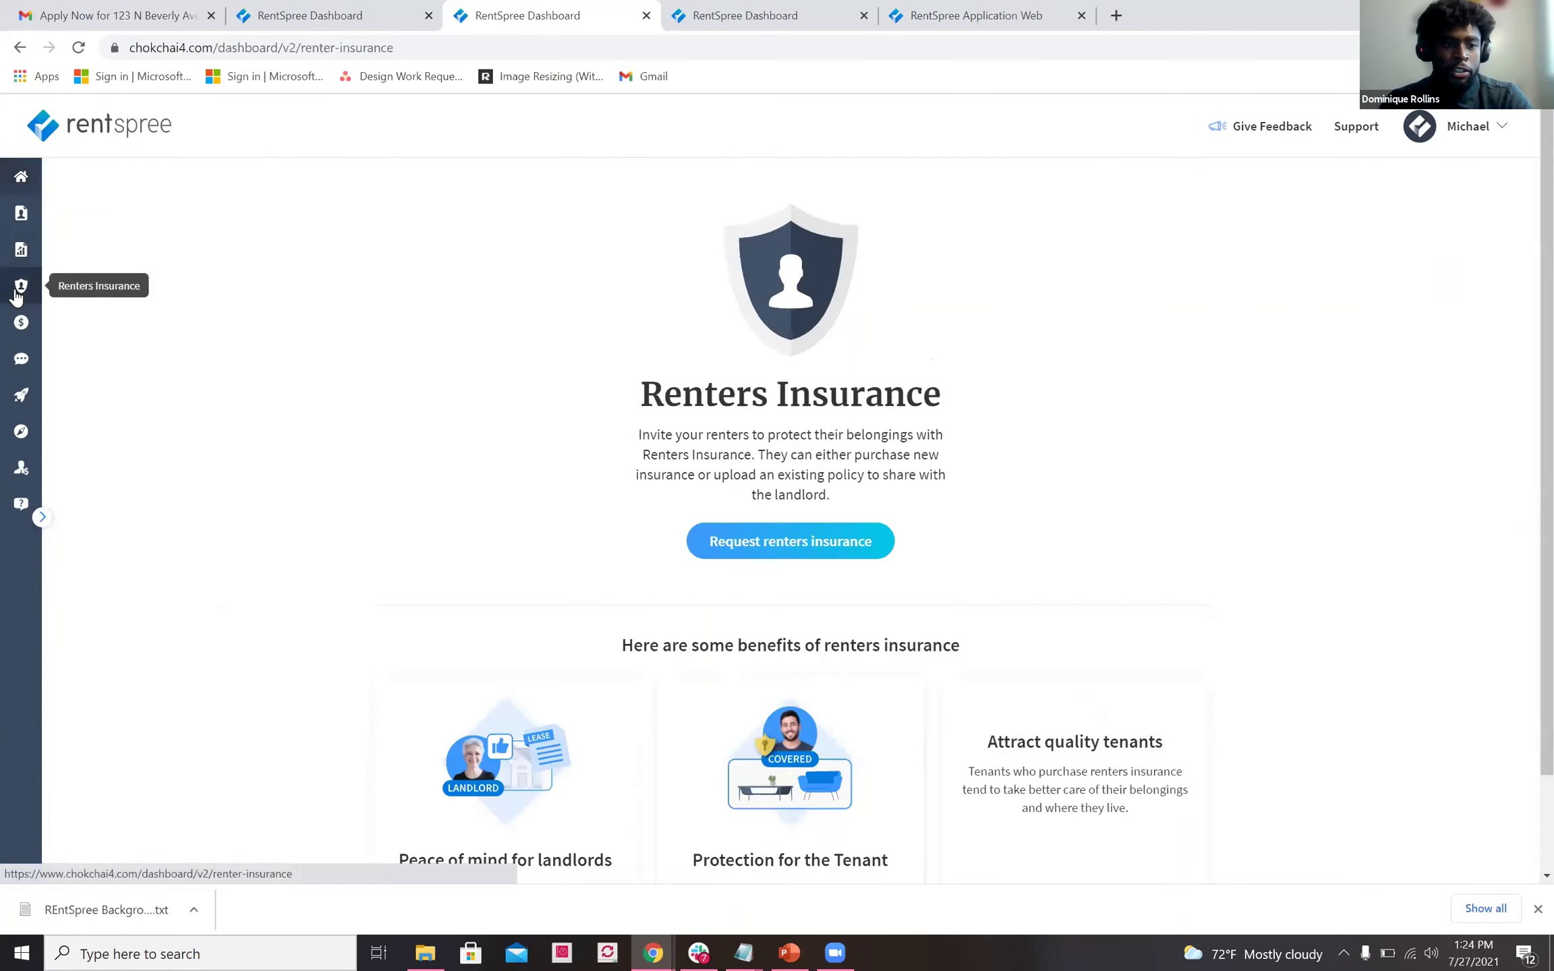
click(825, 560)
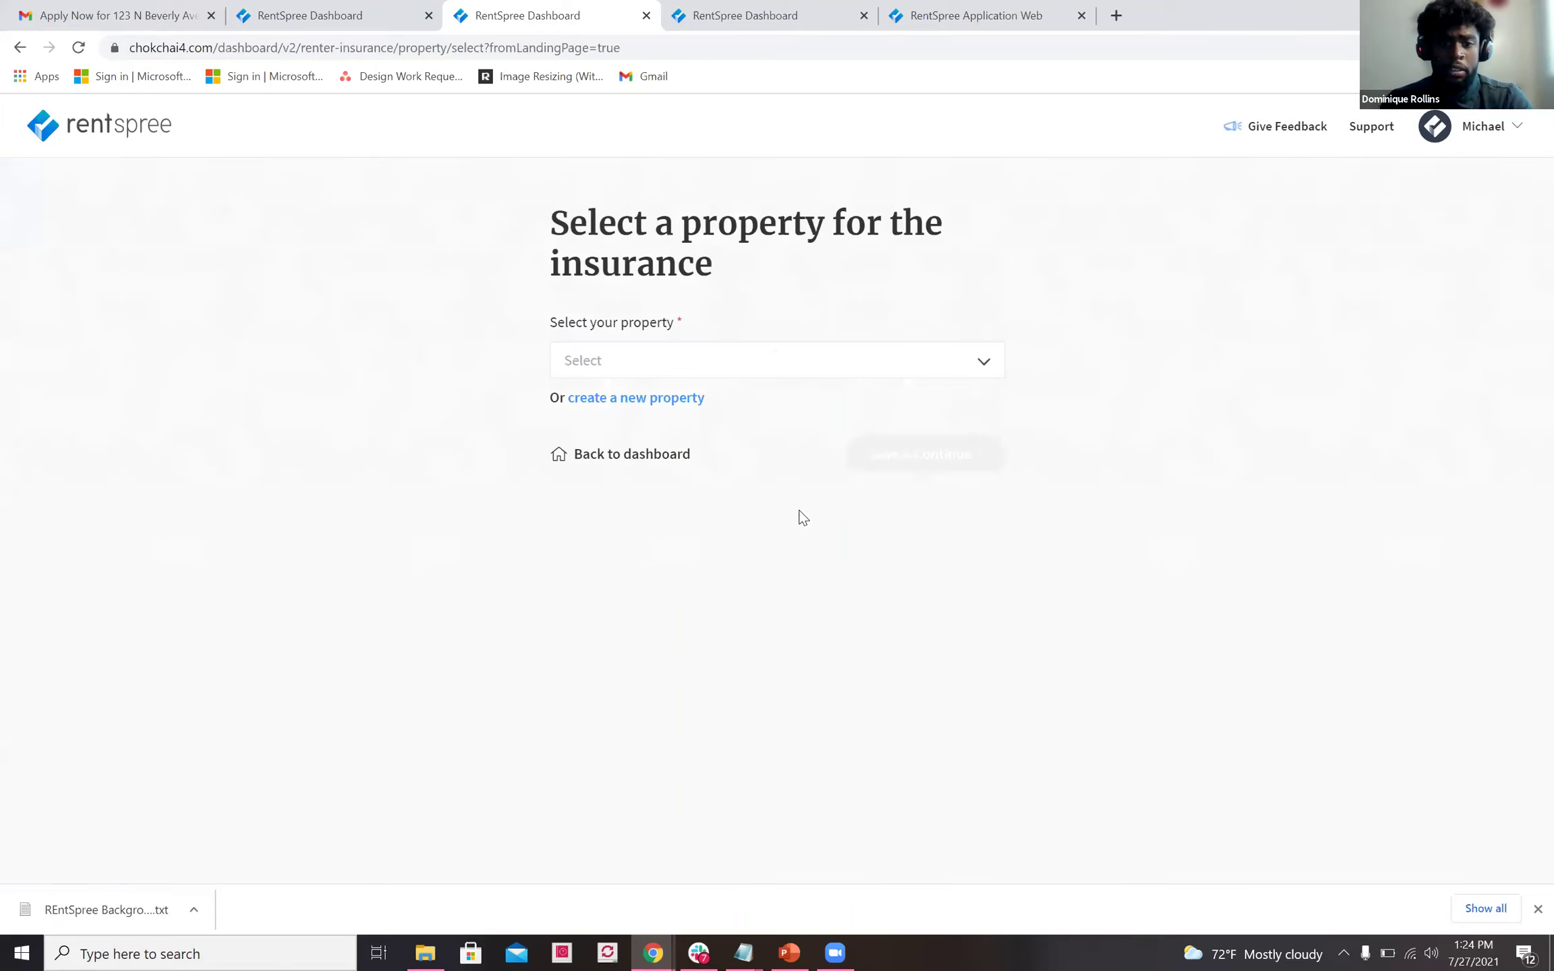
Look over the properties available for the renters insurance request without choosing one.
click(639, 362)
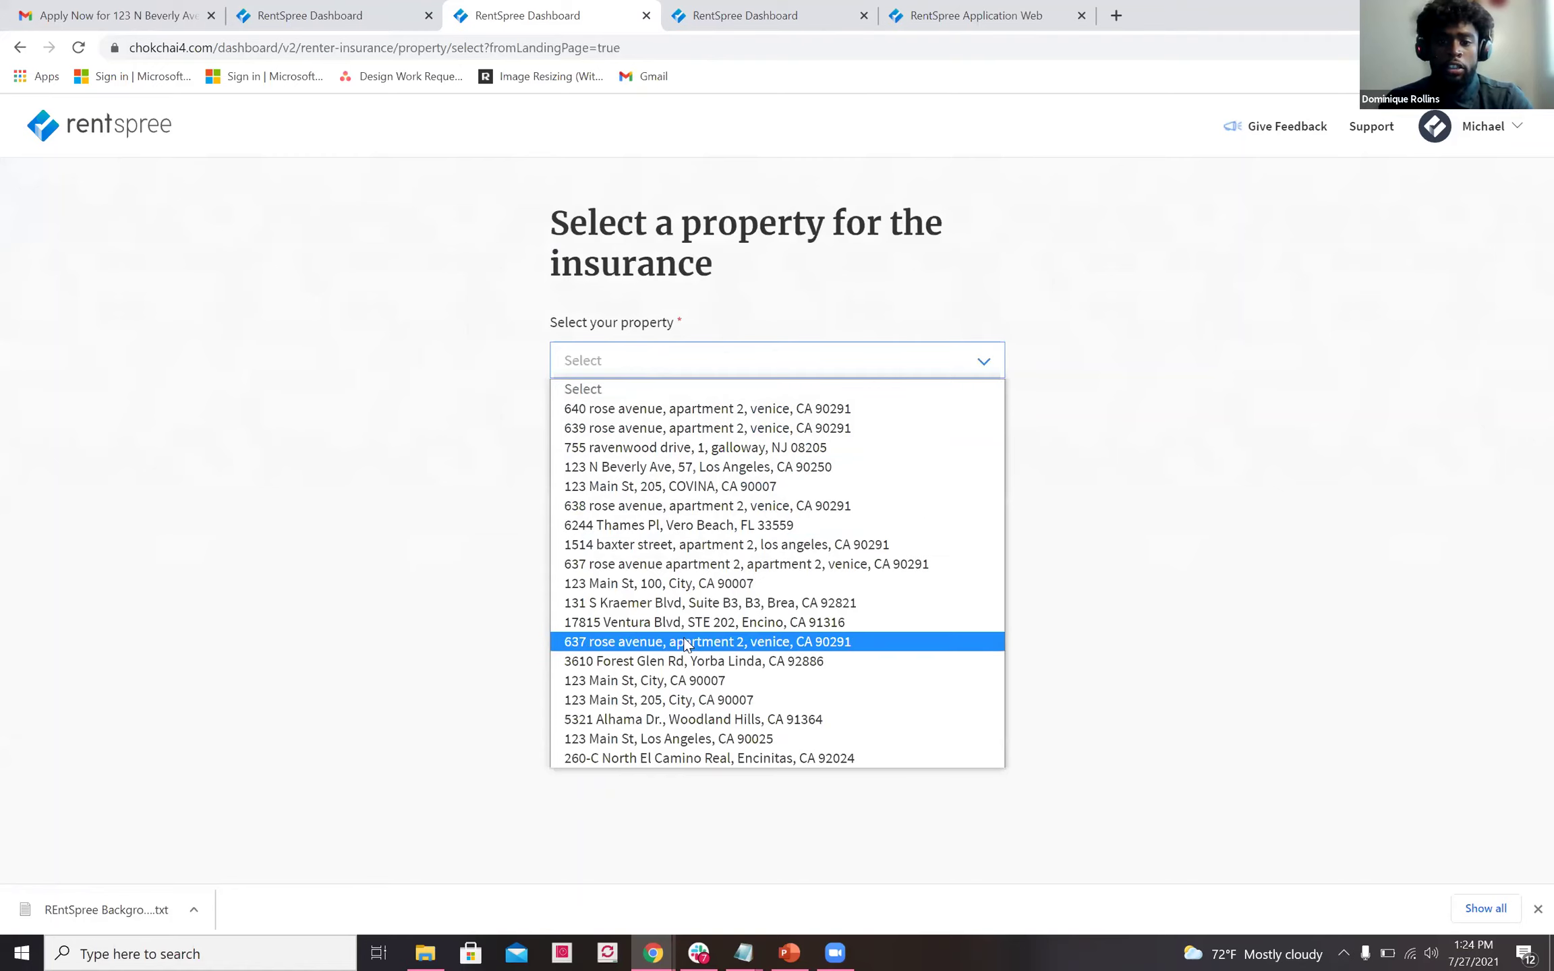
click(395, 514)
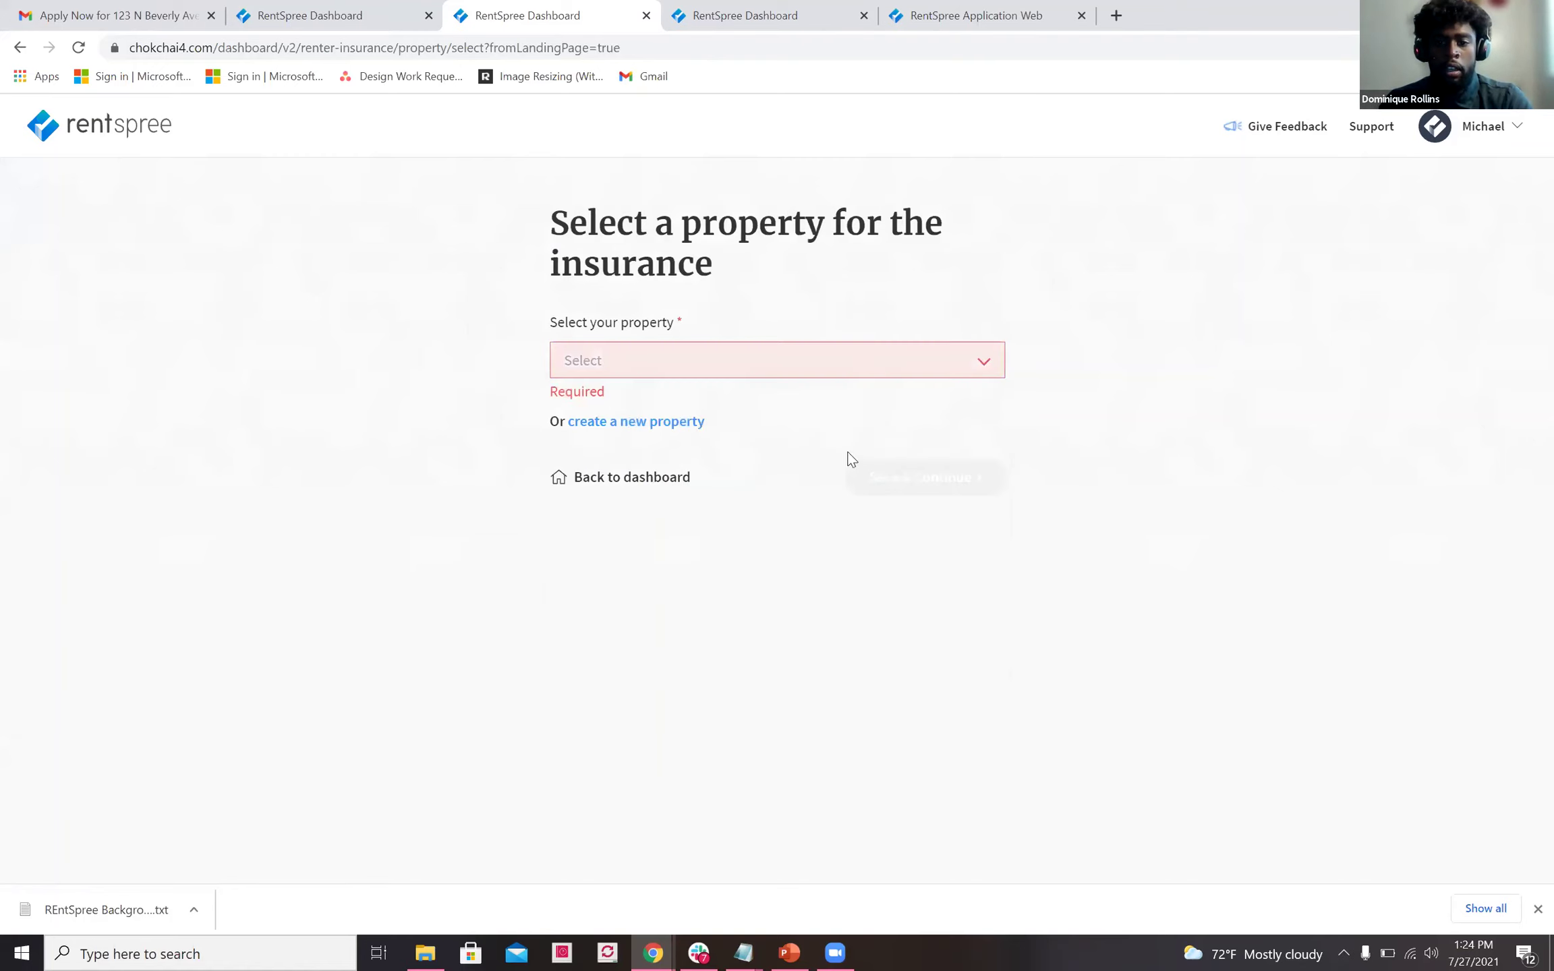
Switch to Gmail, open the email "You are required to obtain renters insurance" and review its quote and proof-of-insurance options.
click(104, 16)
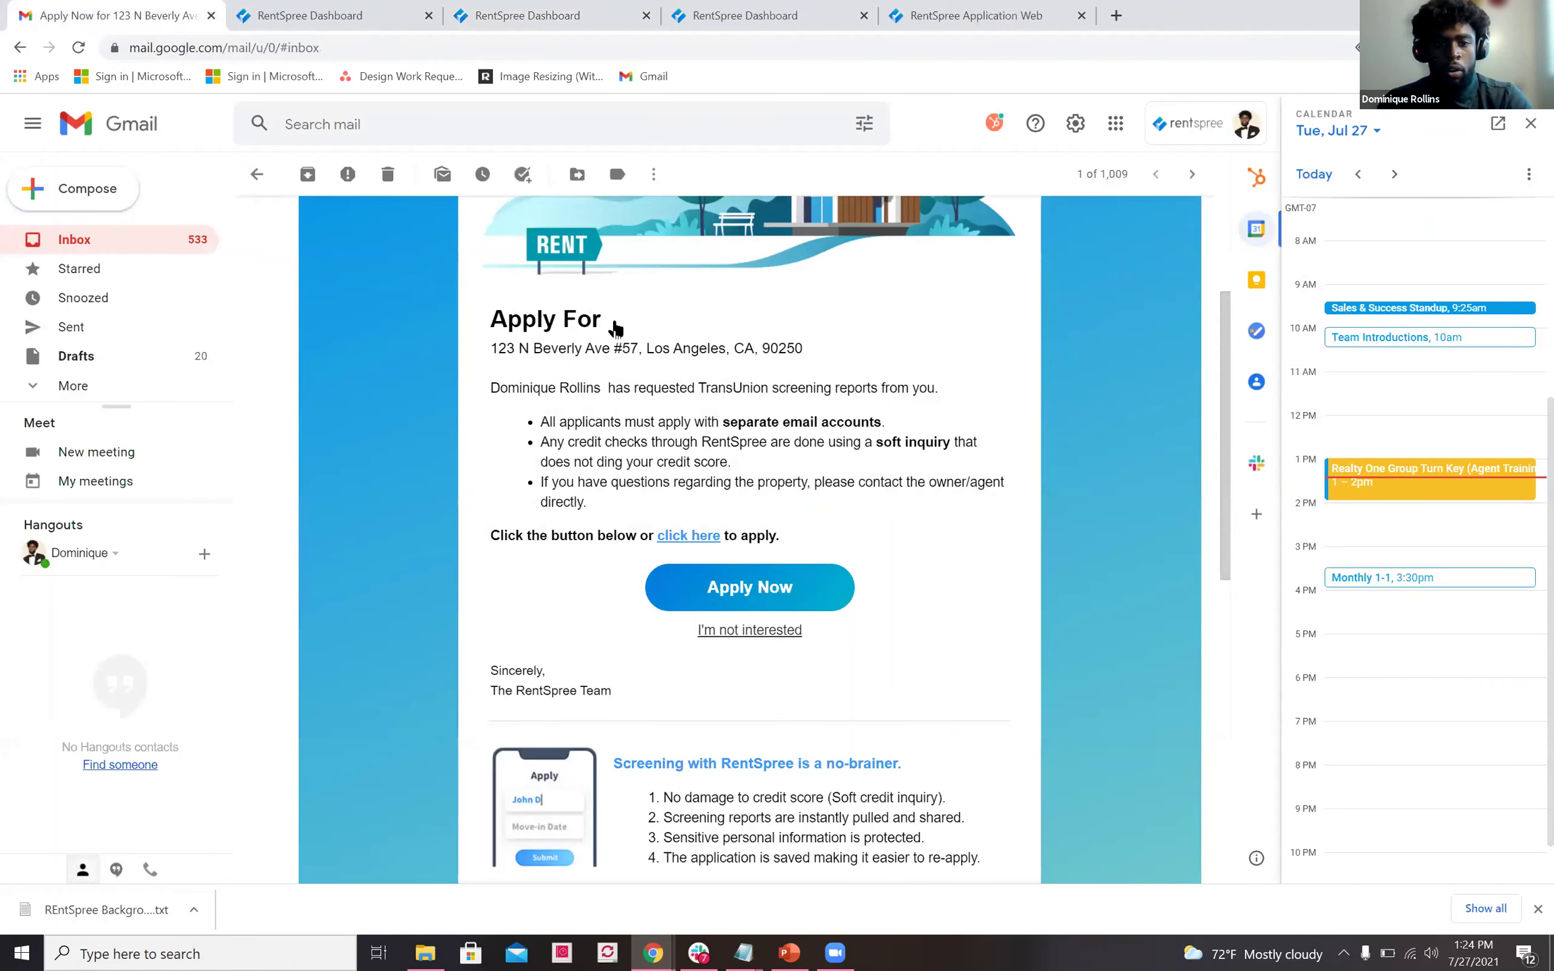
click(584, 215)
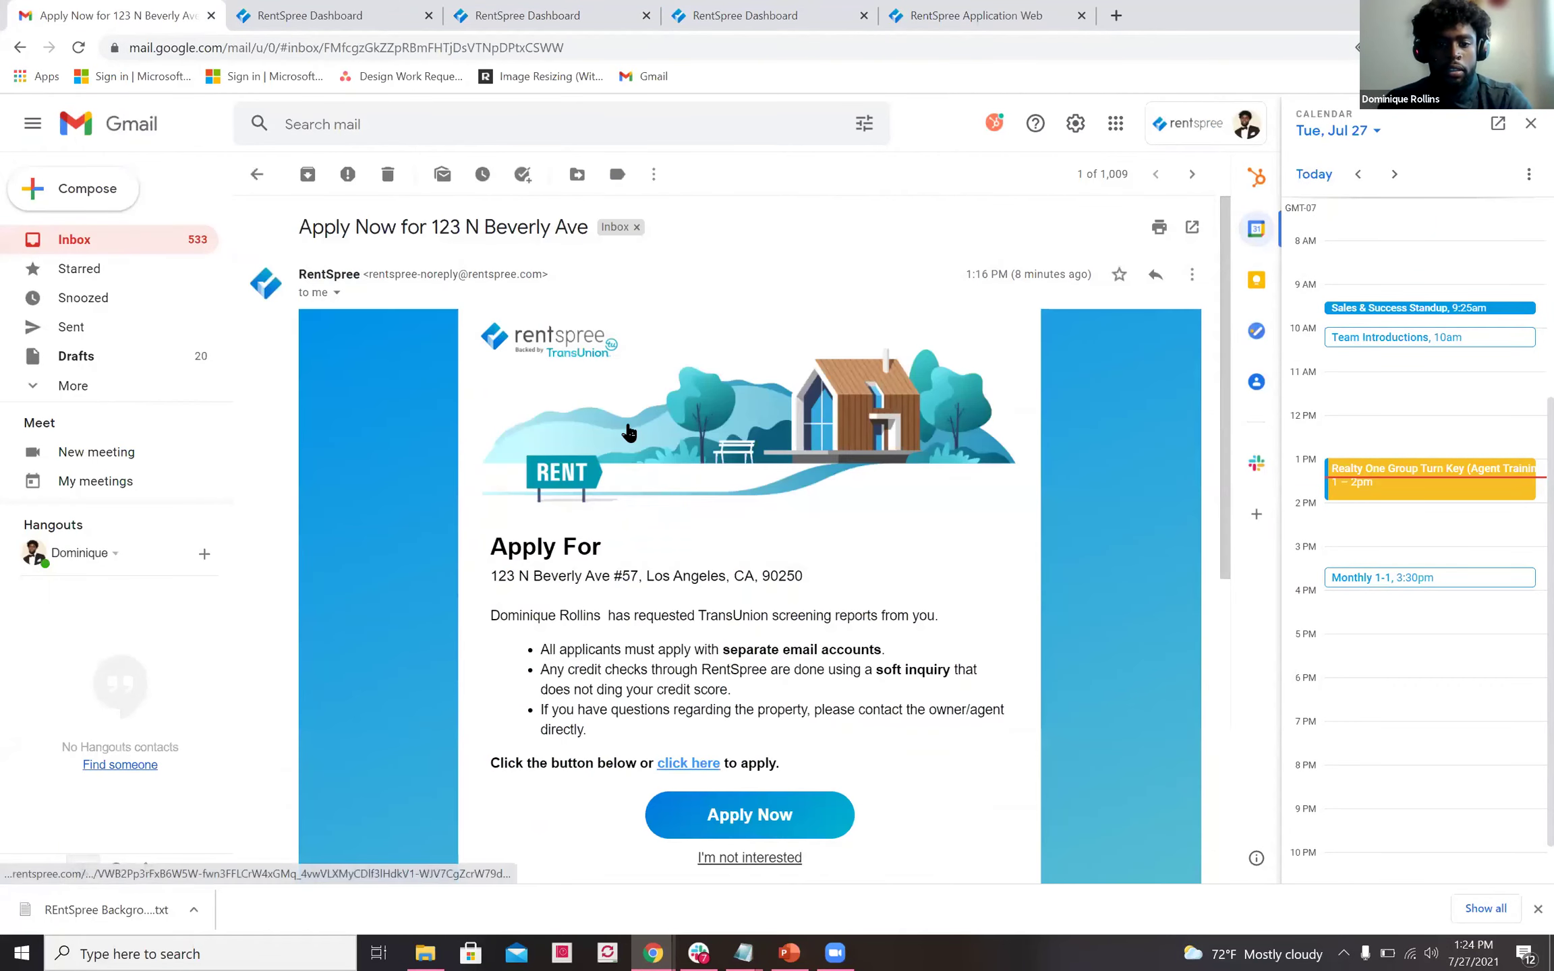
click(259, 175)
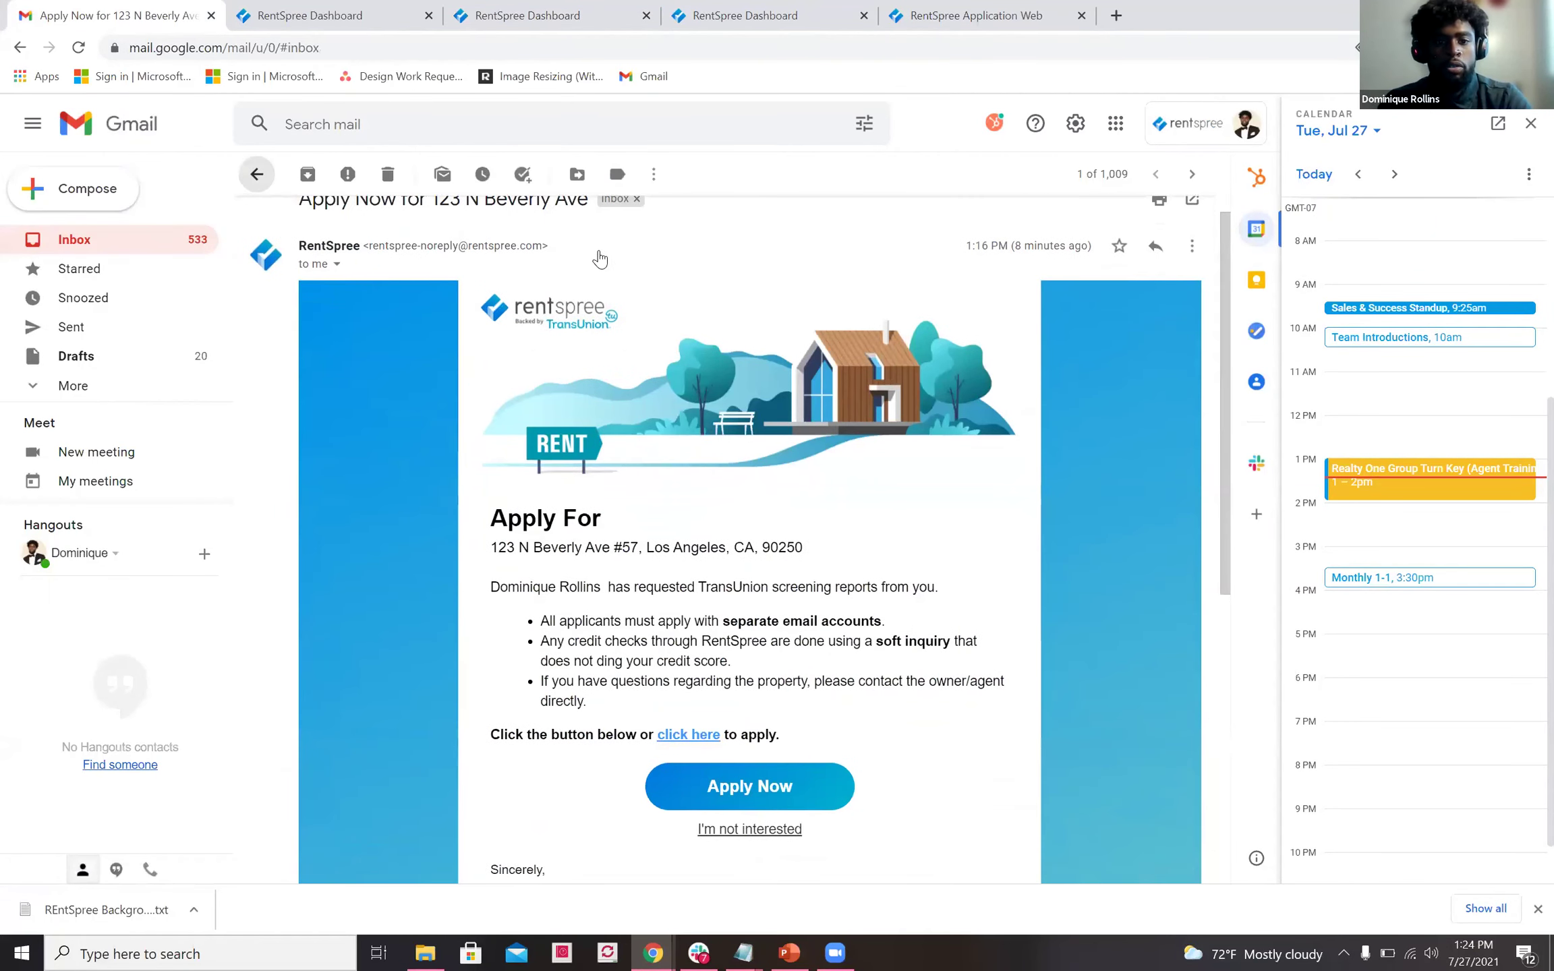
click(635, 265)
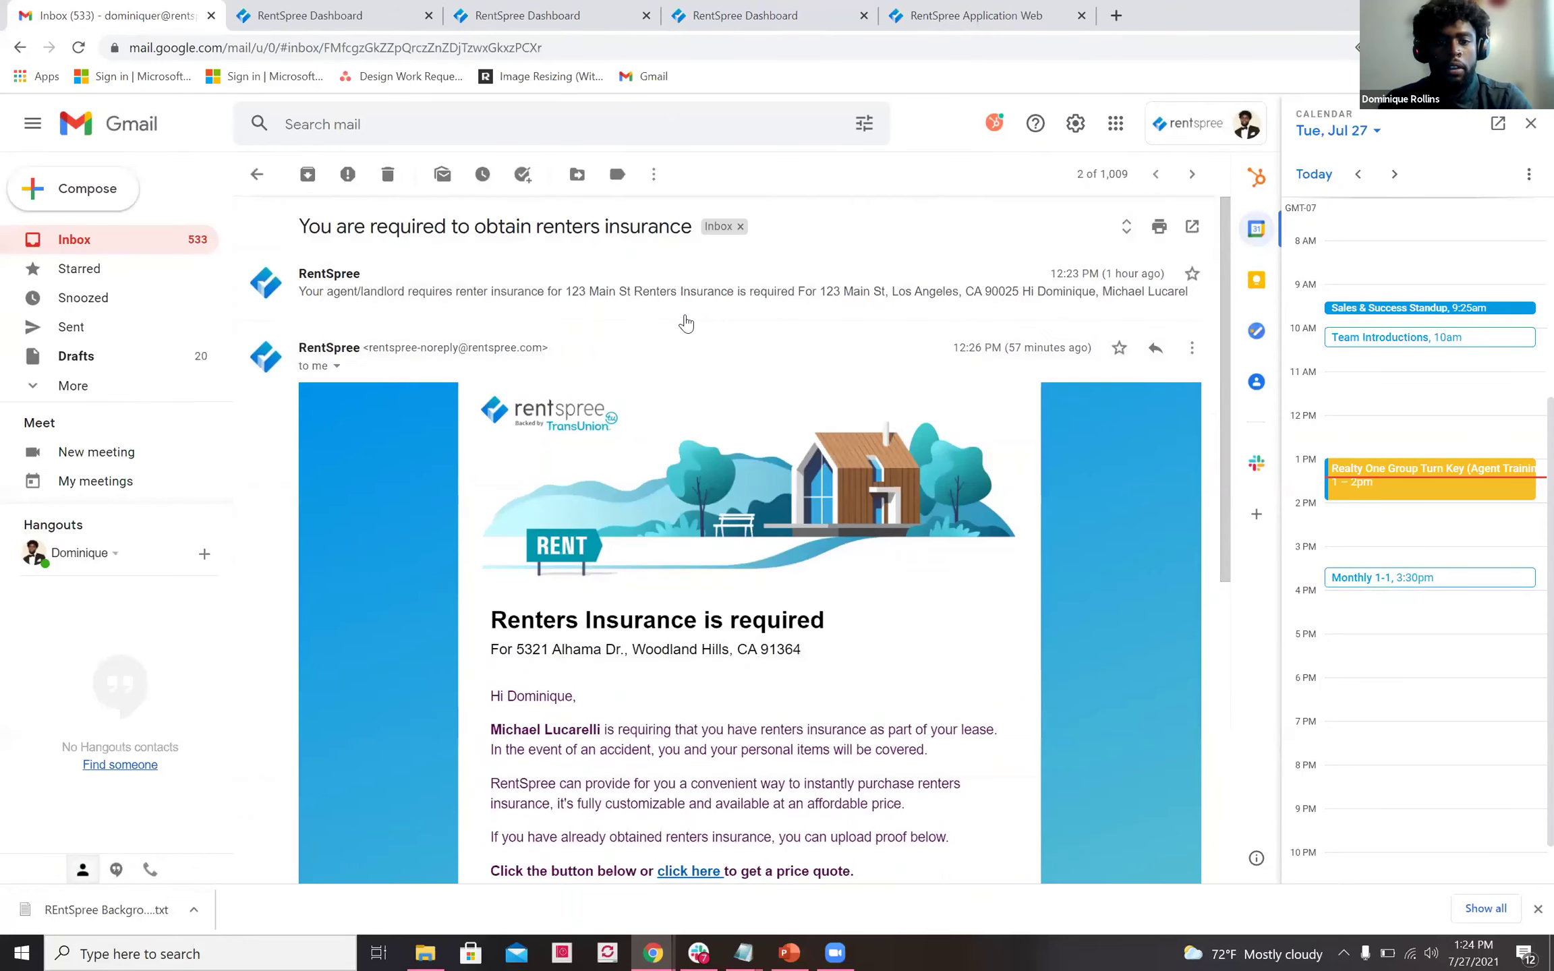
scroll(675, 545, down, 15)
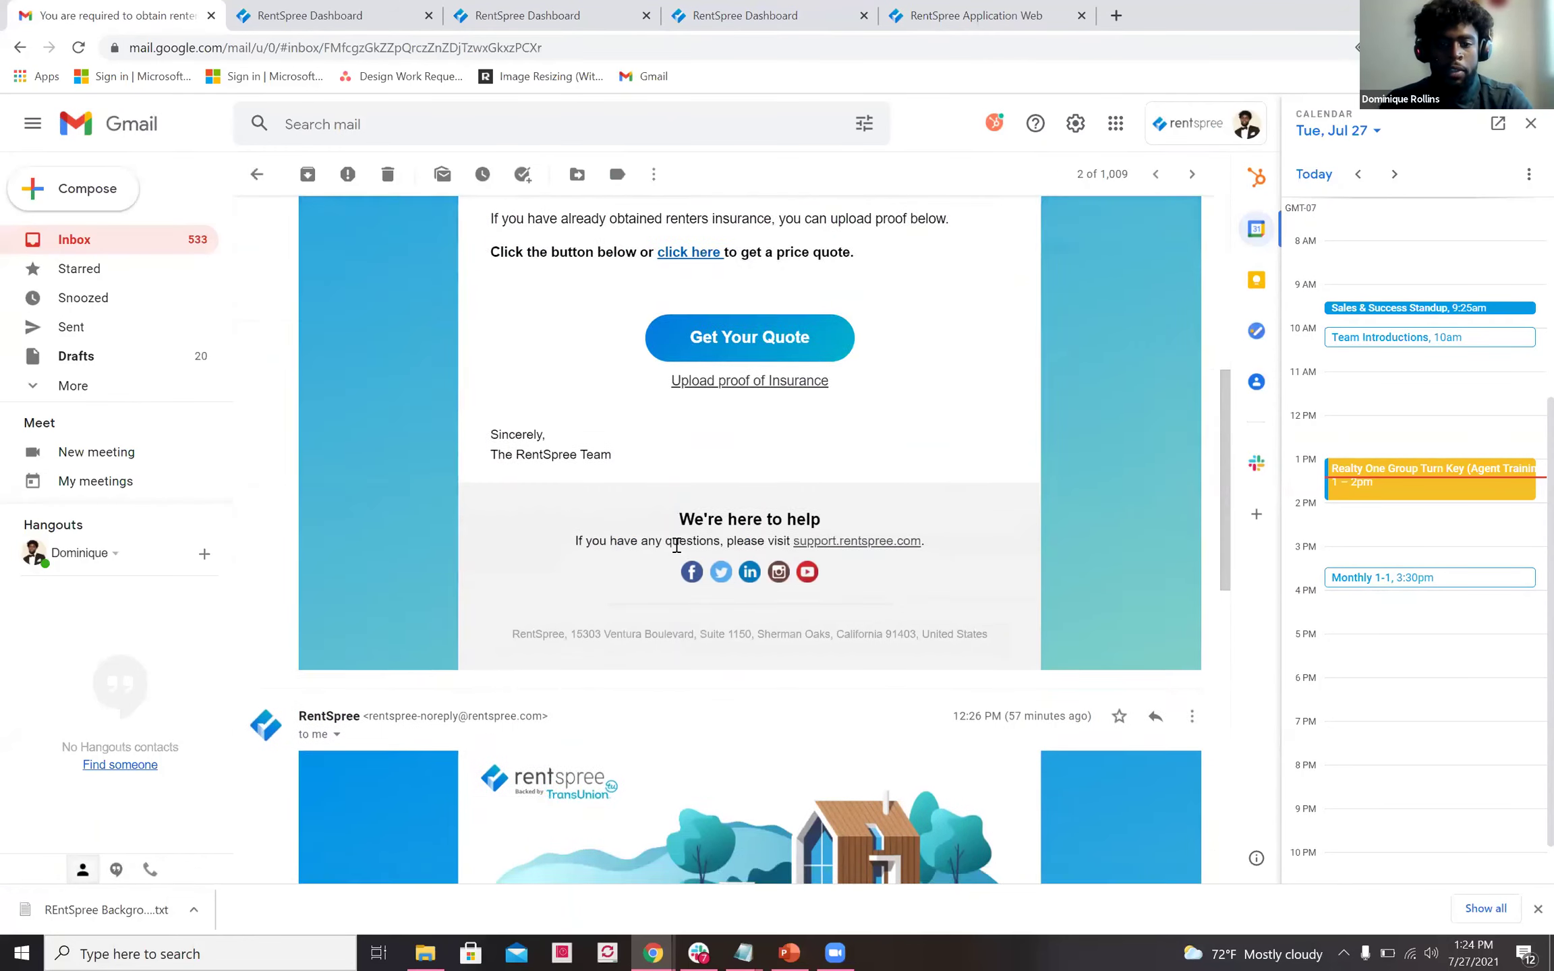
scroll(754, 395, up, 1)
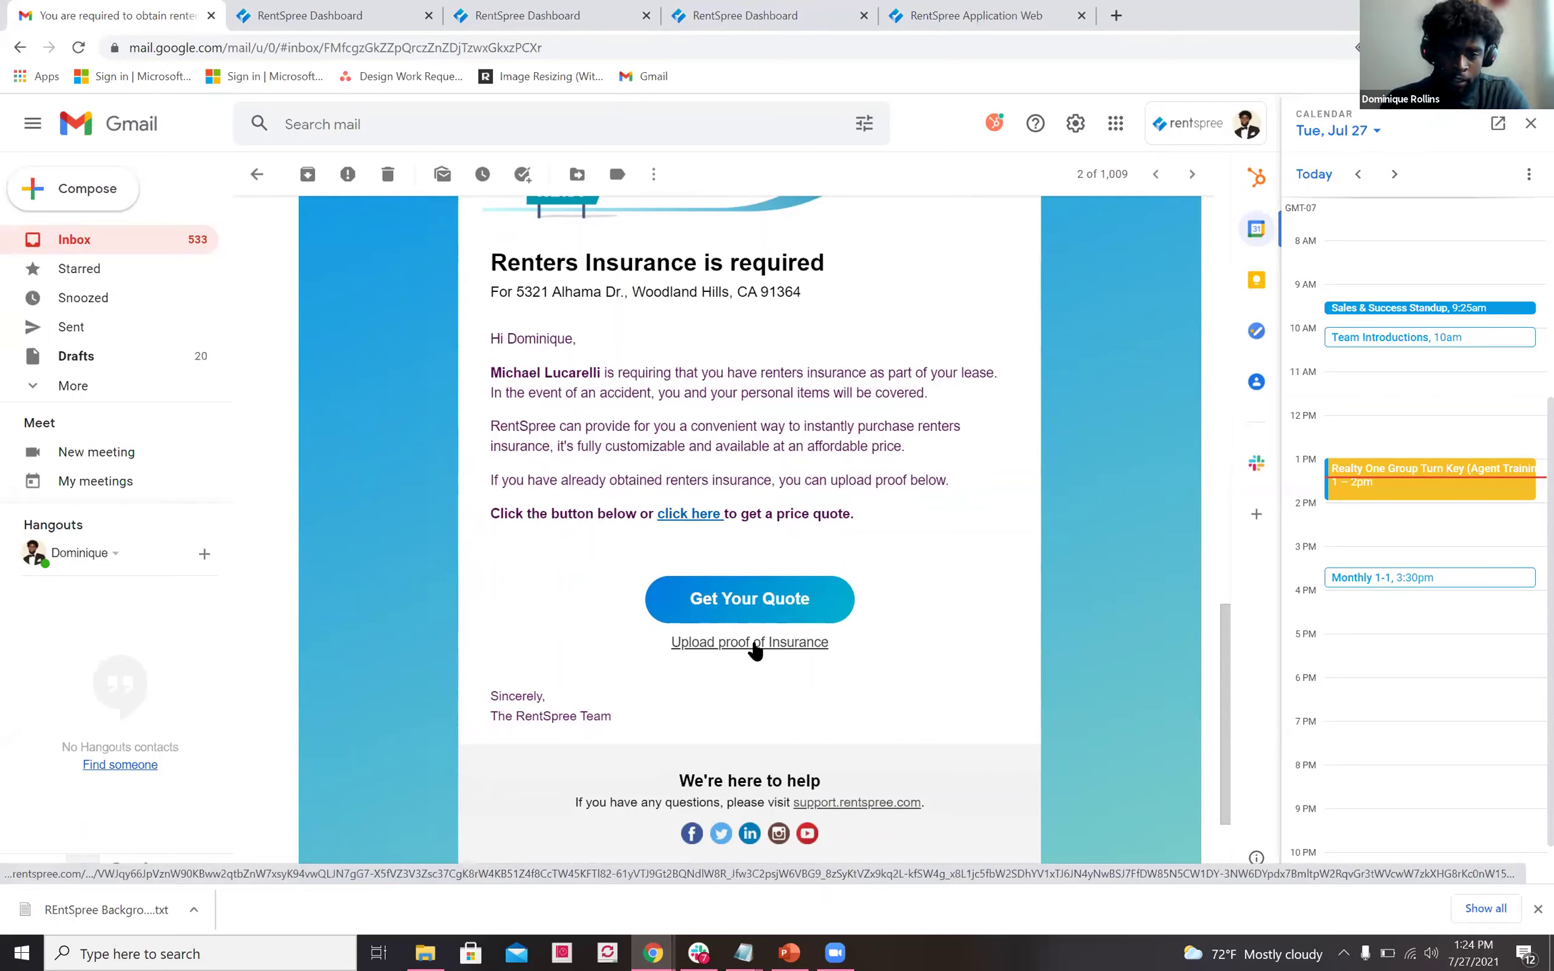
Follow the email's quote link, choose Purchase renters insurance and continue with the prefilled personal info to the past losses question.
click(770, 604)
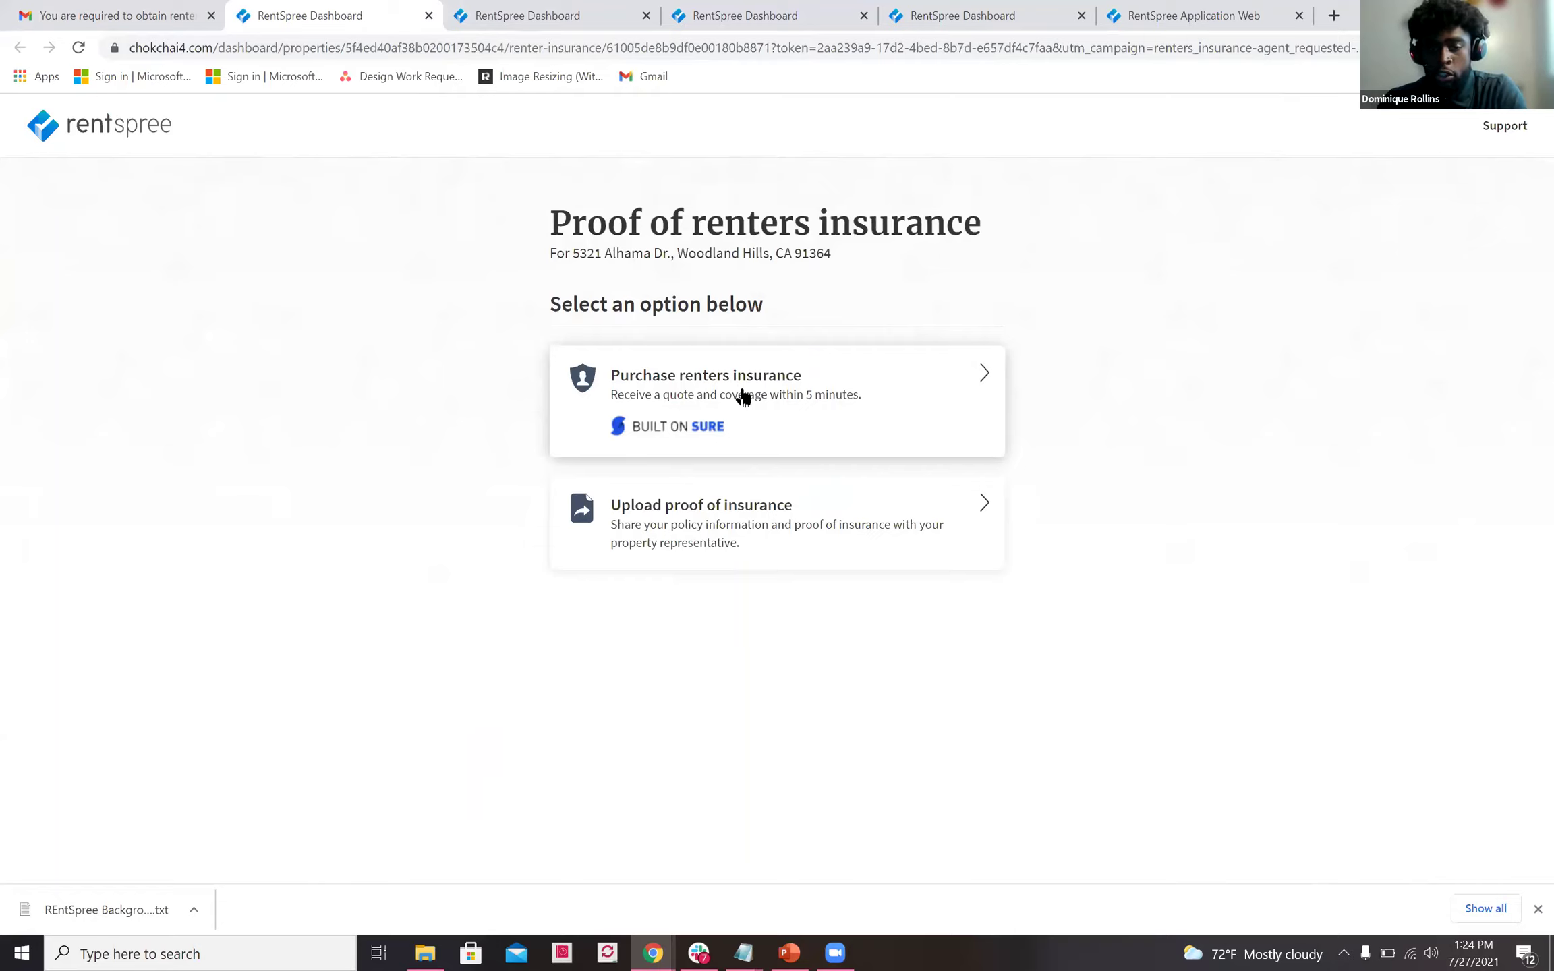
click(517, 17)
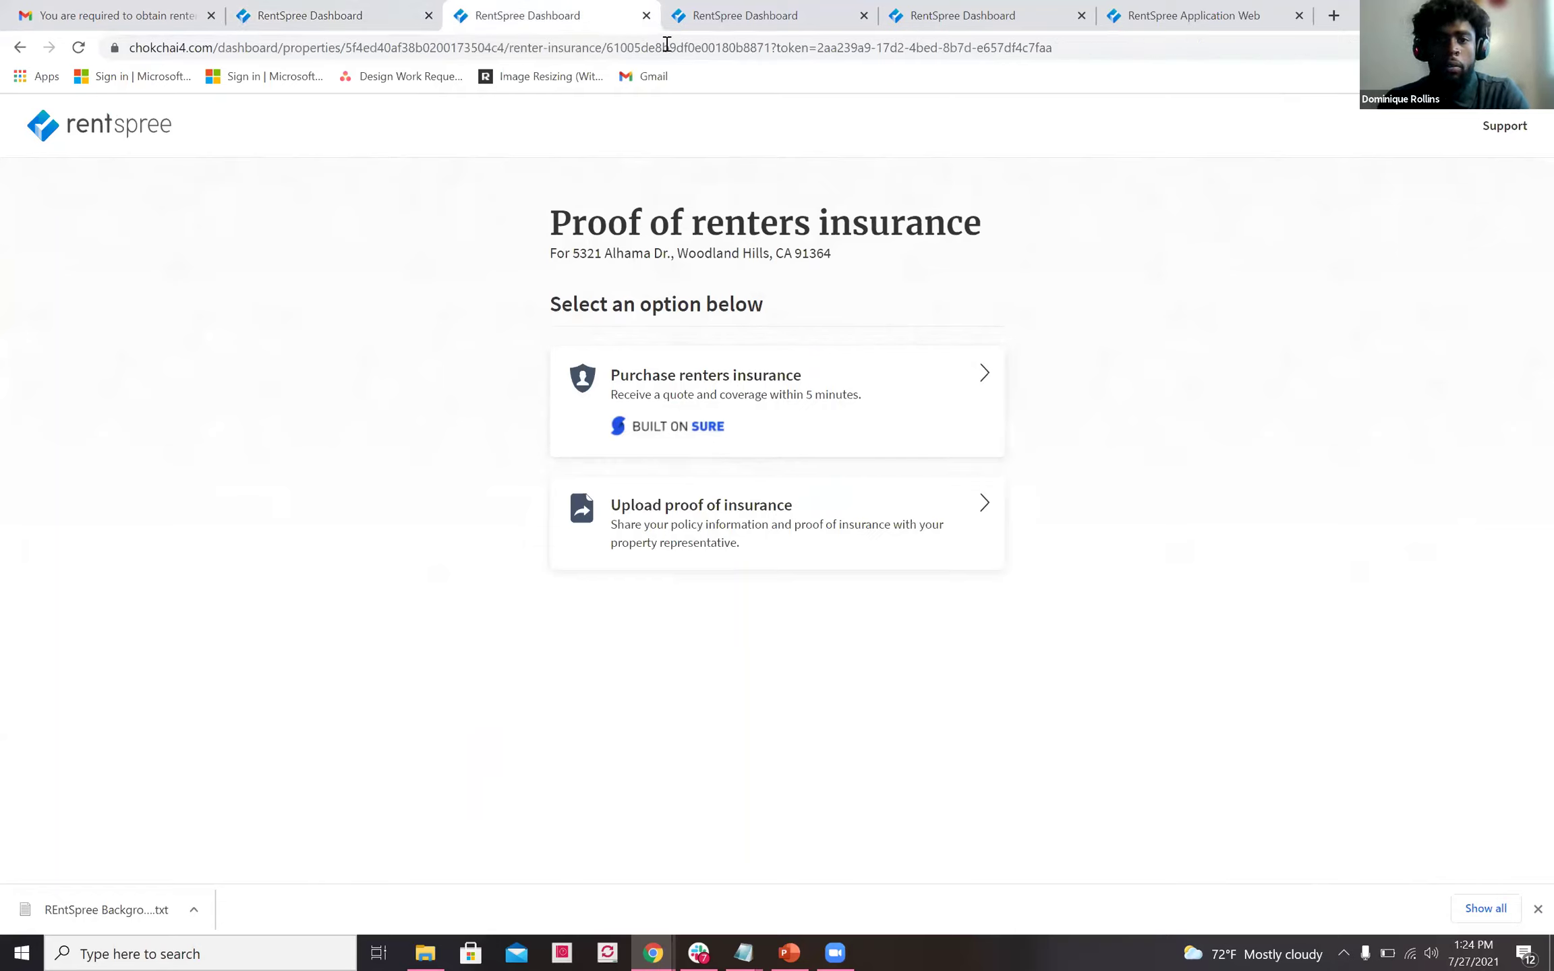
click(747, 391)
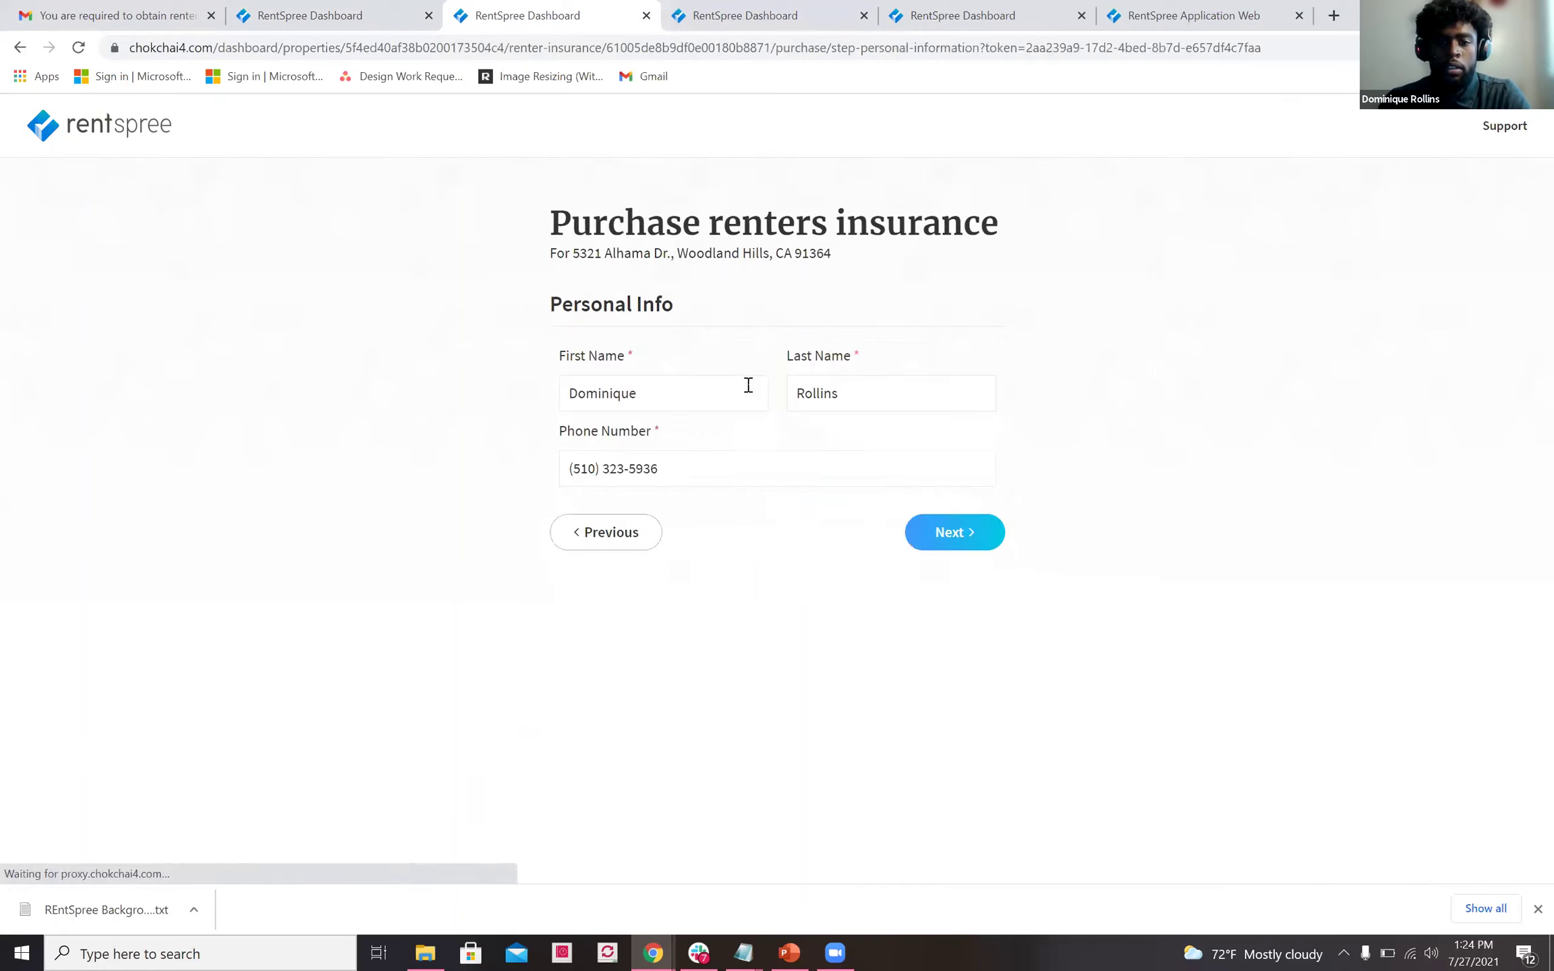
click(943, 533)
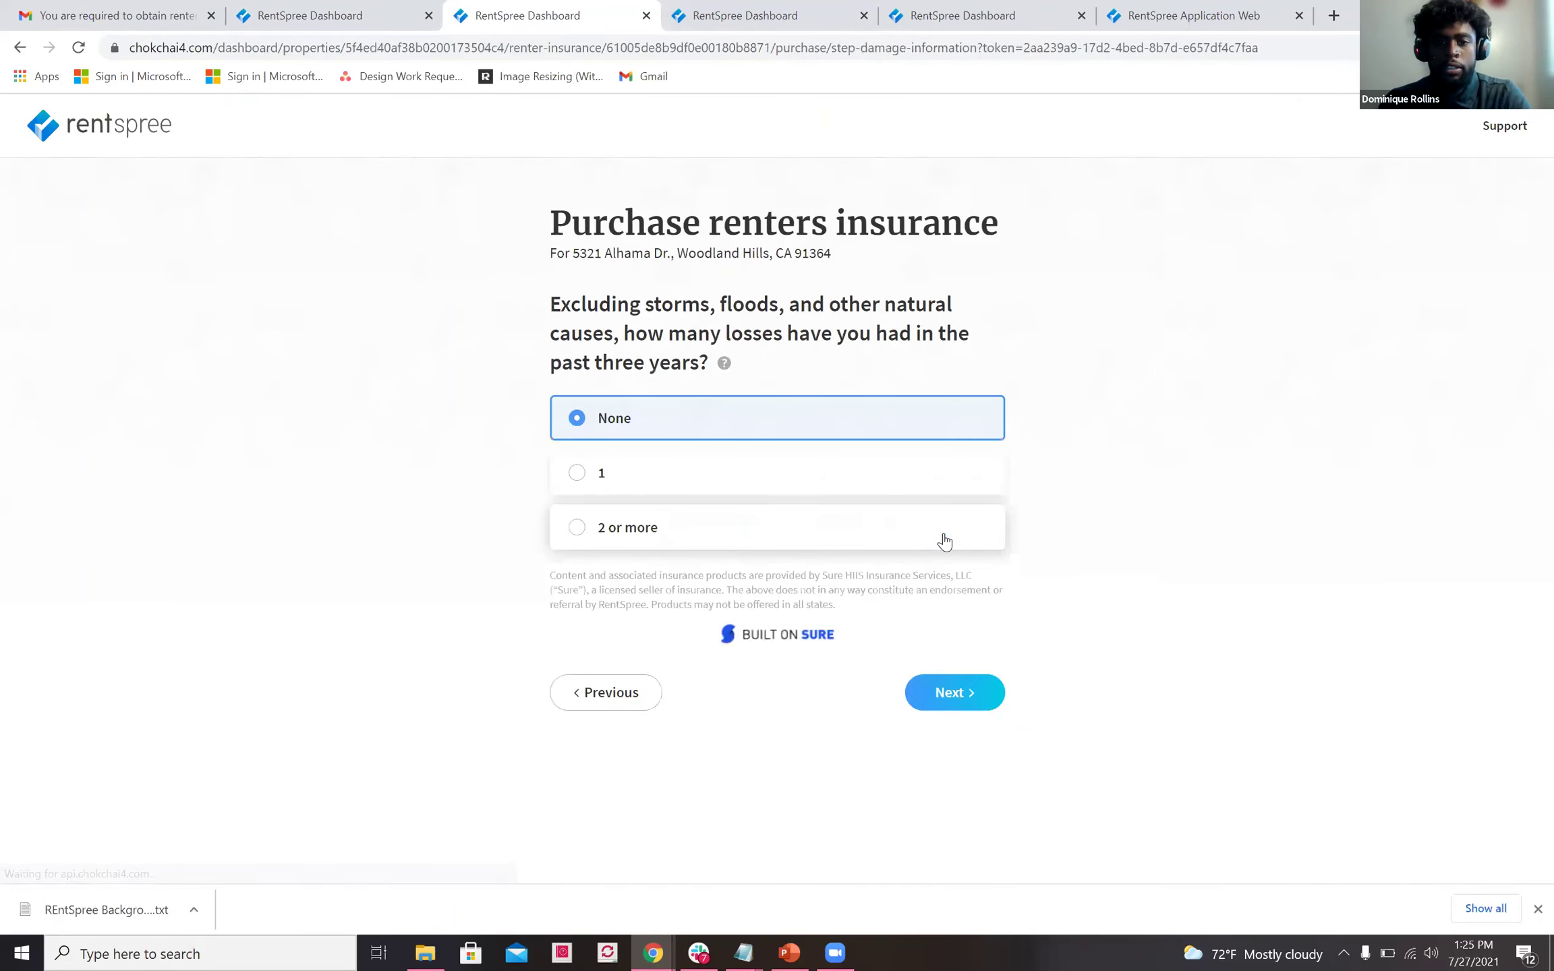